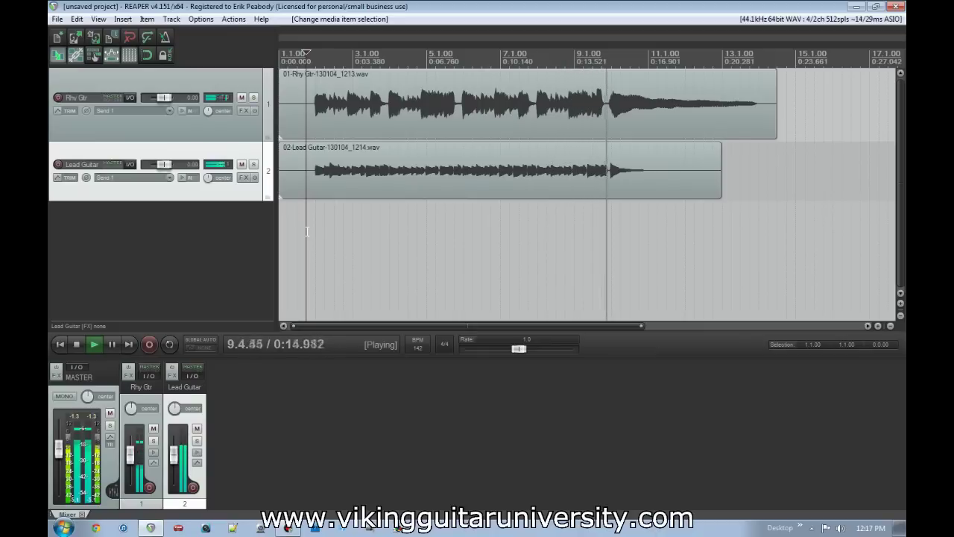
Step: Stop playback and reduce the heights of the Rhy Gtr and Lead Guitar tracks slightly
key("space")
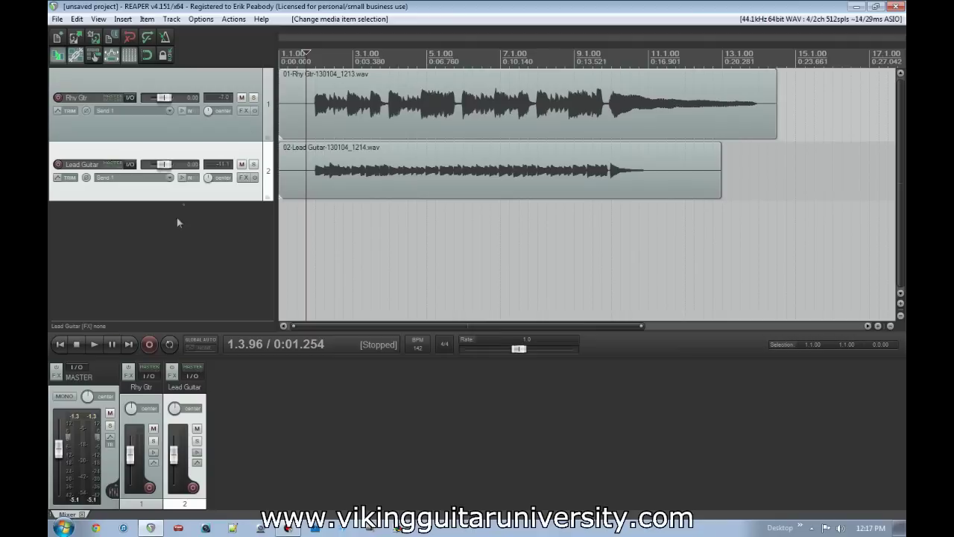
left_click_drag(123, 141, 122, 127)
left_click(102, 81)
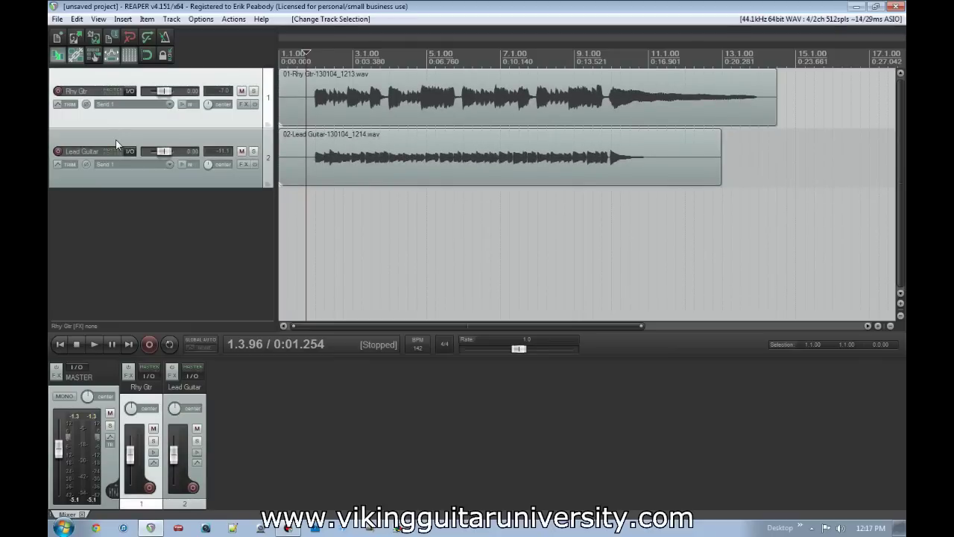
left_click(117, 178)
left_click_drag(119, 186, 119, 182)
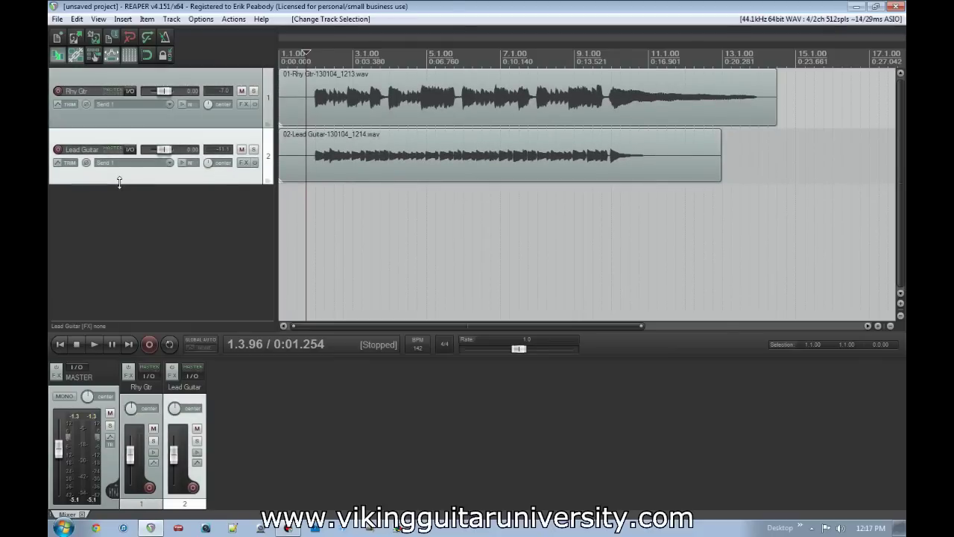
Step: Add a taller third track named EVERYTHING! below Lead Guitar and widen the track control area to show the full names
double_click(153, 260)
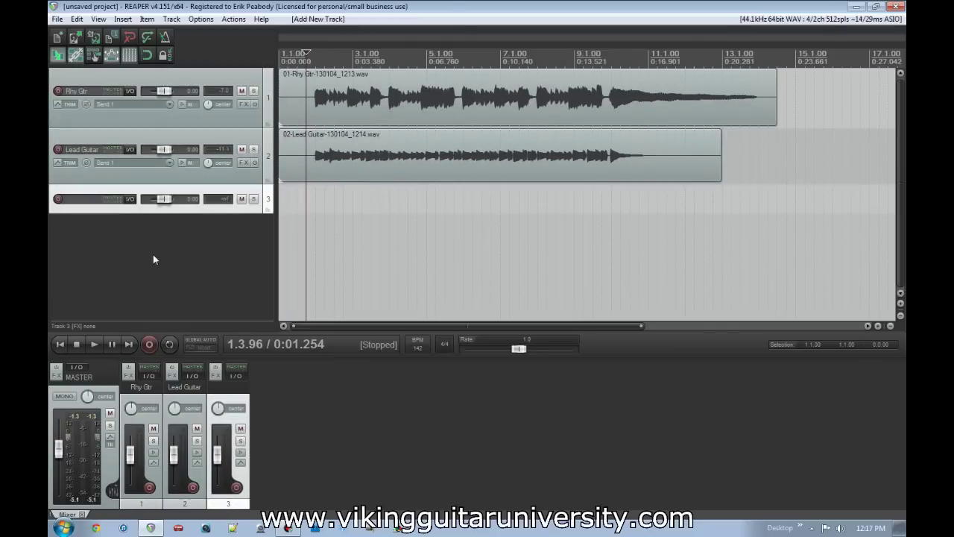
left_click(121, 218)
left_click_drag(123, 211, 124, 251)
left_click(79, 208)
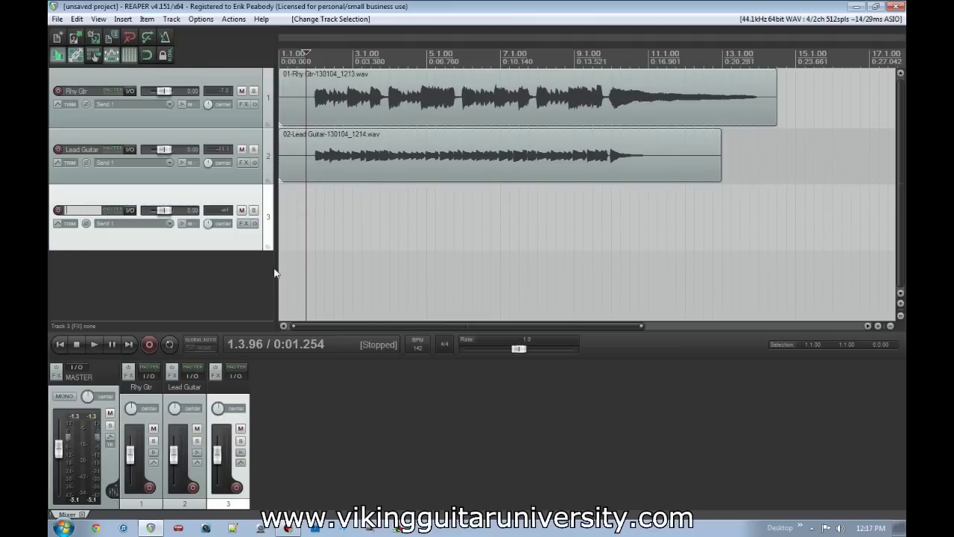
type("EVERYTHING")
key("Return")
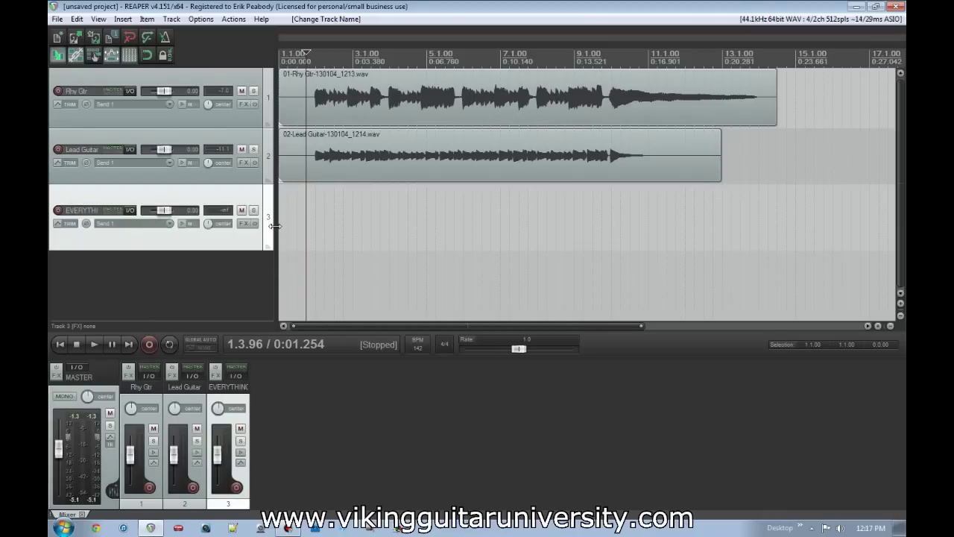
left_click_drag(273, 226, 345, 224)
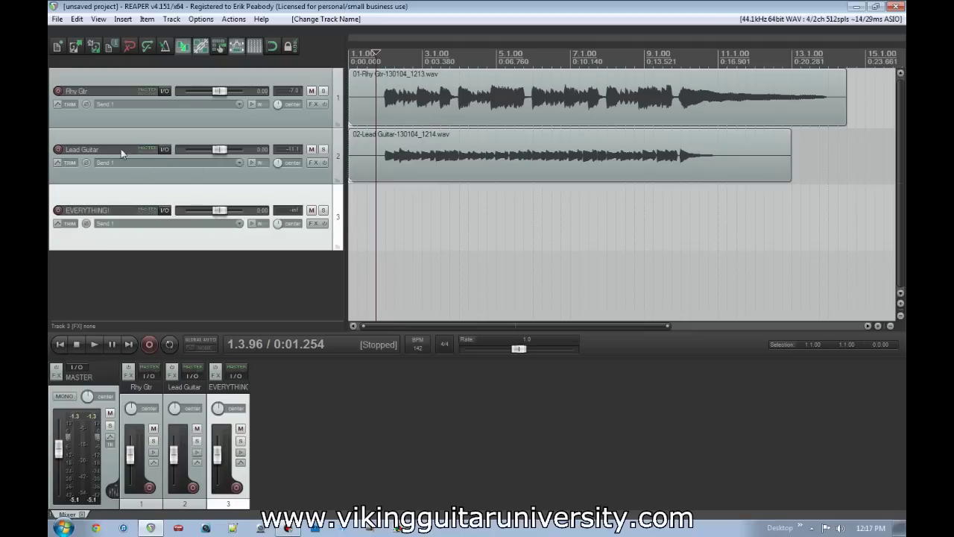
Step: View the routing settings of the EVERYTHING! track and close them again
left_click(129, 86)
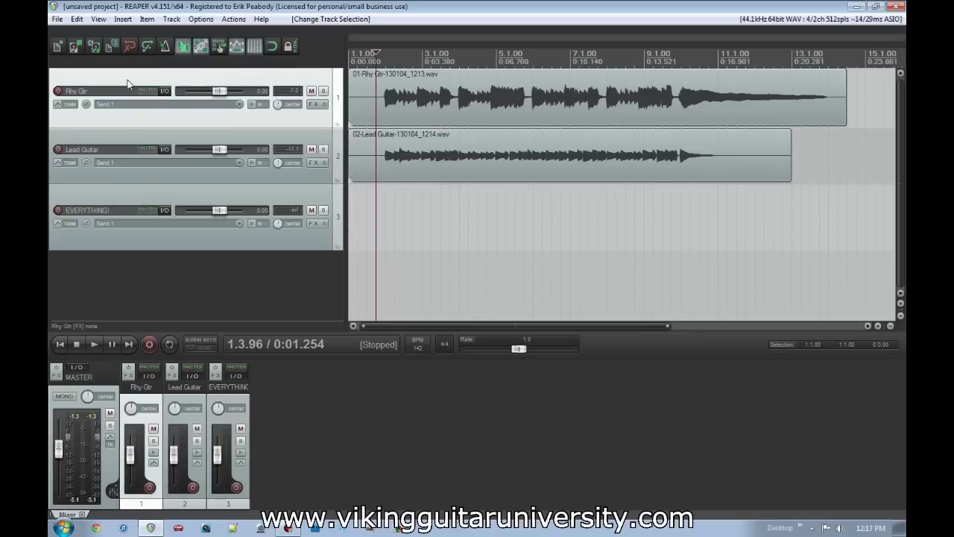
left_click(131, 135)
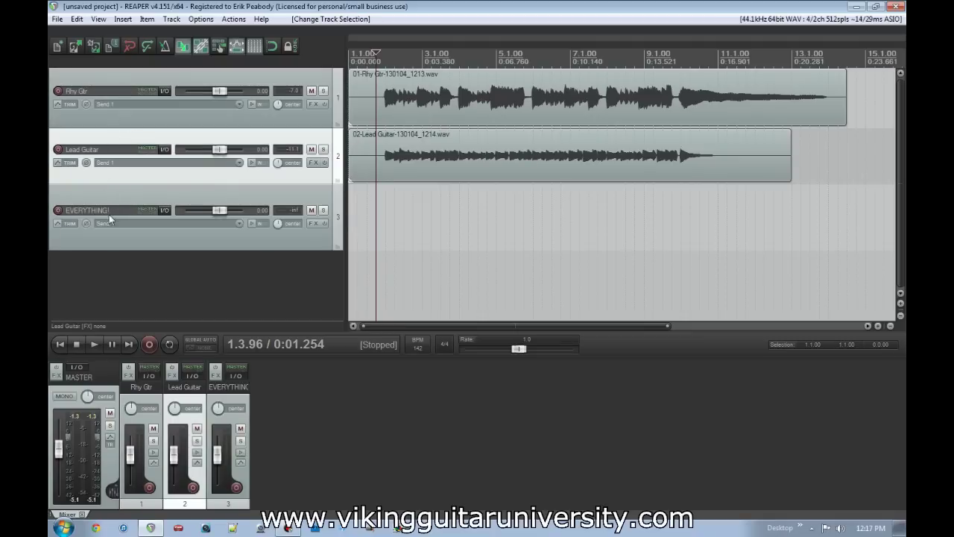
left_click(113, 195)
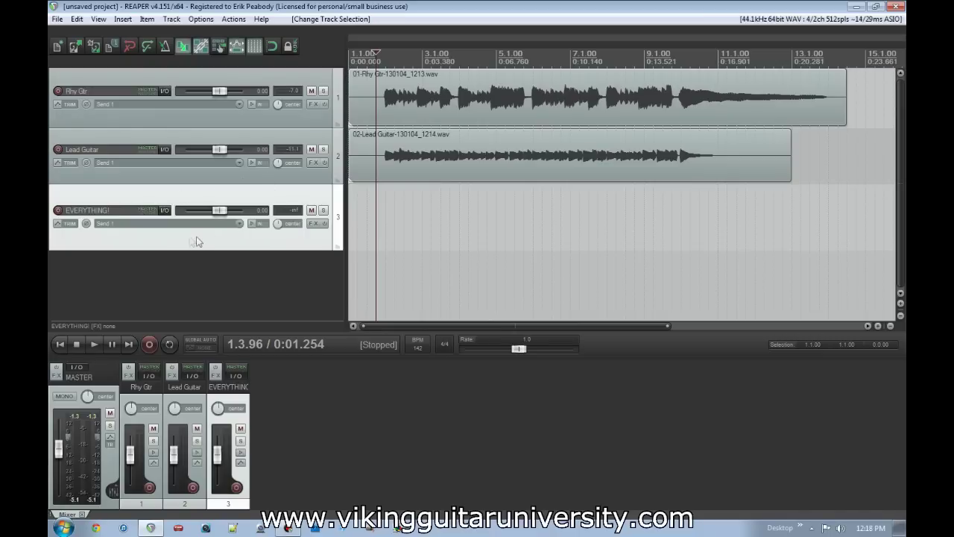
left_click(164, 211)
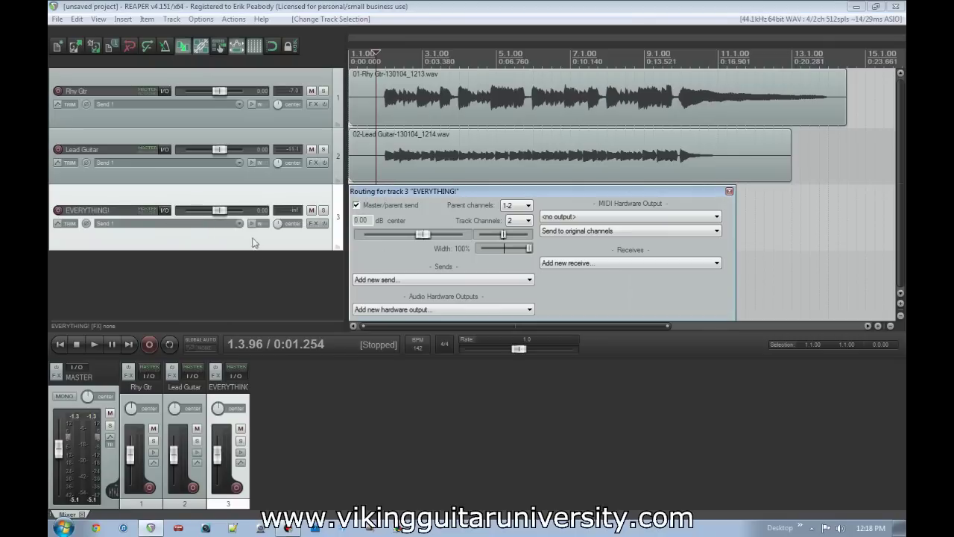
left_click(730, 192)
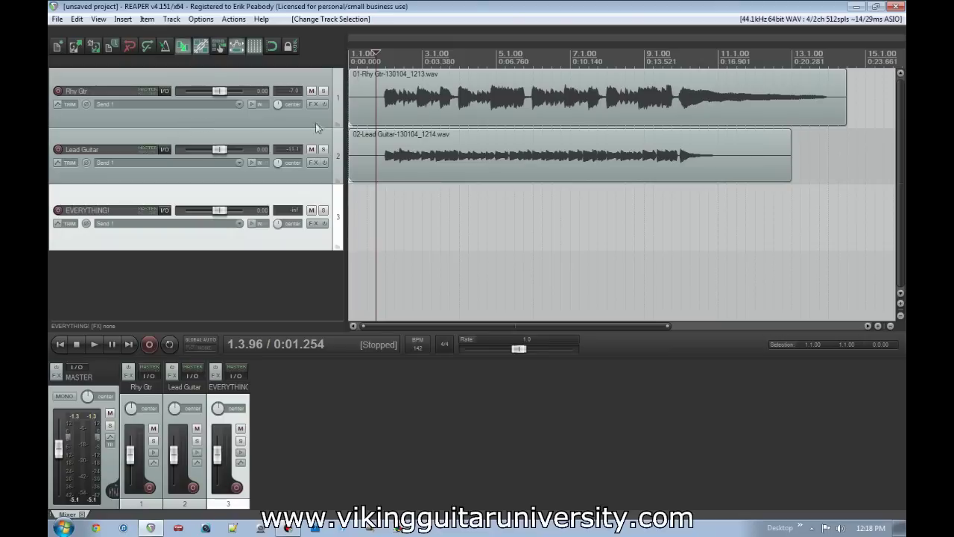
Step: Solo the Rhy Gtr track and mute the Lead Guitar and EVERYTHING! tracks
left_click(324, 91)
left_click(311, 149)
left_click(311, 211)
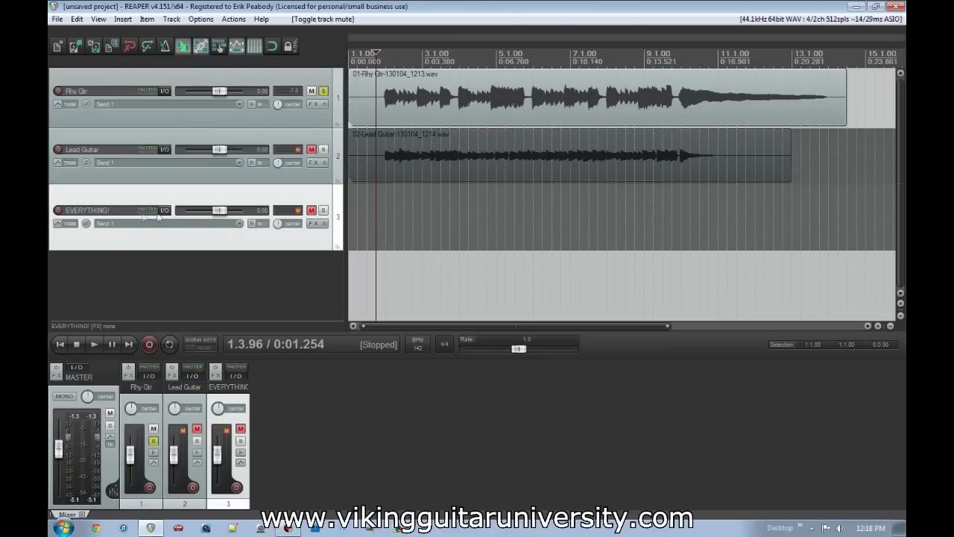
Step: Bring up the Rhy Gtr track's routing settings below the waveforms and try the volume, pan and width sliders, resetting them to default
left_click(164, 91)
left_click_drag(546, 75, 551, 204)
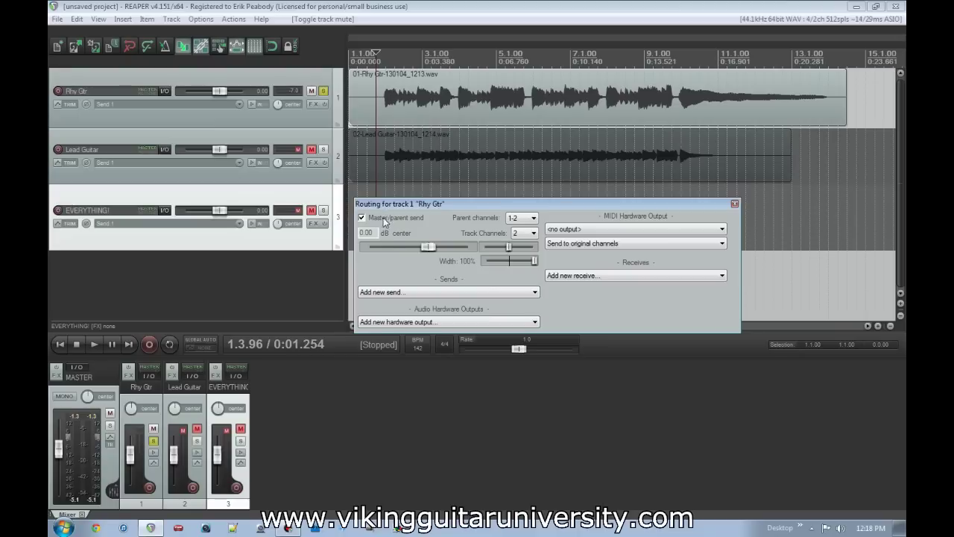
mouse_move(433, 250)
left_mouse_down()
mouse_move(415, 250)
mouse_move(462, 250)
mouse_move(427, 250)
left_mouse_up()
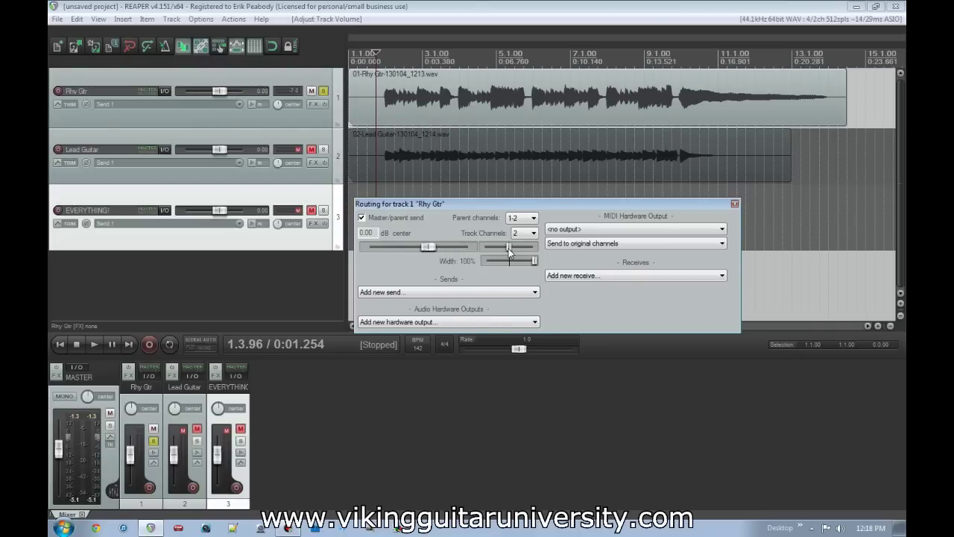
mouse_move(510, 252)
left_mouse_down()
mouse_move(526, 252)
mouse_move(495, 252)
mouse_move(514, 263)
mouse_move(492, 265)
mouse_move(537, 262)
mouse_move(511, 264)
left_mouse_up()
double_click(498, 252)
double_click(512, 265)
Step: Examine the parent channel, track channel and audio hardware output choices available for the Rhy Gtr track
left_click(534, 221)
left_click(533, 218)
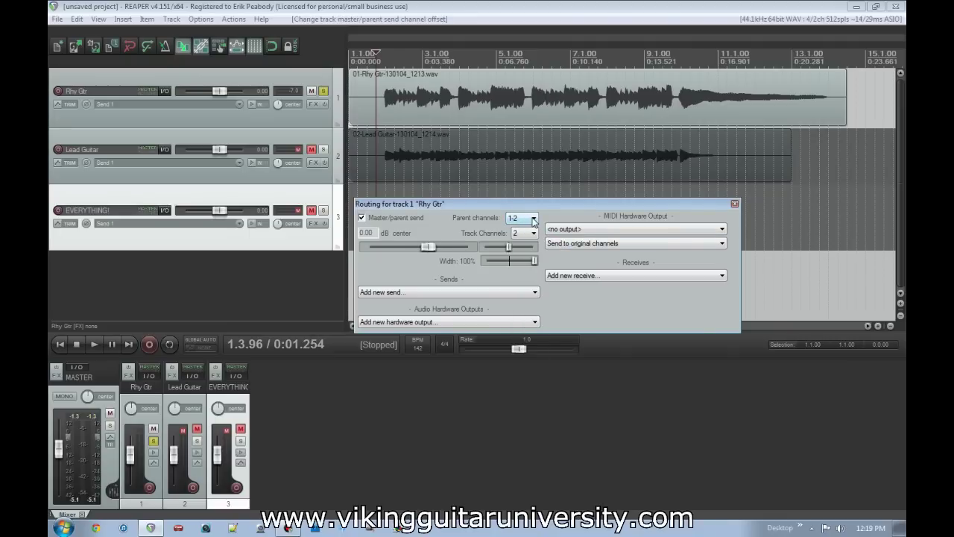
left_click(534, 219)
left_click(534, 221)
left_click(534, 233)
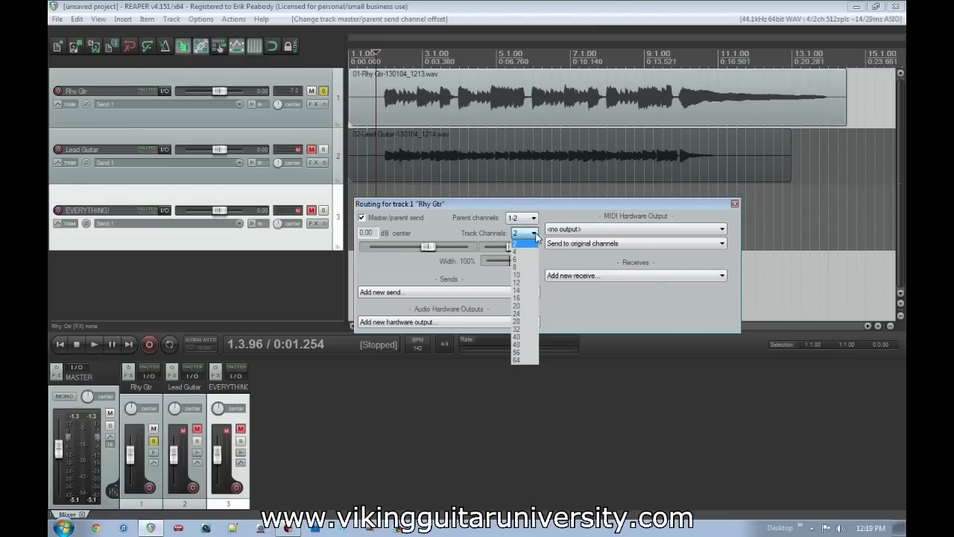
left_click(534, 234)
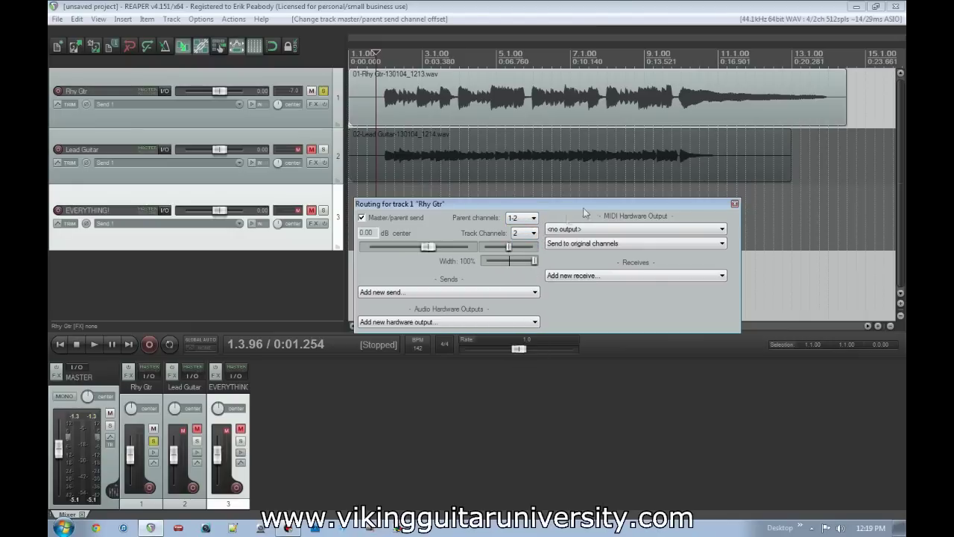
left_click(503, 324)
left_click(510, 322)
Step: Try routing Rhy Gtr to hardware Output 1 instead of the master/parent send, and restore the original routing
left_click(361, 217)
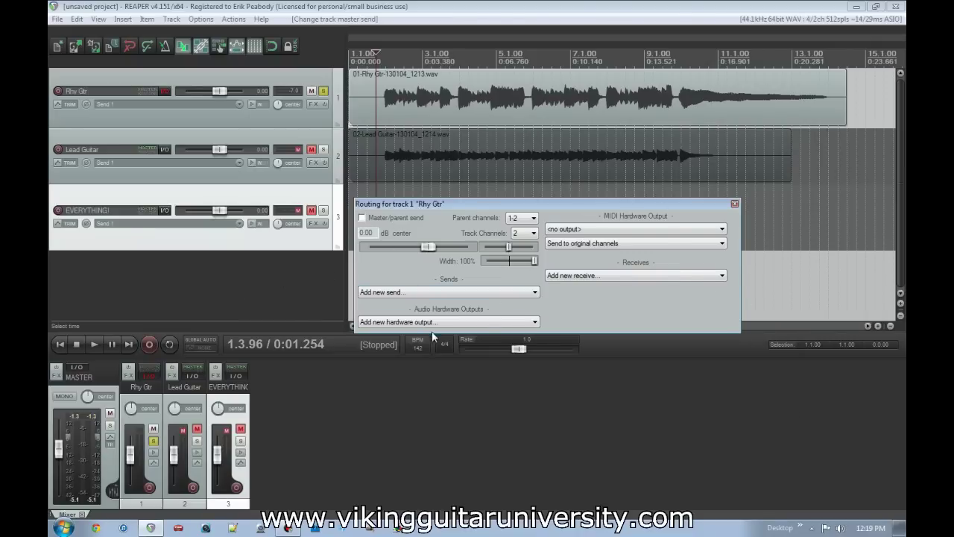
left_click(451, 321)
left_click(454, 342)
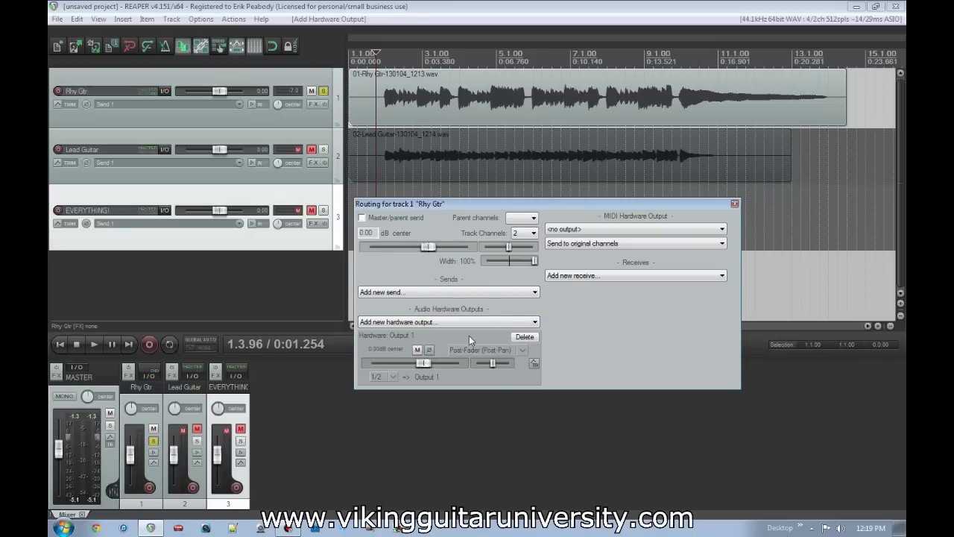
left_click(530, 337)
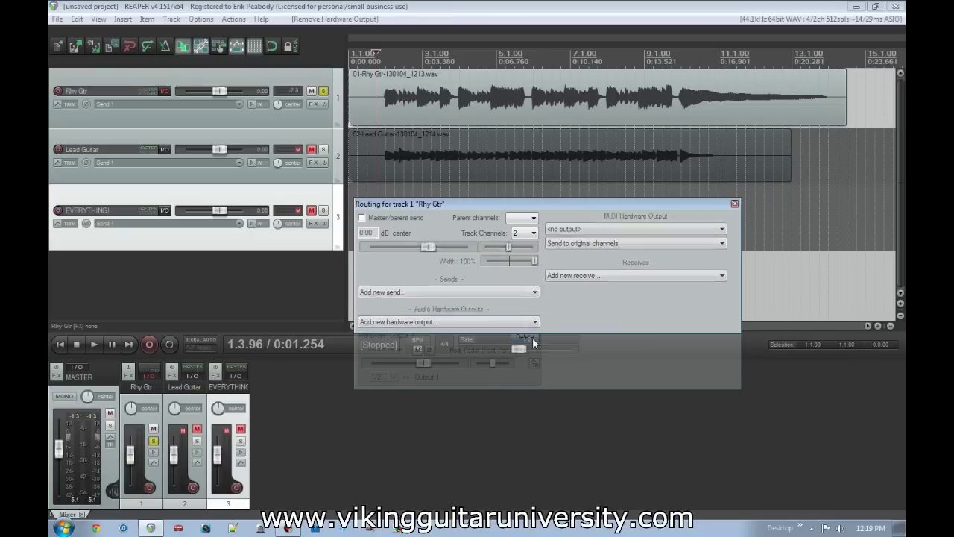
left_click(363, 217)
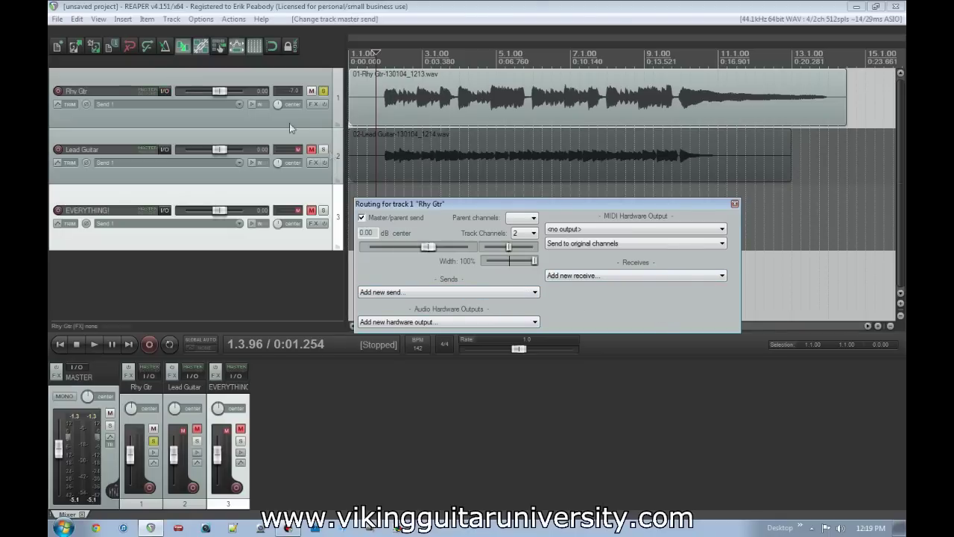
Step: Reopen the Rhy Gtr track's routing settings and add a send to track 3, EVERYTHING!
left_click(117, 90)
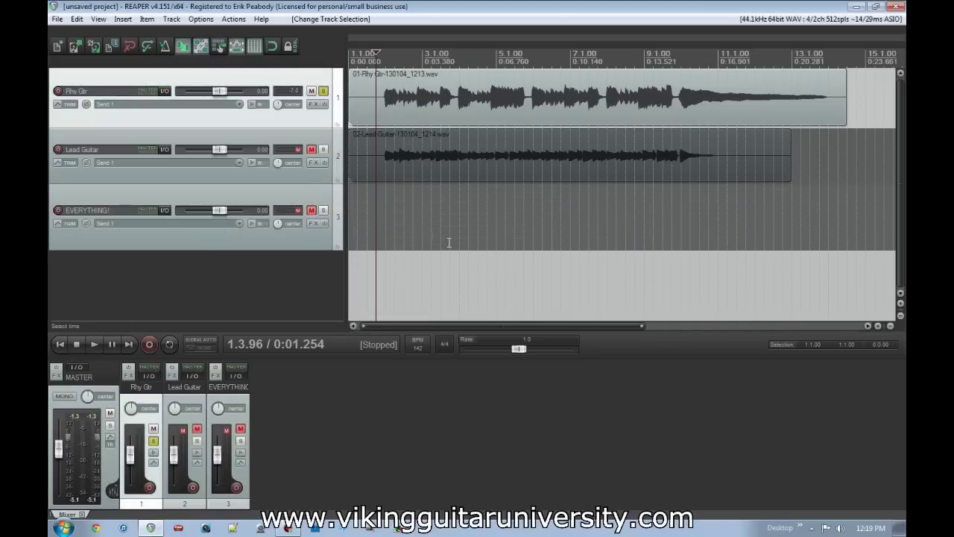
left_click(165, 91)
left_click_drag(489, 74, 502, 224)
left_click(474, 311)
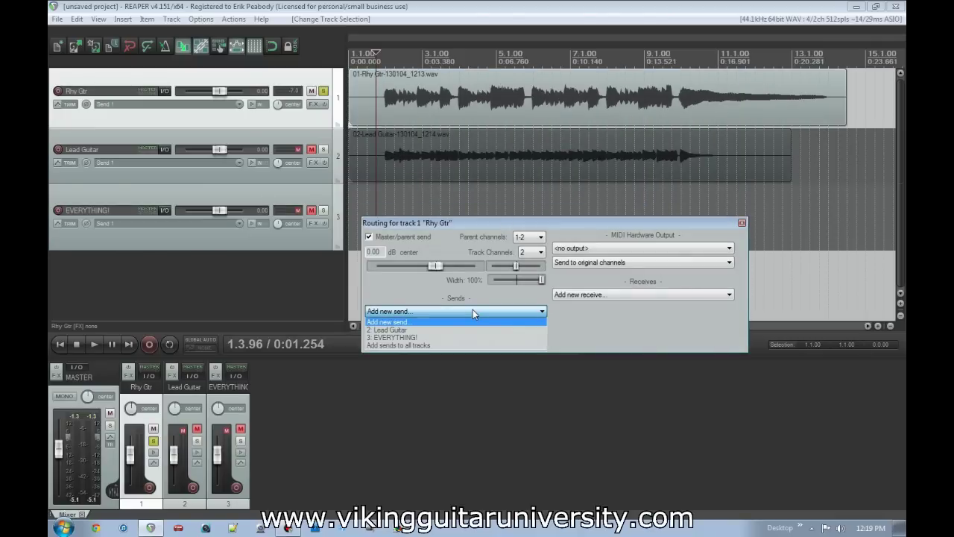
left_click(474, 311)
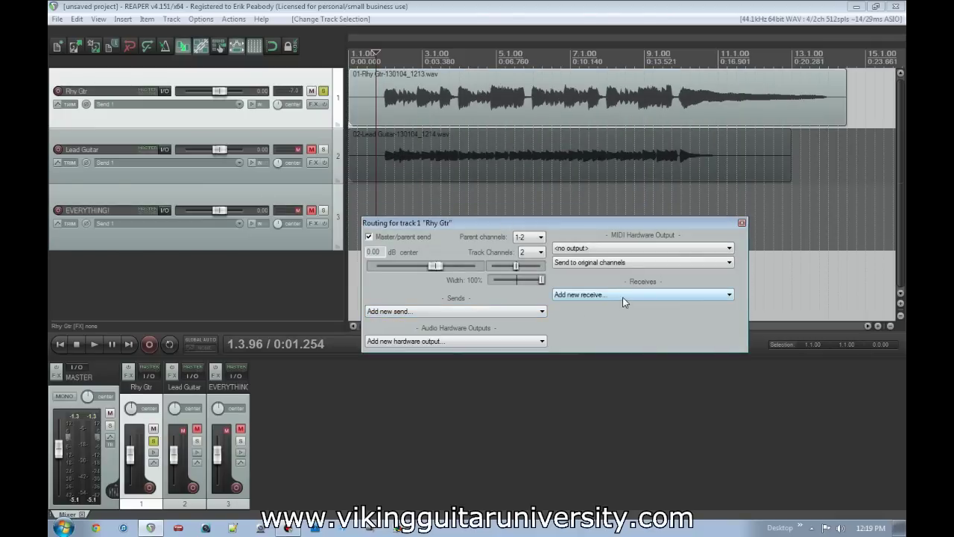
left_click(526, 314)
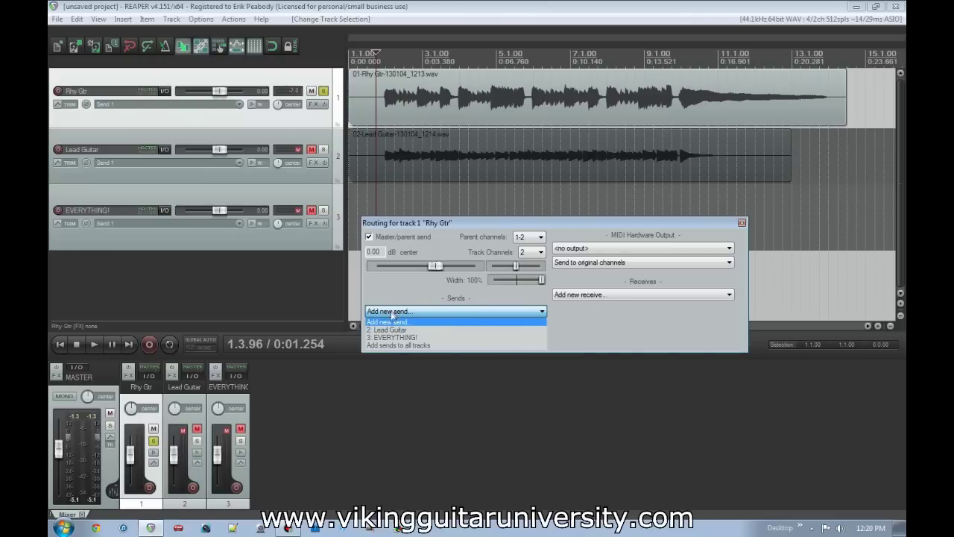
left_click(434, 341)
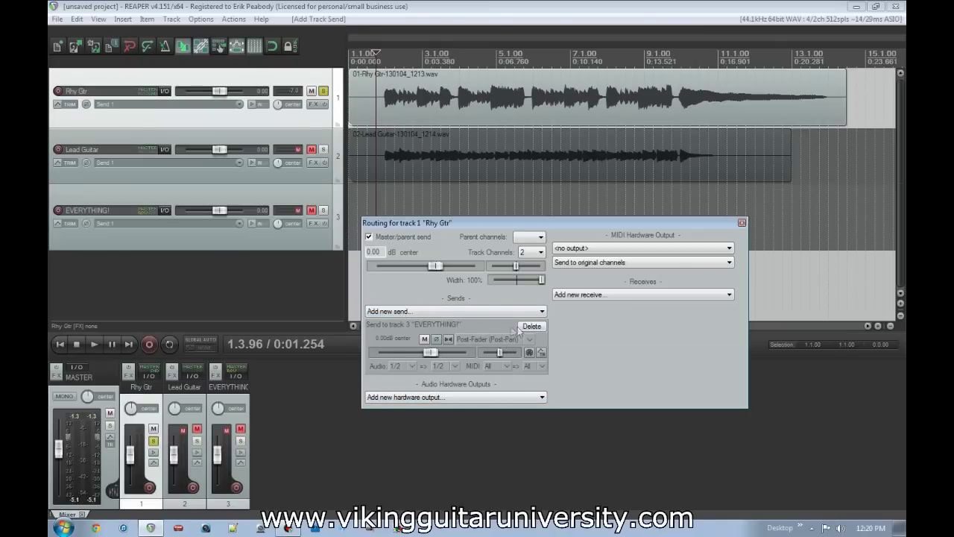
Step: Try the mute, phase inversion and mono mixdown options of the send to EVERYTHING!
left_click(424, 339)
left_click(424, 340)
left_click(437, 340)
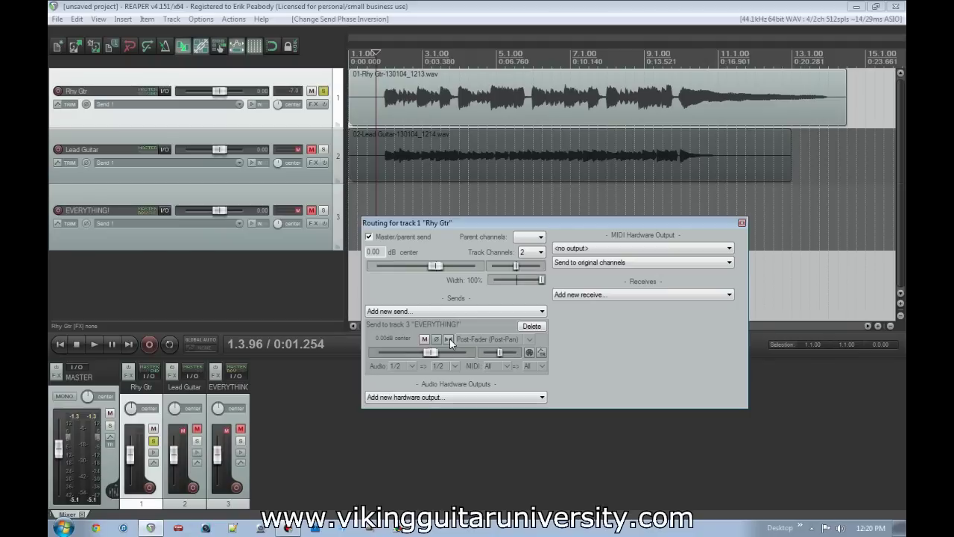
left_click(448, 340)
Step: Try Pre-FX mode on the send to EVERYTHING! and return it to Post-Fader (Post-Pan)
left_click(529, 340)
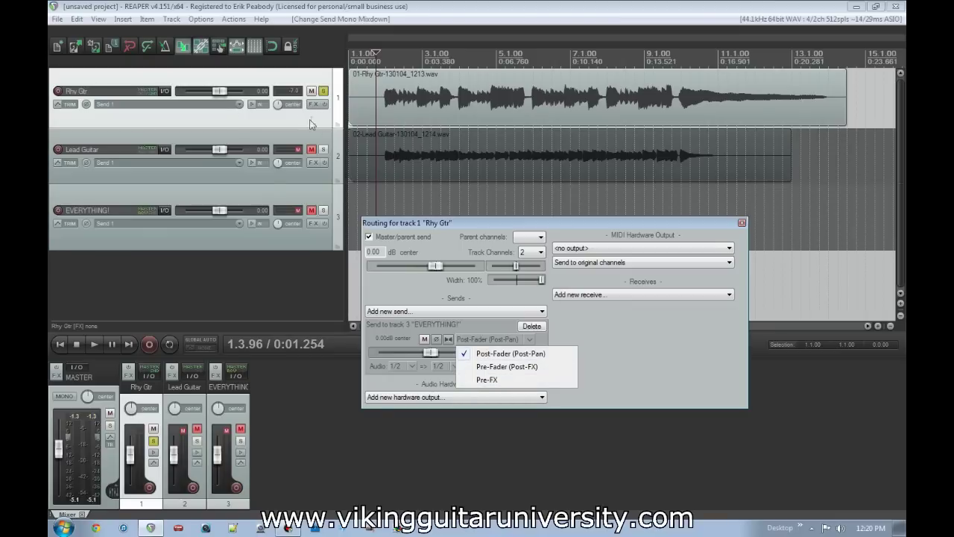
left_click(626, 381)
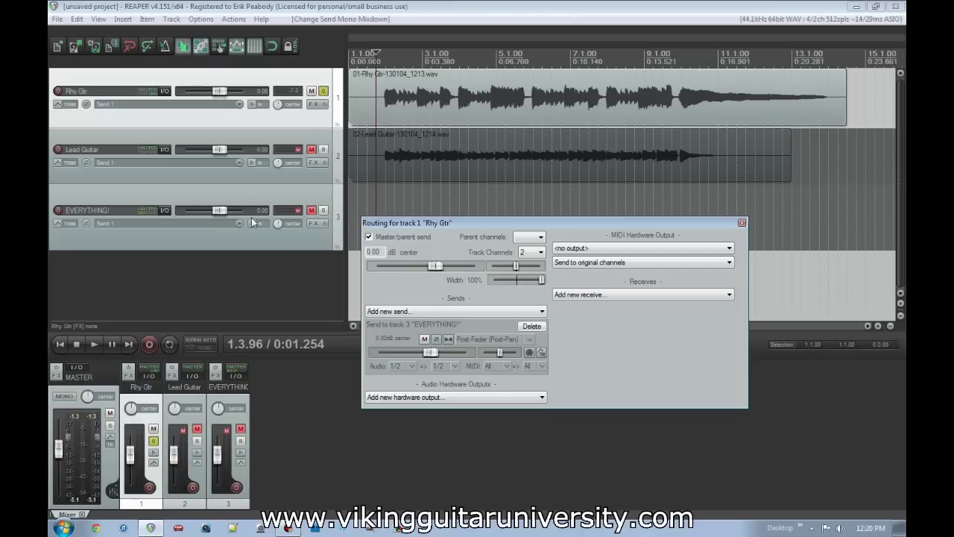
left_click(531, 342)
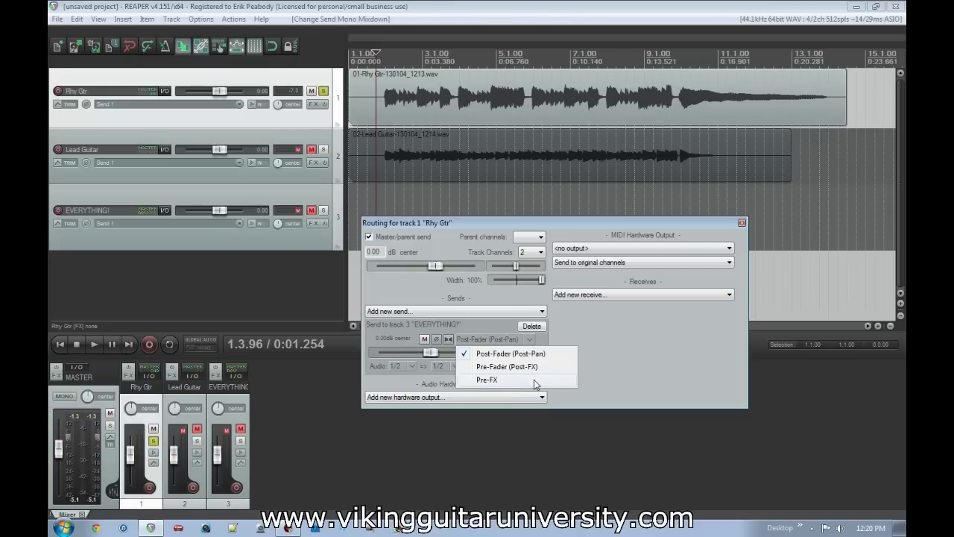
left_click(484, 382)
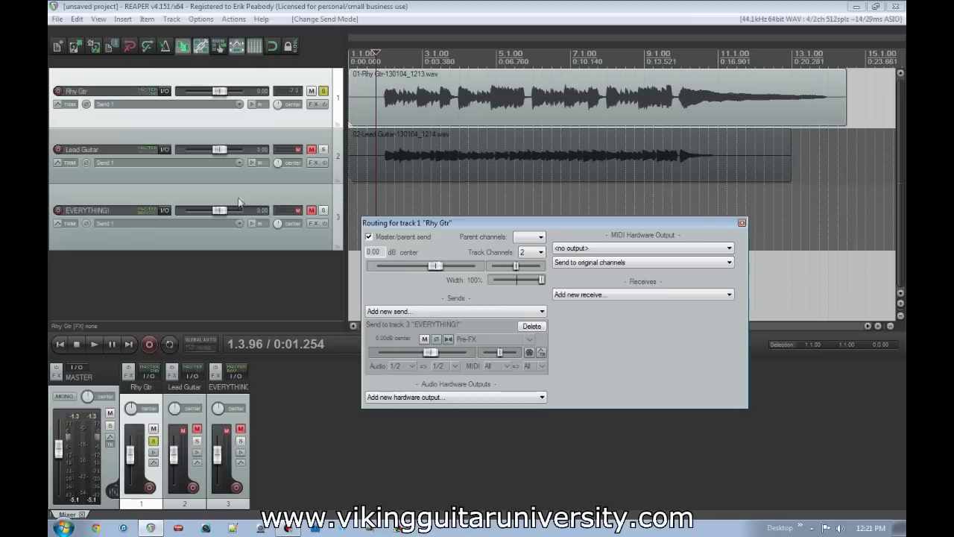
left_click(528, 342)
left_click(532, 354)
Step: Look through the source audio channel options for the Rhy Gtr send to EVERYTHING!, including the stereo source choices
left_click(412, 367)
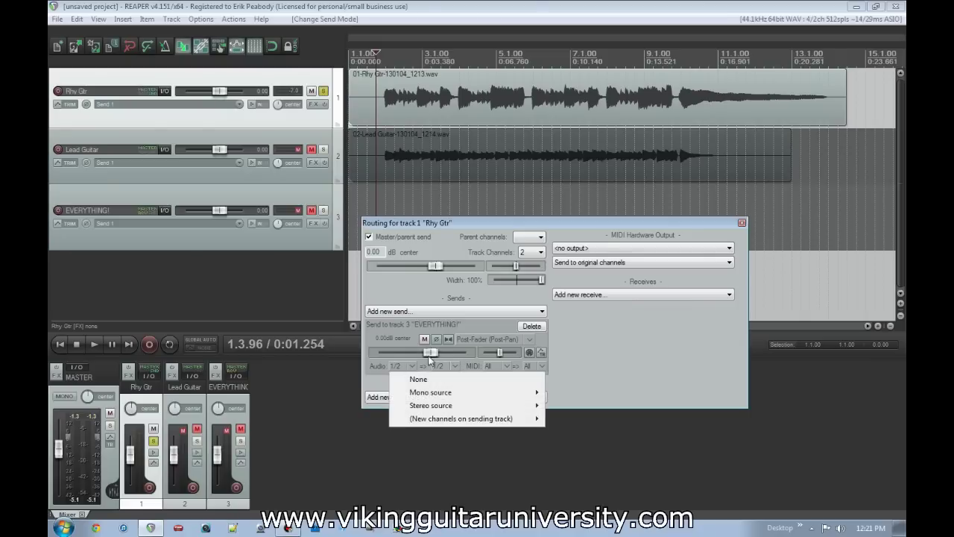
left_click(370, 370)
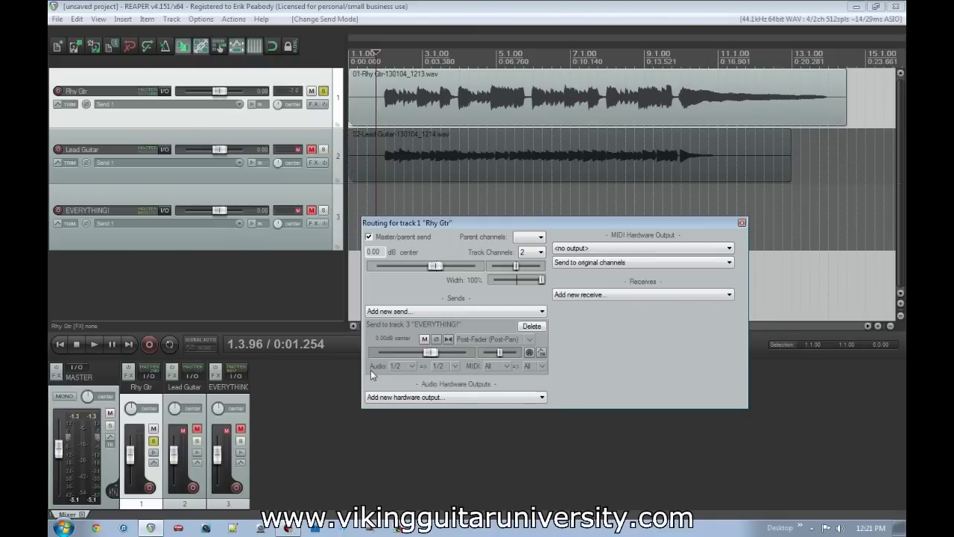
left_click(415, 366)
mouse_move(438, 412)
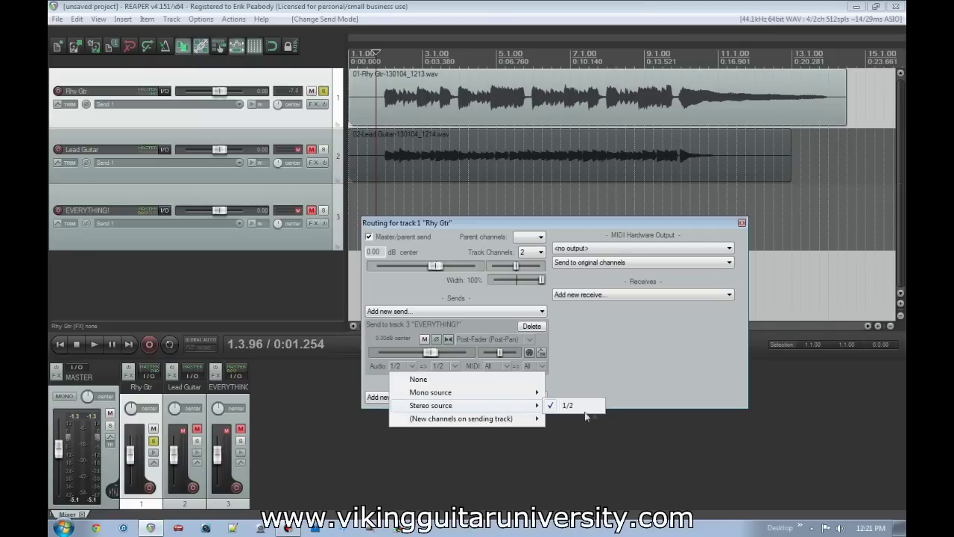
left_click(614, 378)
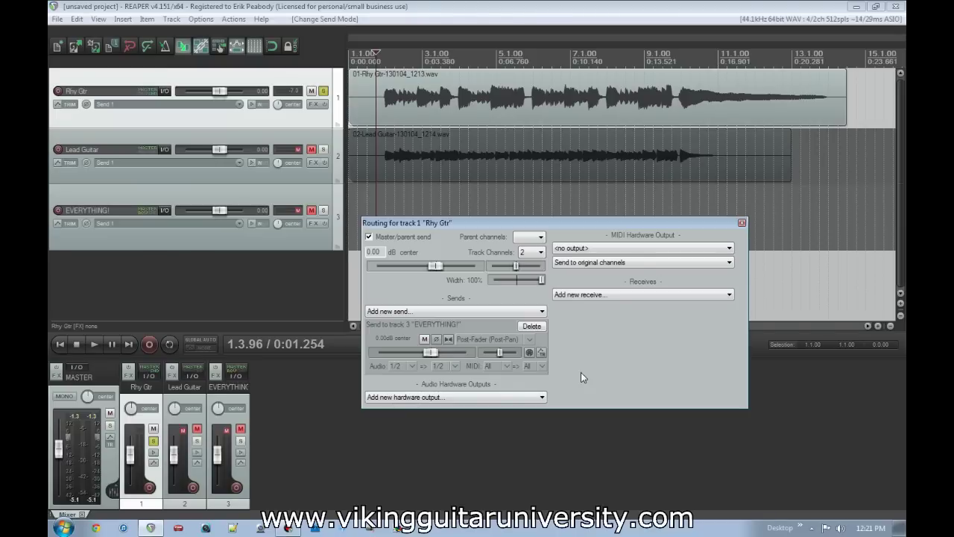
Step: Delete the Rhy Gtr track's send to EVERYTHING! and add it again to track 3
left_click(532, 325)
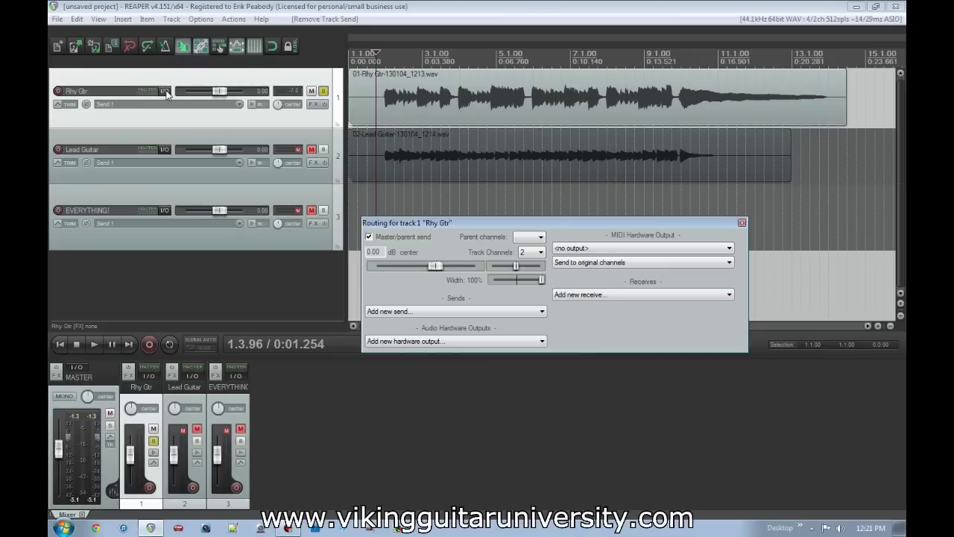
left_click(542, 311)
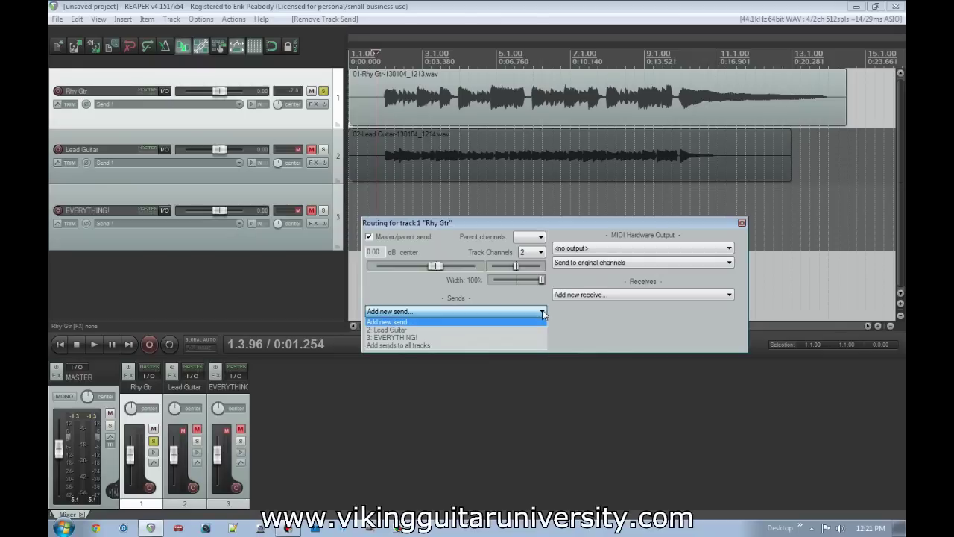
left_click(483, 338)
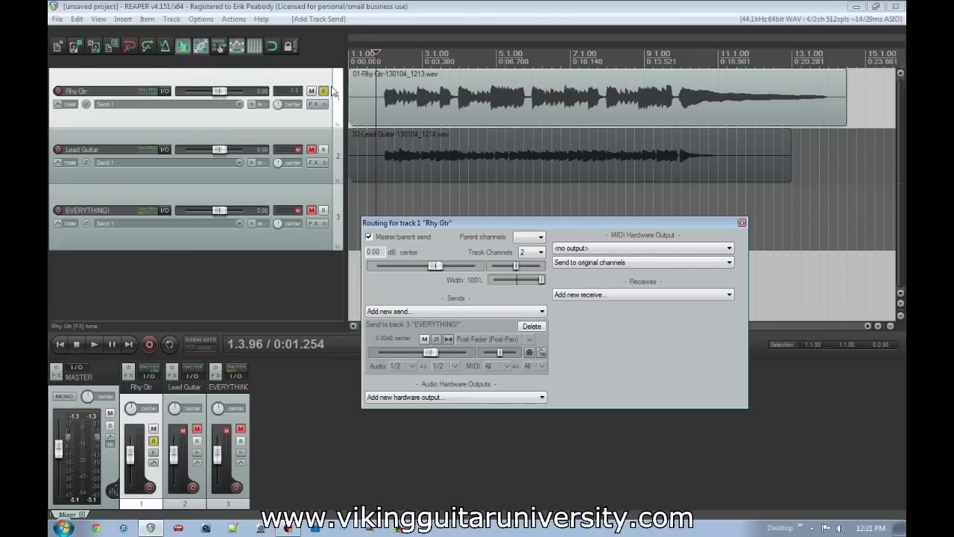
left_click(742, 222)
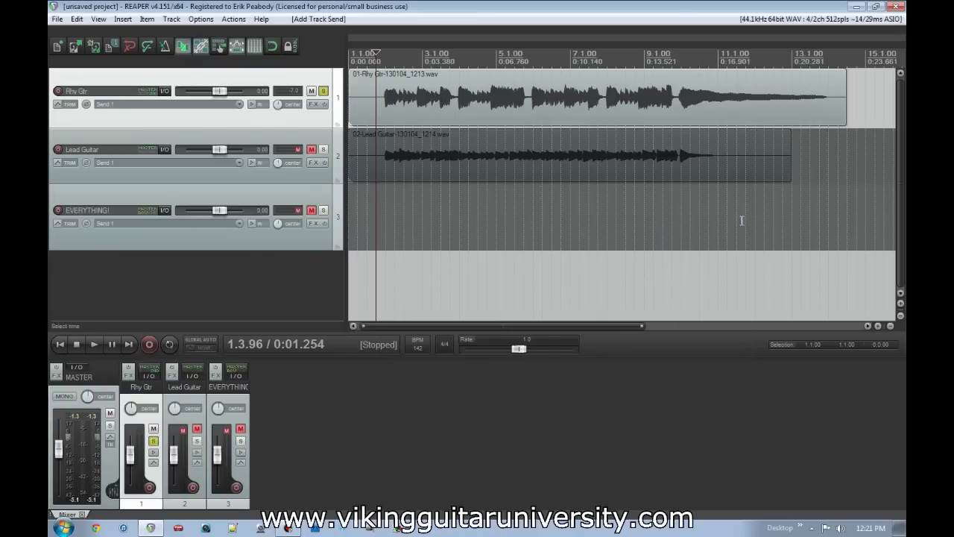
Step: Play the soloed Rhy Gtr track briefly from the start of its audio
left_click(389, 110)
key("space")
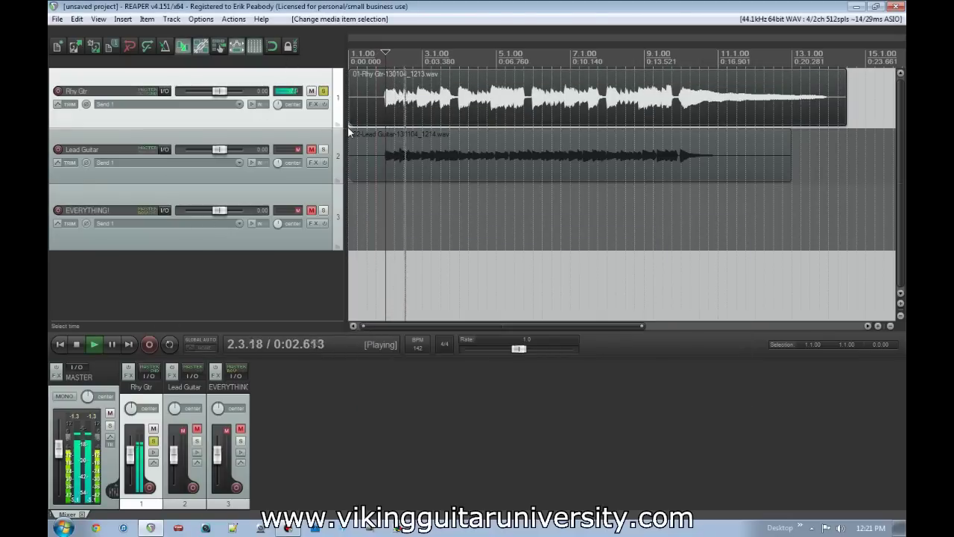
key("space")
Step: Unsolo Rhy Gtr, unmute Lead Guitar and EVERYTHING!, and play the project briefly with EVERYTHING! soloed
left_click(323, 91)
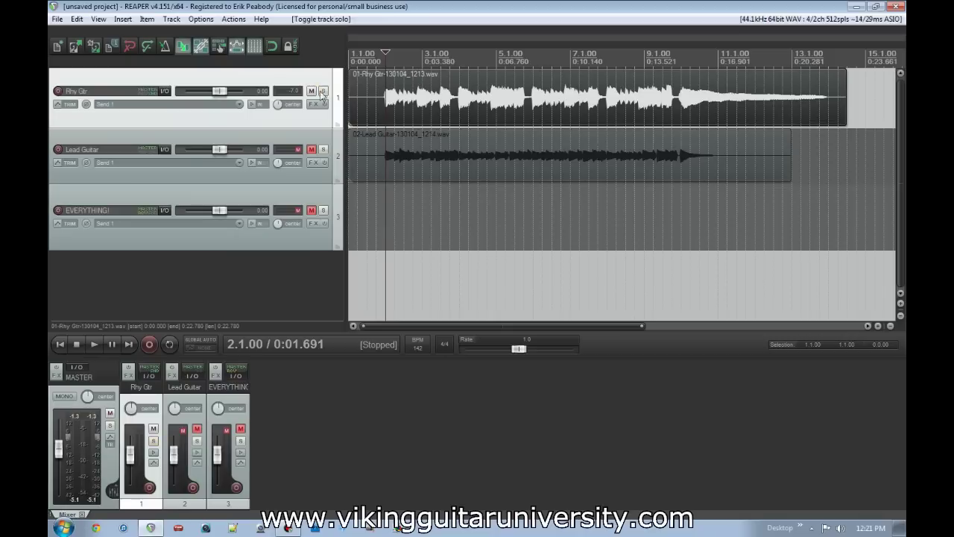
left_click(311, 149)
left_click(311, 210)
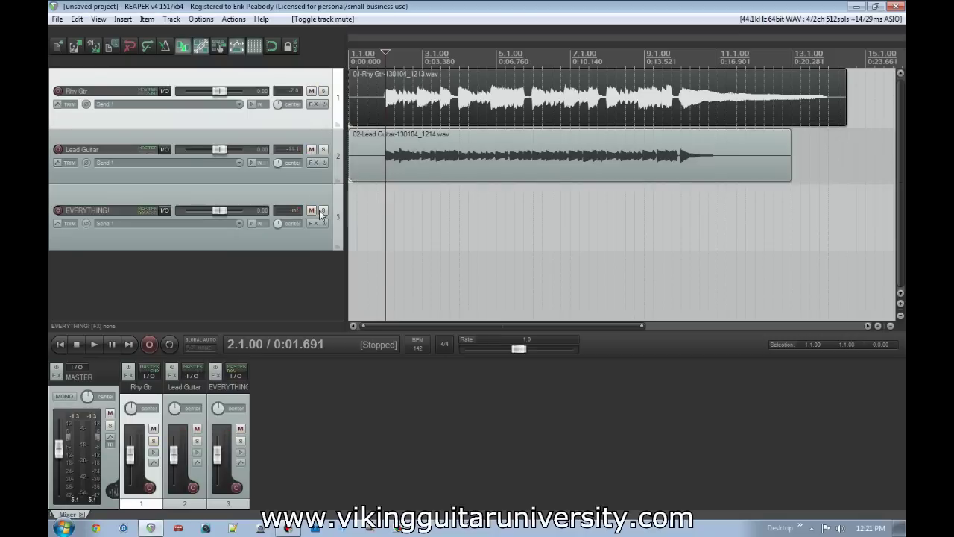
left_click(323, 210)
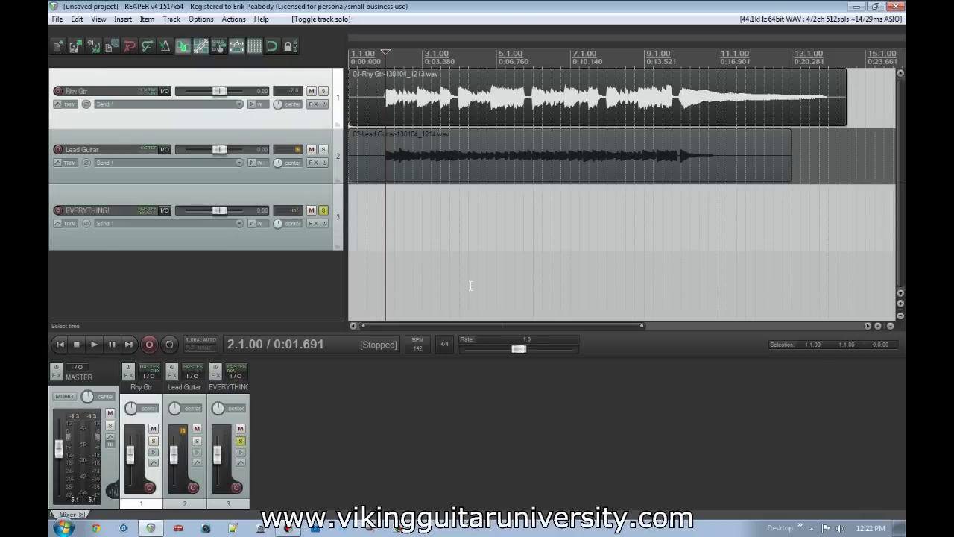
key("space")
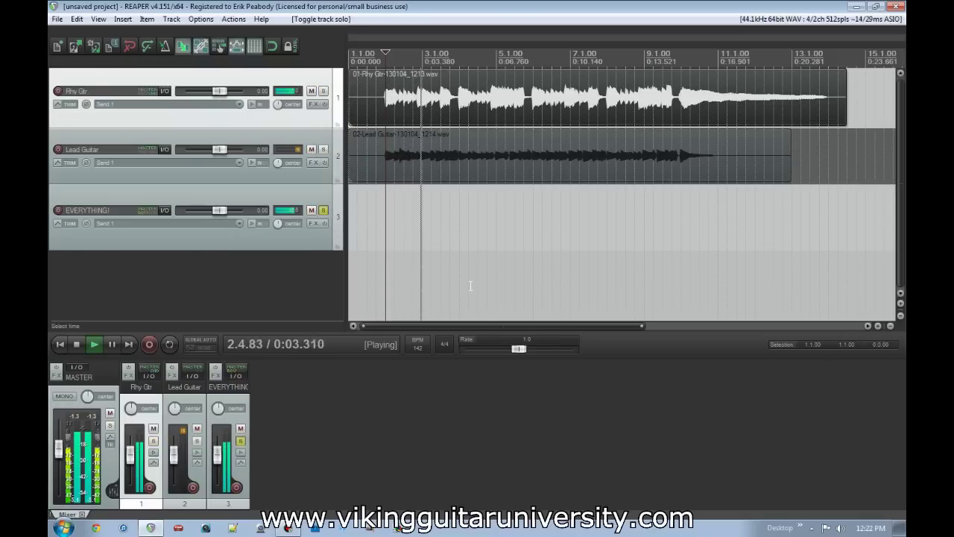
key("space")
Step: Try playback of the soloed EVERYTHING! track with Rhy Gtr muted, and unmute Rhy Gtr
left_click(206, 195)
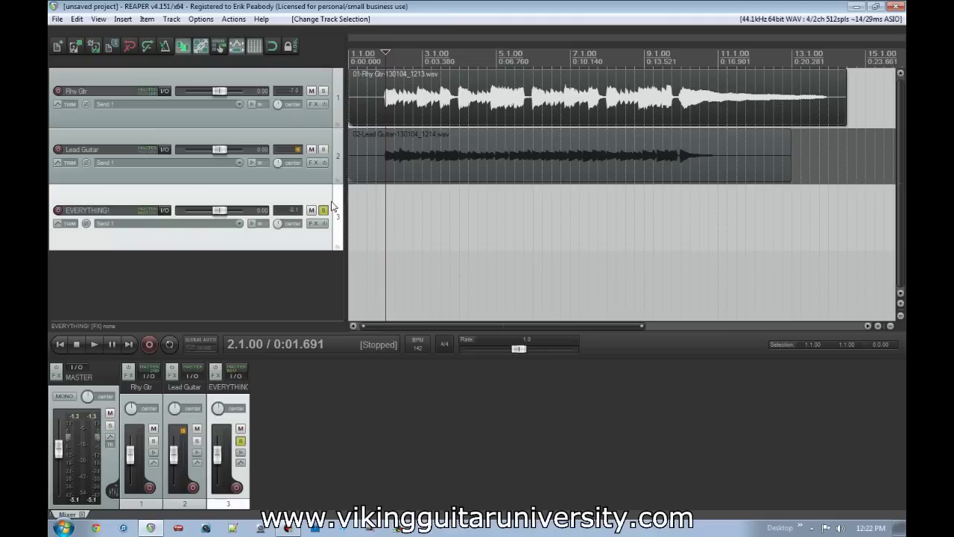
left_click(311, 91)
key("space")
key("space")
left_click(311, 91)
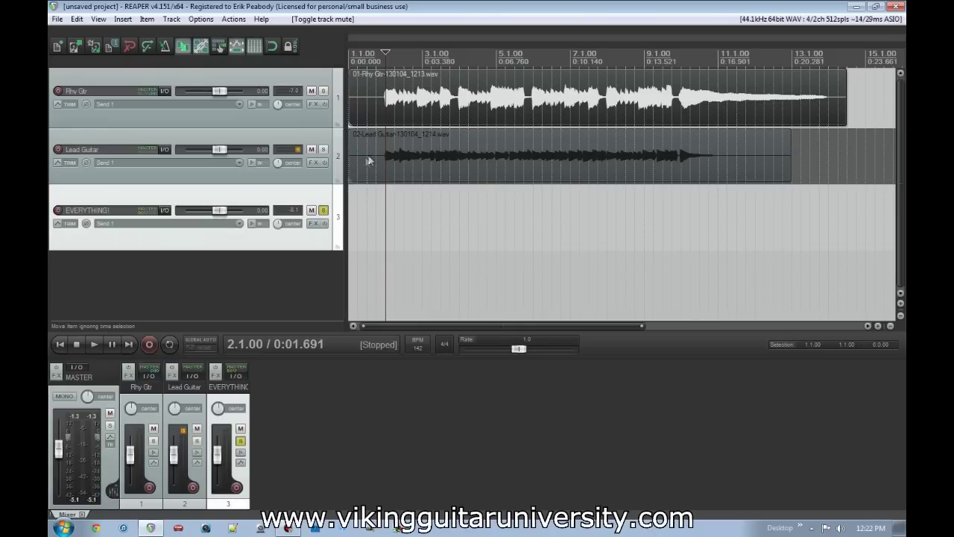
Step: Select the Lead Guitar track and check the send choices in its routing settings
left_click(482, 153)
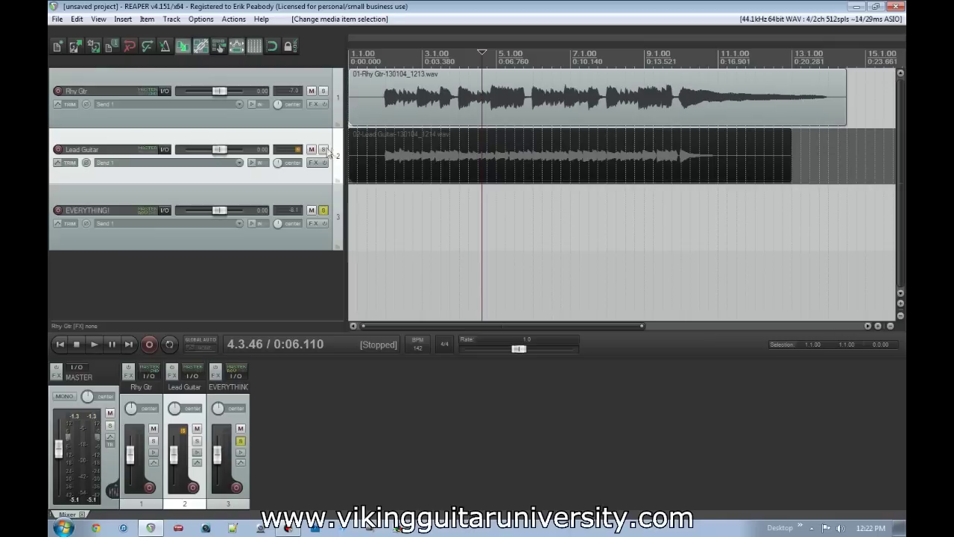
left_click(165, 151)
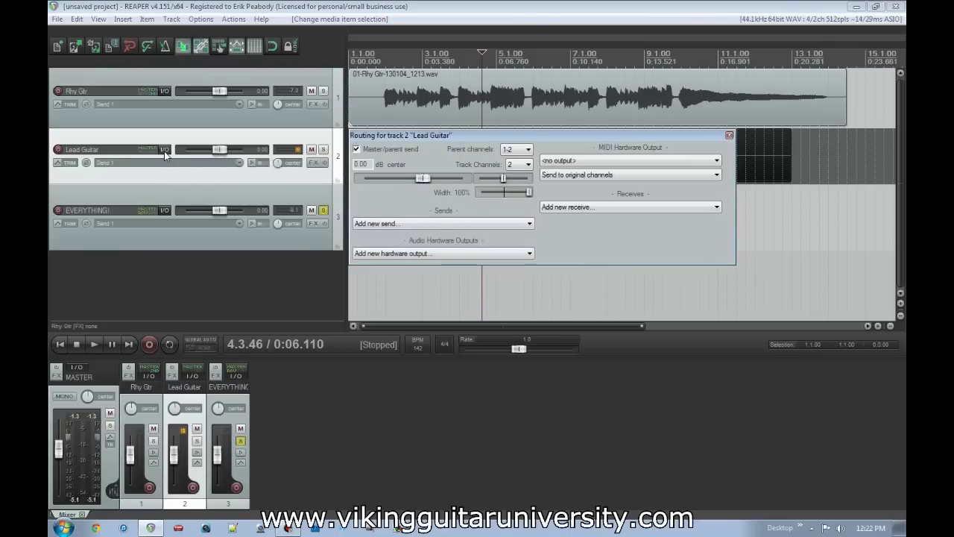
left_click(493, 223)
left_click(493, 223)
left_click(729, 135)
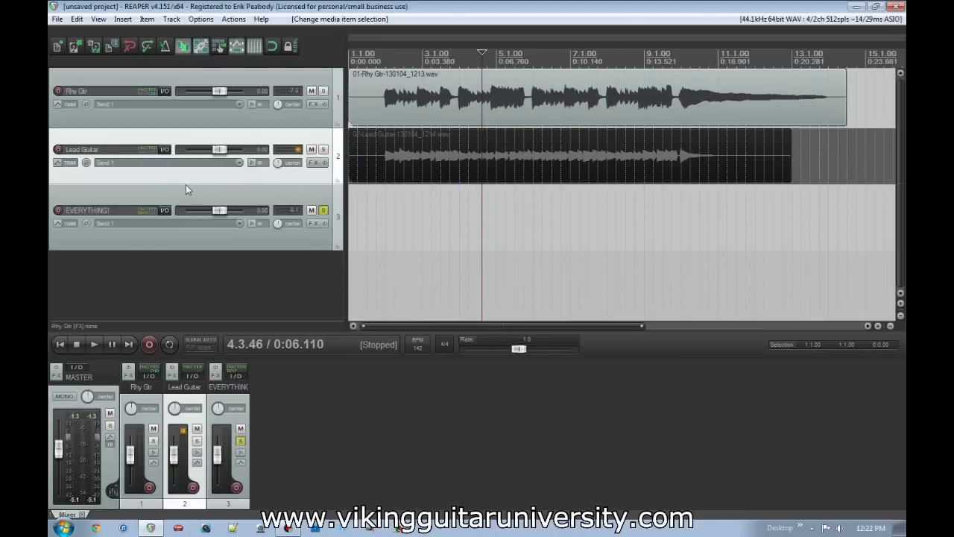
Step: Add a receive from track 2, Lead Guitar, to the EVERYTHING! track and check the matching send in Lead Guitar's routing
left_click(164, 211)
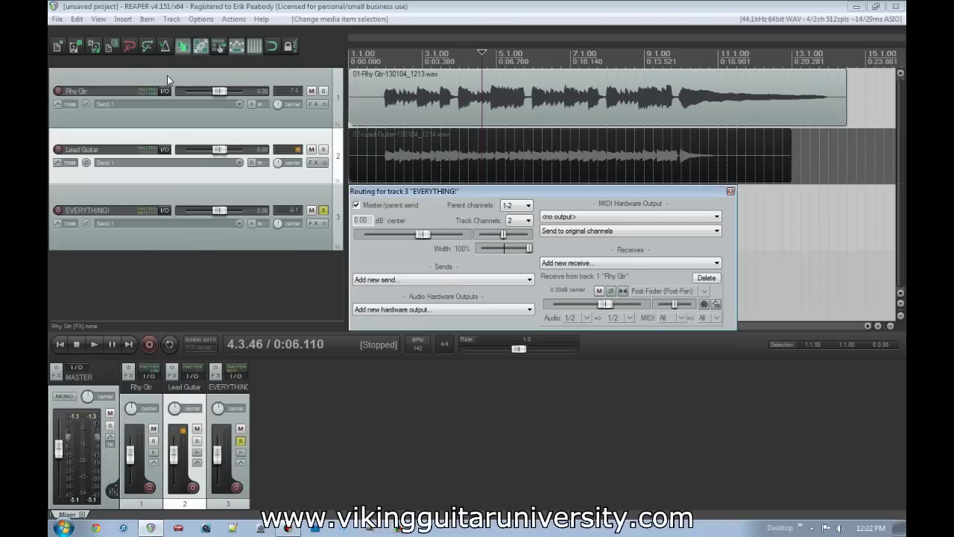
left_click(678, 261)
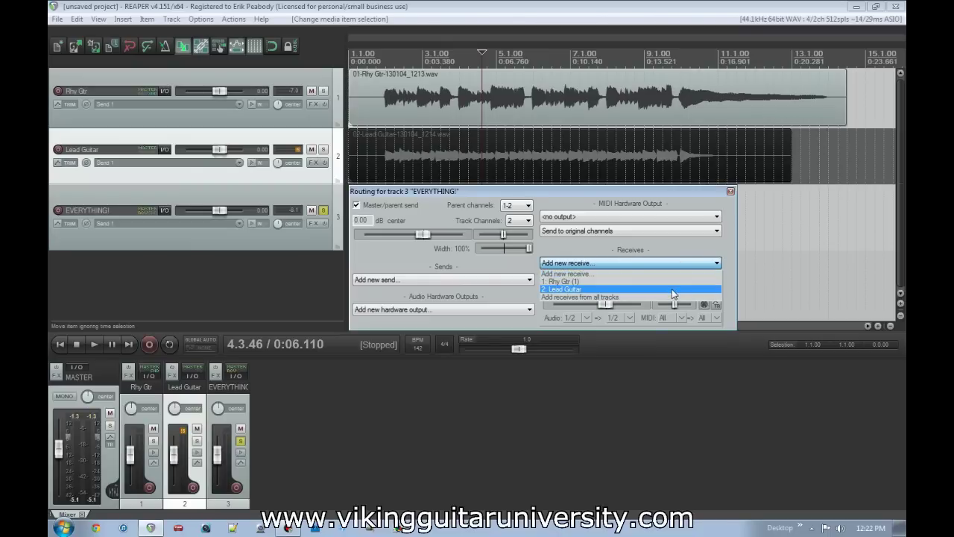
left_click(673, 290)
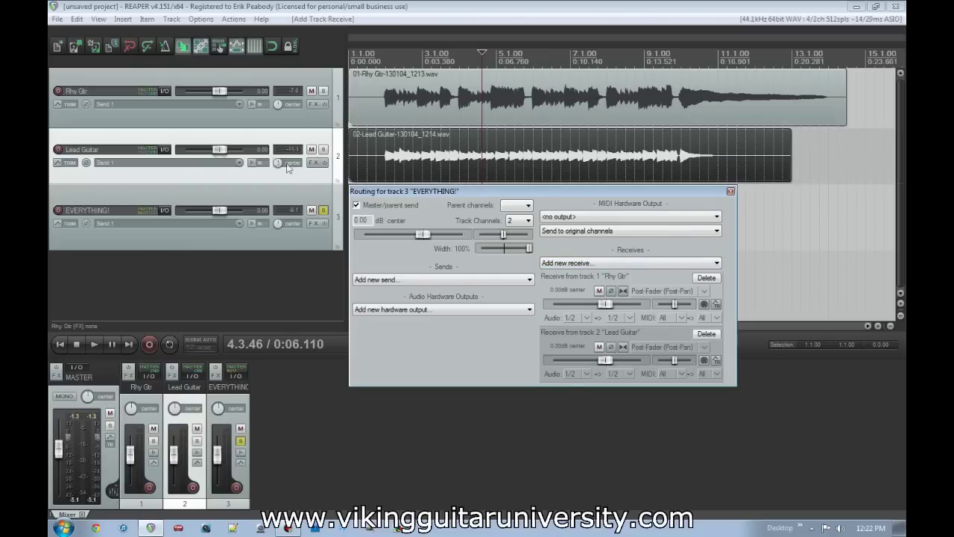
left_click(164, 149)
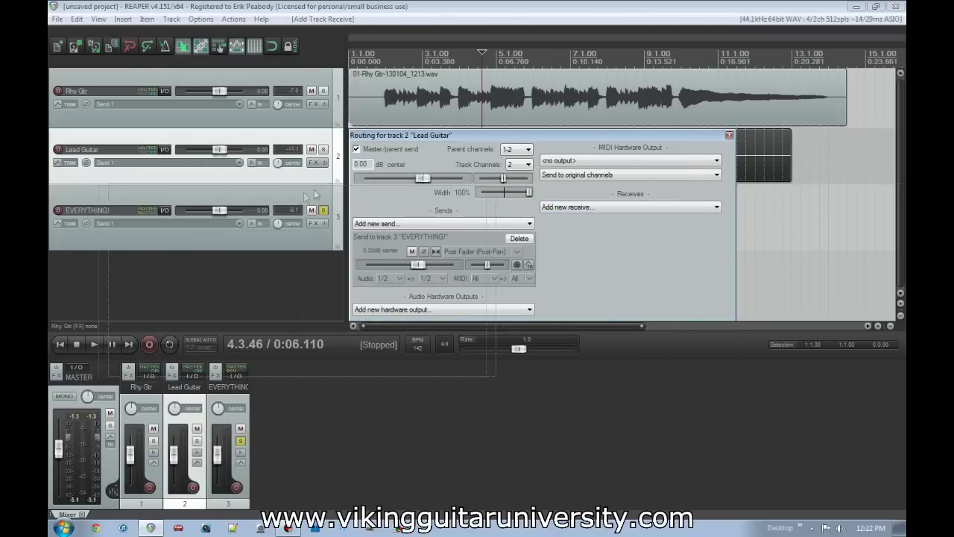
left_click_drag(315, 196, 314, 196)
left_click(522, 223)
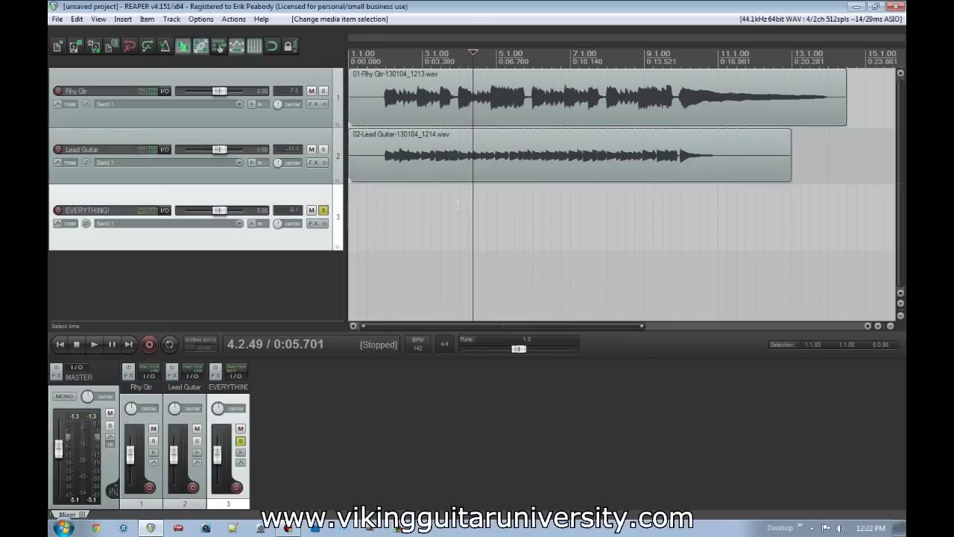
Step: Delete the receives from Lead Guitar and Rhy Gtr in the EVERYTHING! track's routing settings
left_click(164, 210)
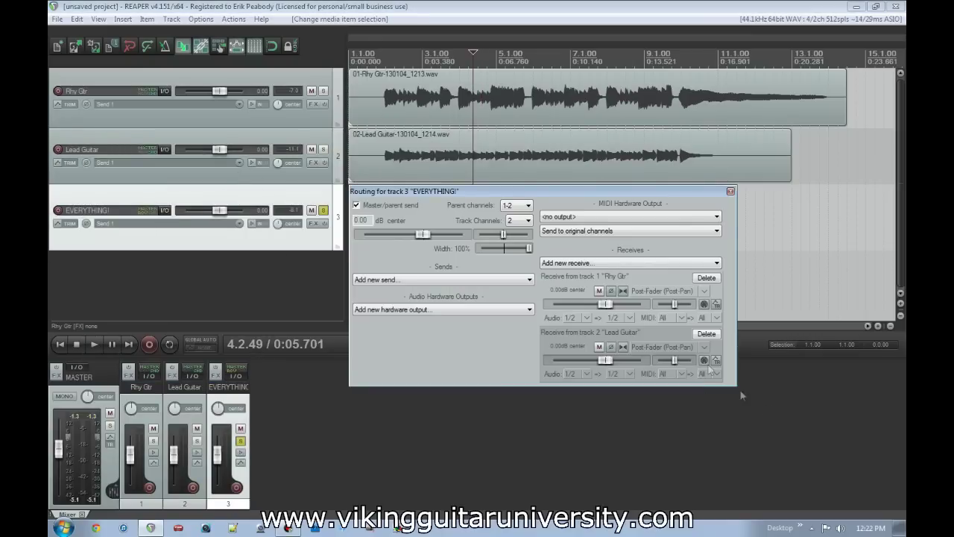
left_click(707, 333)
left_click(706, 278)
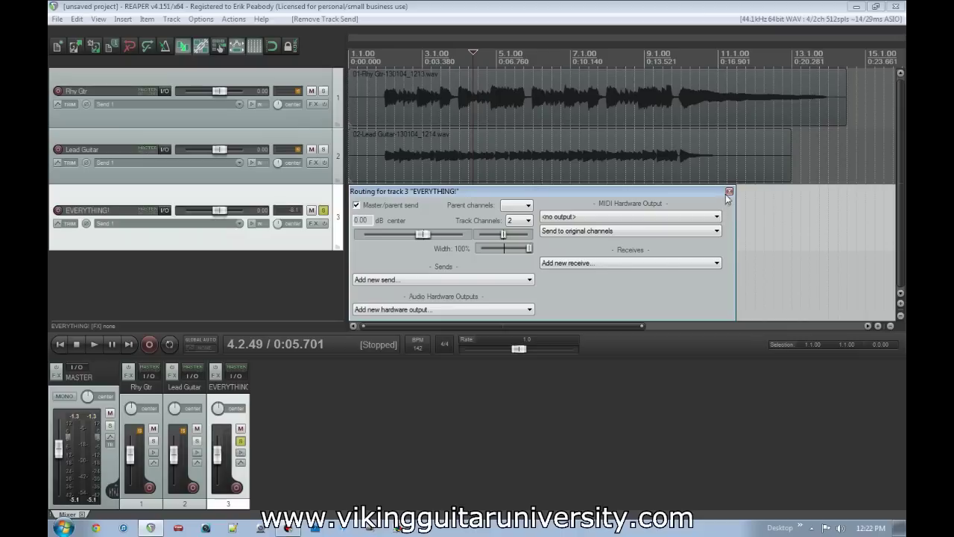
left_click(730, 191)
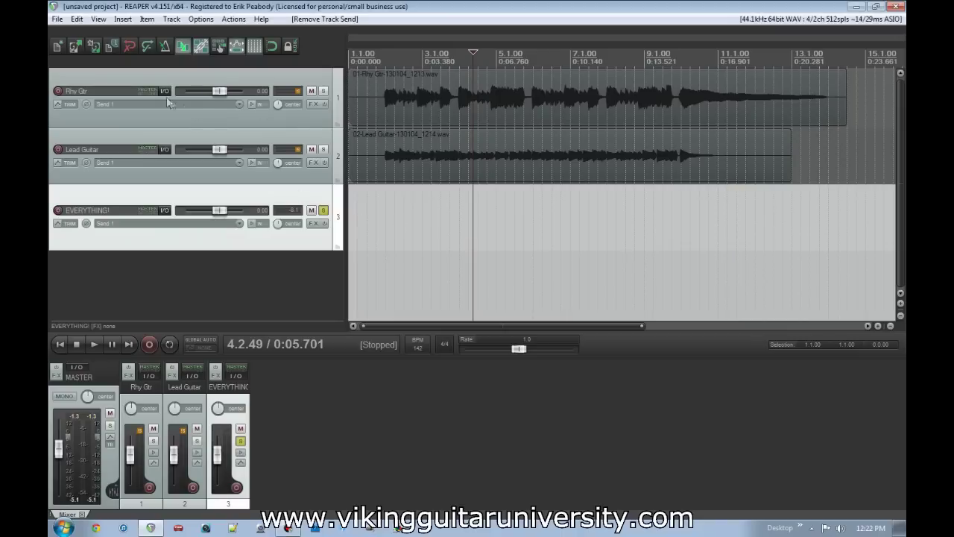
Step: Route Rhy Gtr and Lead Guitar directly onto EVERYTHING! from the track controls, and check both receives in its routing settings
left_click_drag(166, 91, 136, 225)
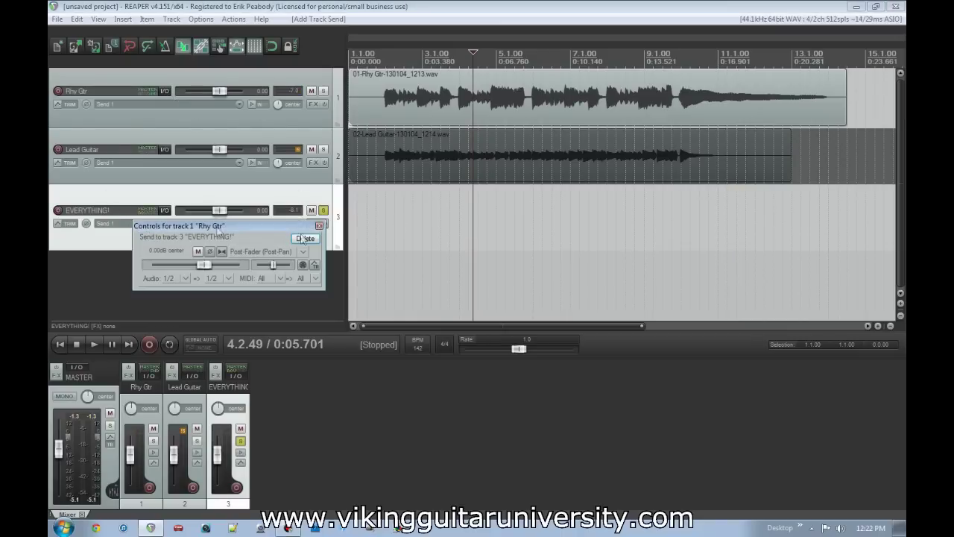
left_click(319, 225)
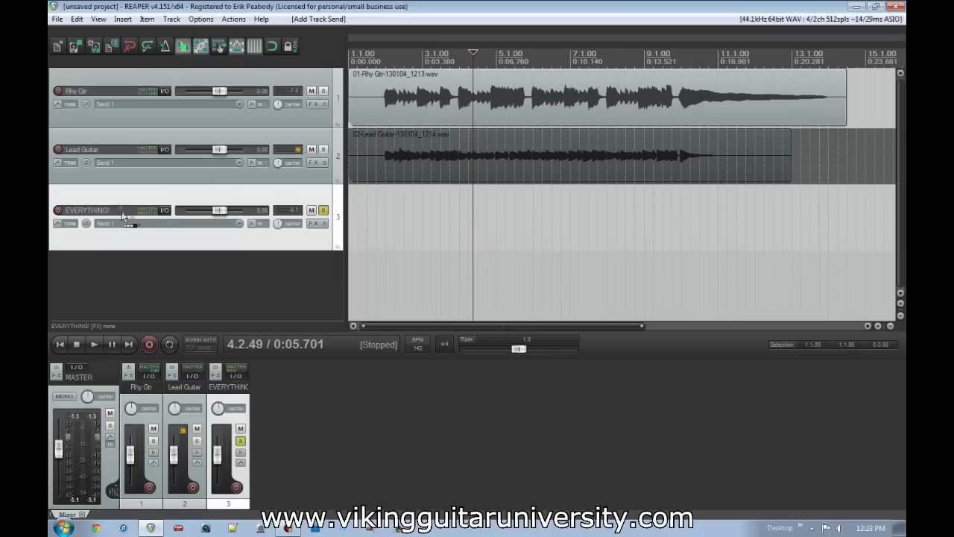
left_click_drag(119, 208, 122, 211)
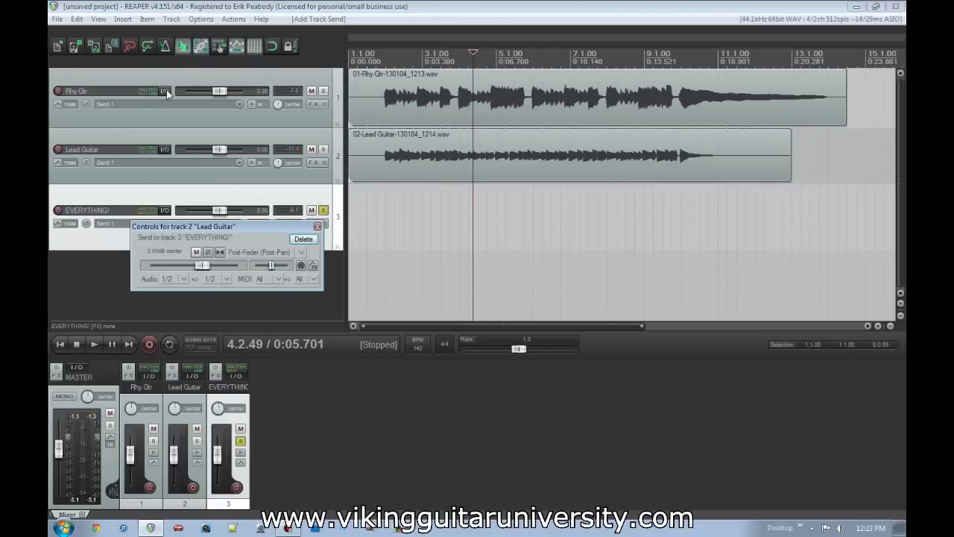
left_click(317, 225)
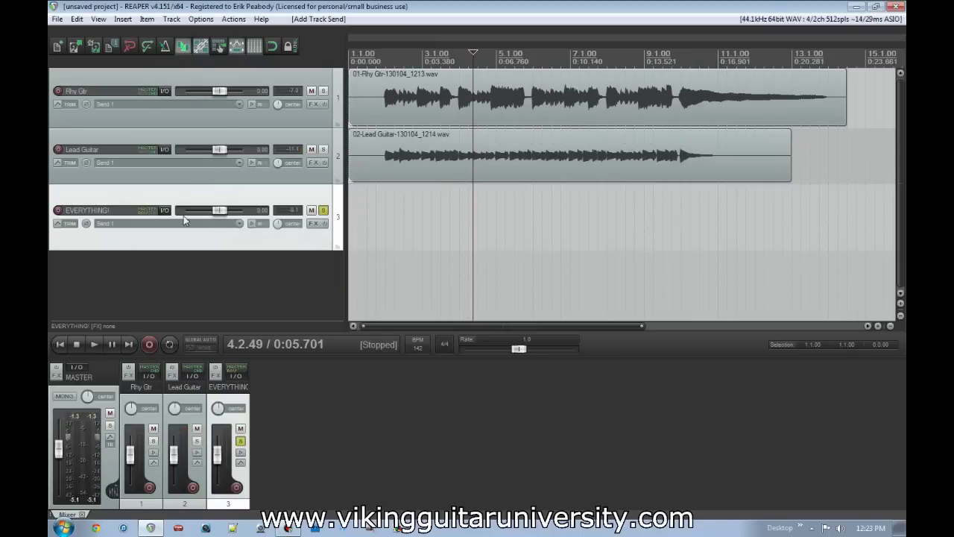
left_click(164, 211)
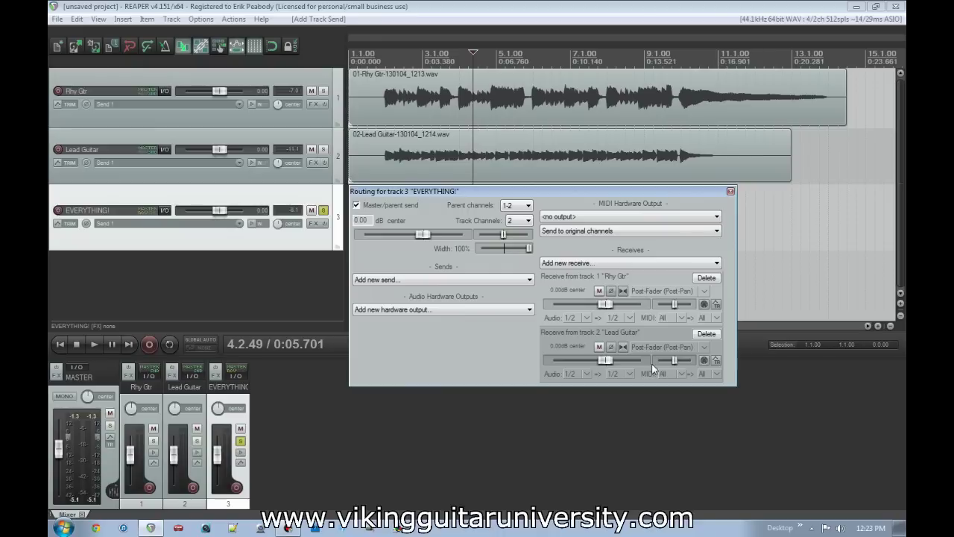
left_click(732, 192)
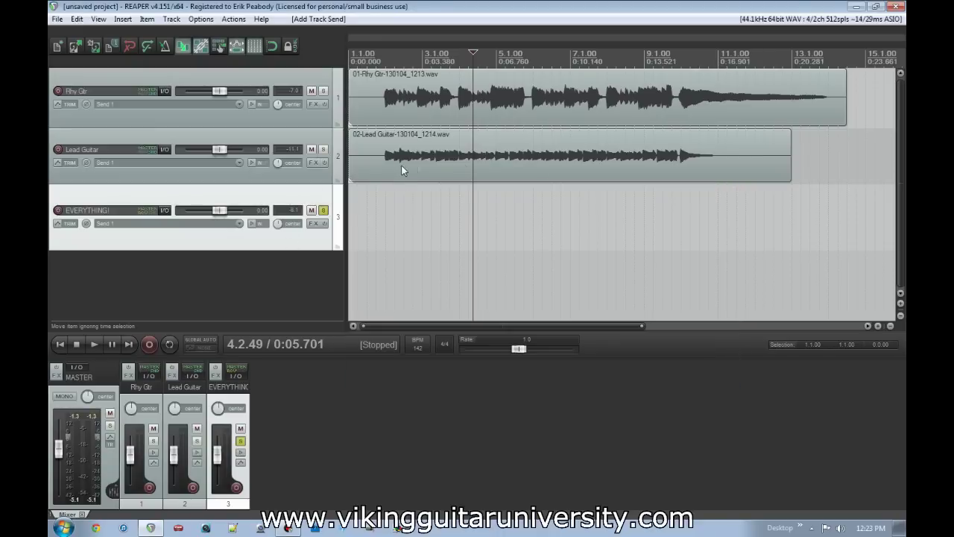
Step: Mute EVERYTHING!, toggle its solo off and on, and unmute it during playback to hear both guitars through it
left_click(311, 211)
left_click(323, 210)
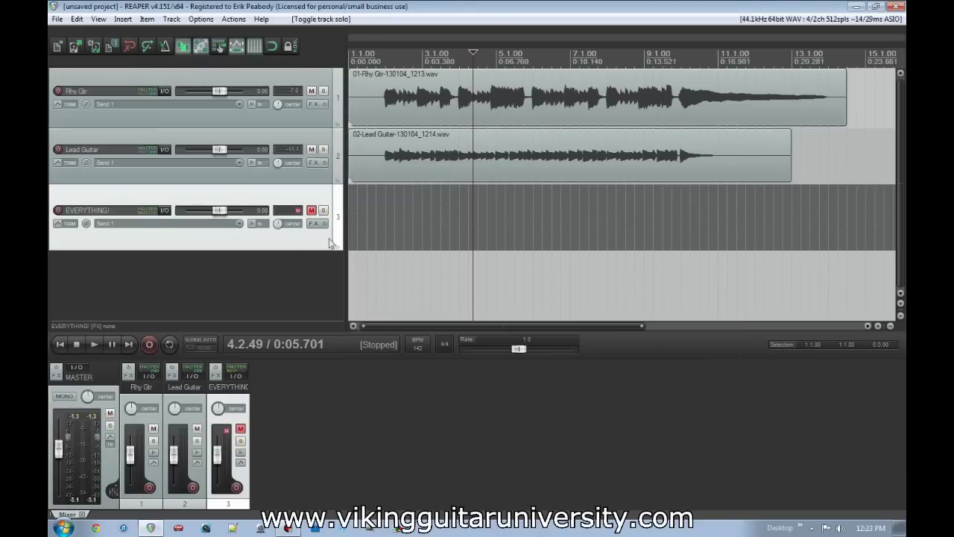
left_click(323, 211)
key("space")
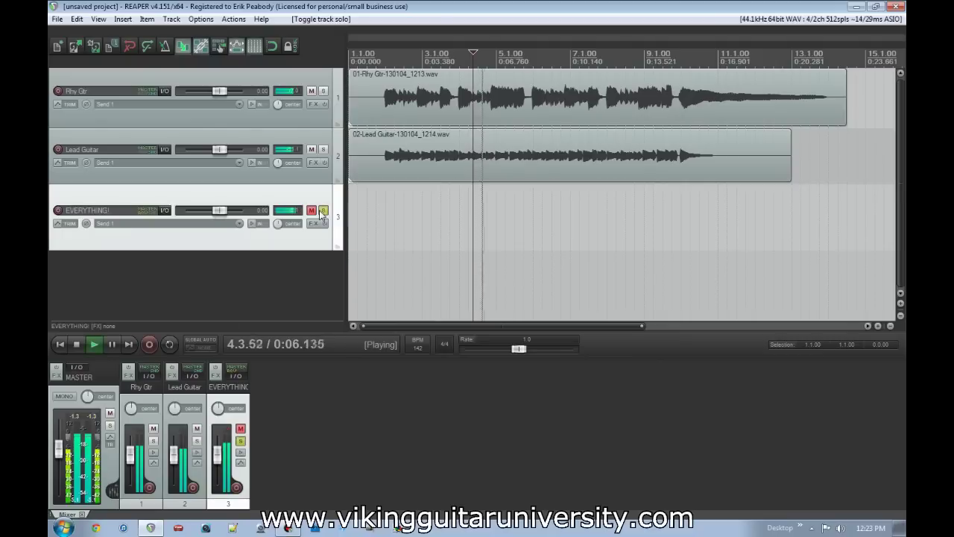
left_click(310, 210)
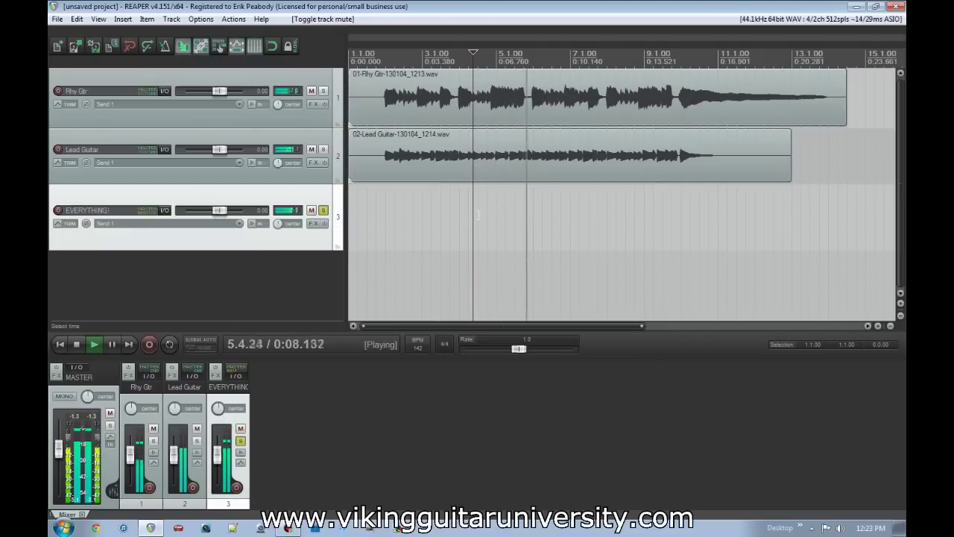
Step: Turn off the solo on EVERYTHING!, compare playback before and after, and return the edit cursor to just before the guitars begin
key("space")
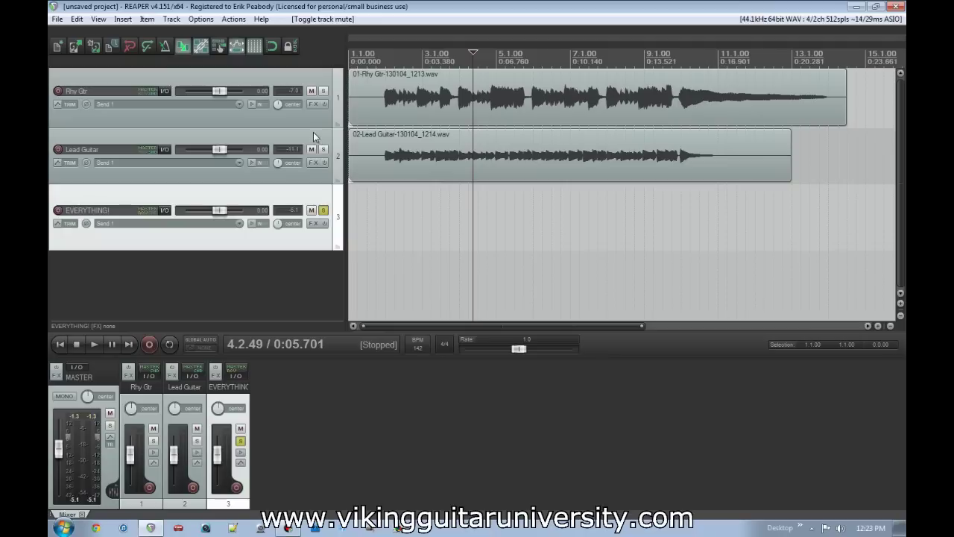
key("space")
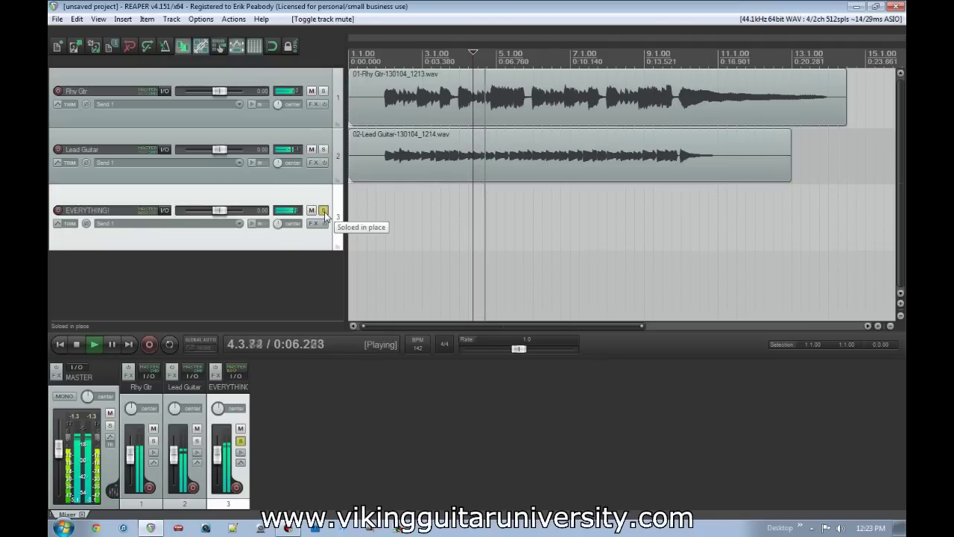
key("space")
left_click(323, 210)
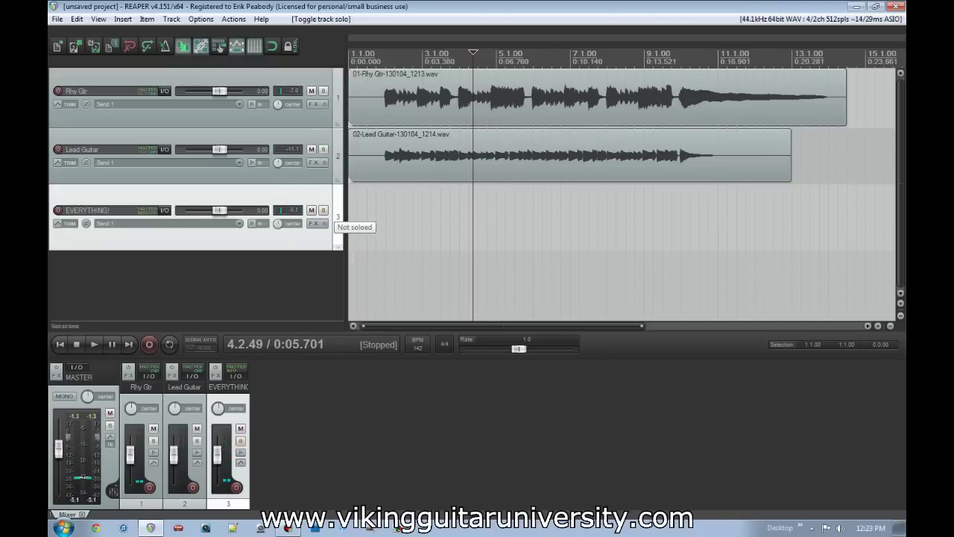
key("space")
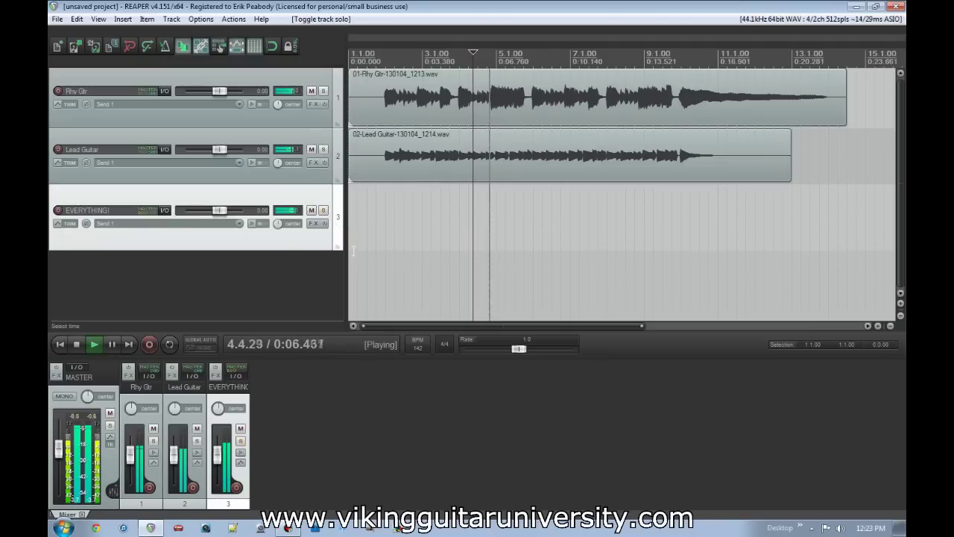
key("space")
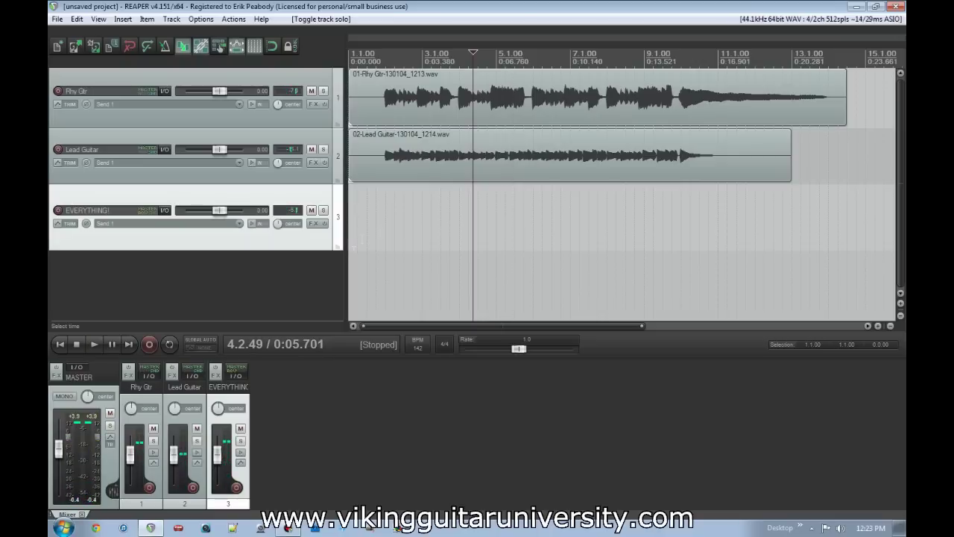
left_click(378, 215)
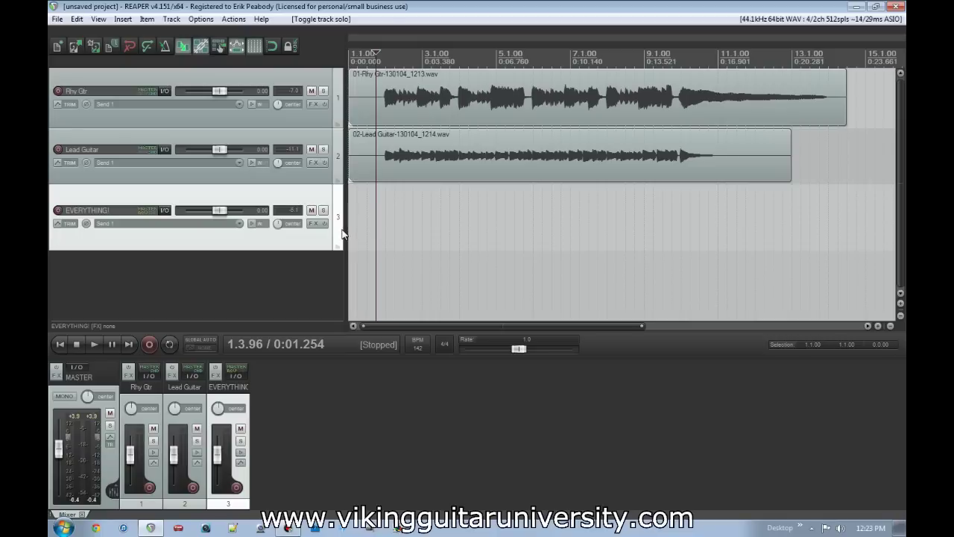
Step: Add a new track above Rhy Gtr and make it a folder containing Rhy Gtr and Lead Guitar, with Lead Guitar as its last track
double_click(277, 292)
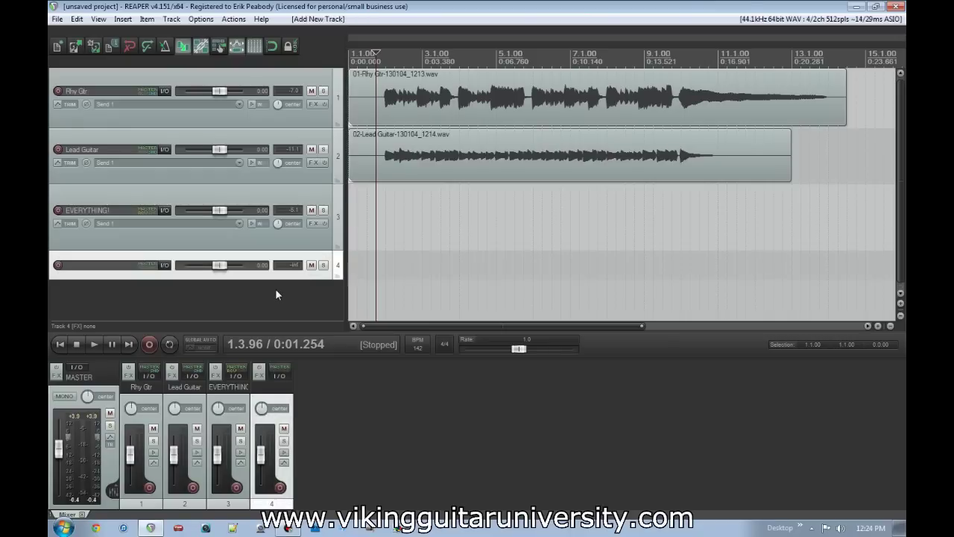
left_click_drag(266, 265, 256, 90)
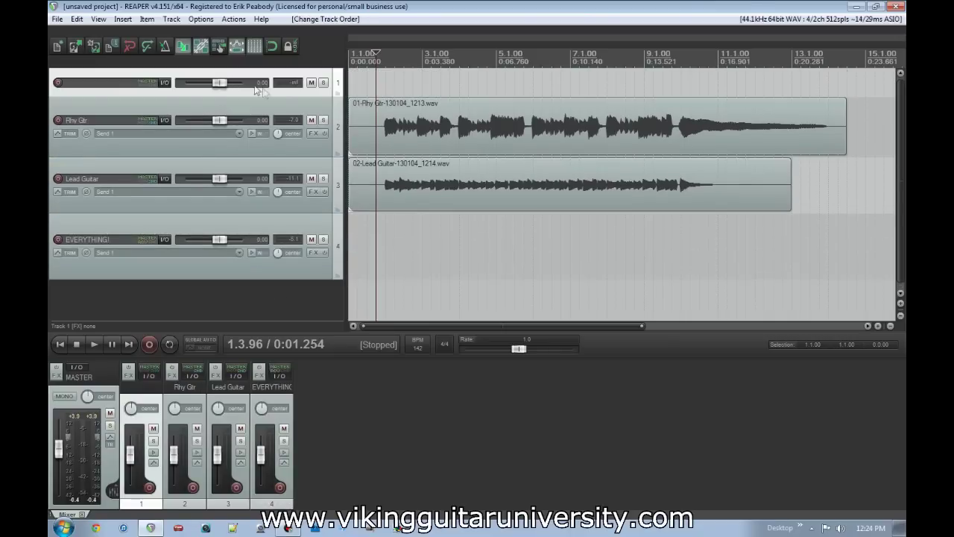
left_click(338, 94)
left_click(337, 211)
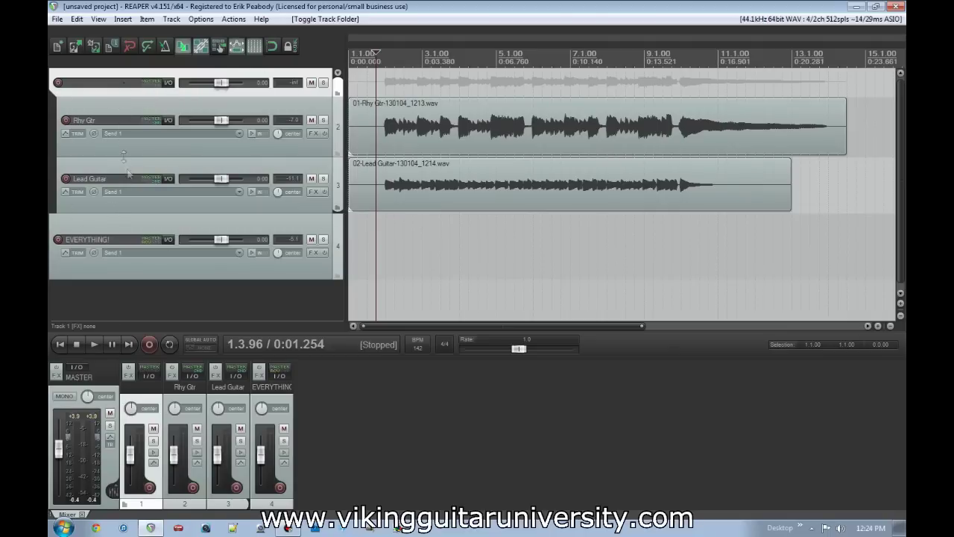
Step: Mute EVERYTHING! and add the Classic Chorus plug-in to the folder track
left_click(312, 239)
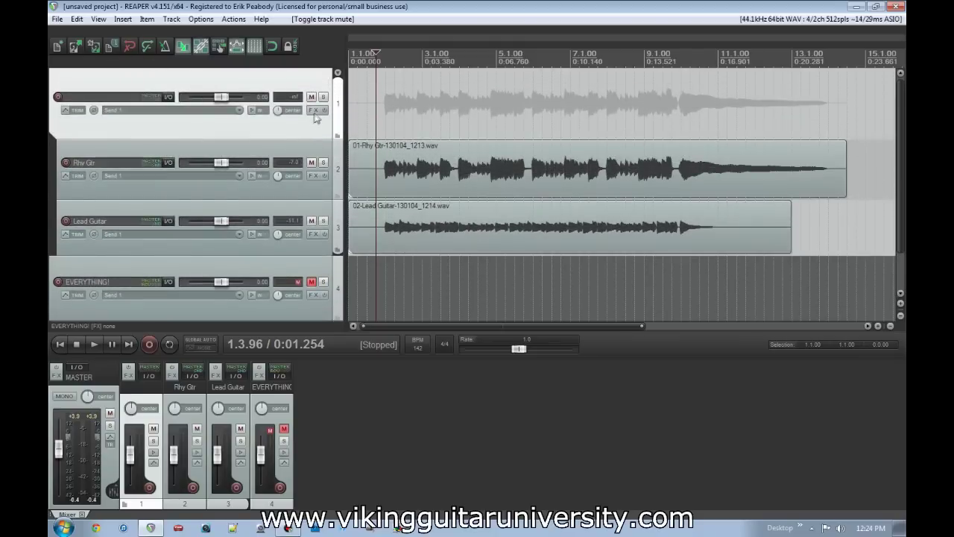
left_click(314, 124)
left_click(466, 233)
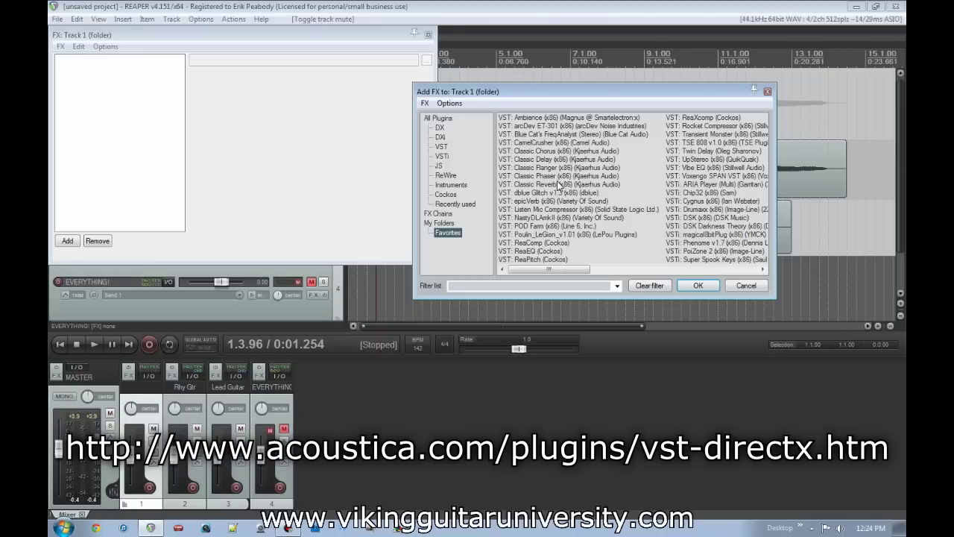
double_click(559, 151)
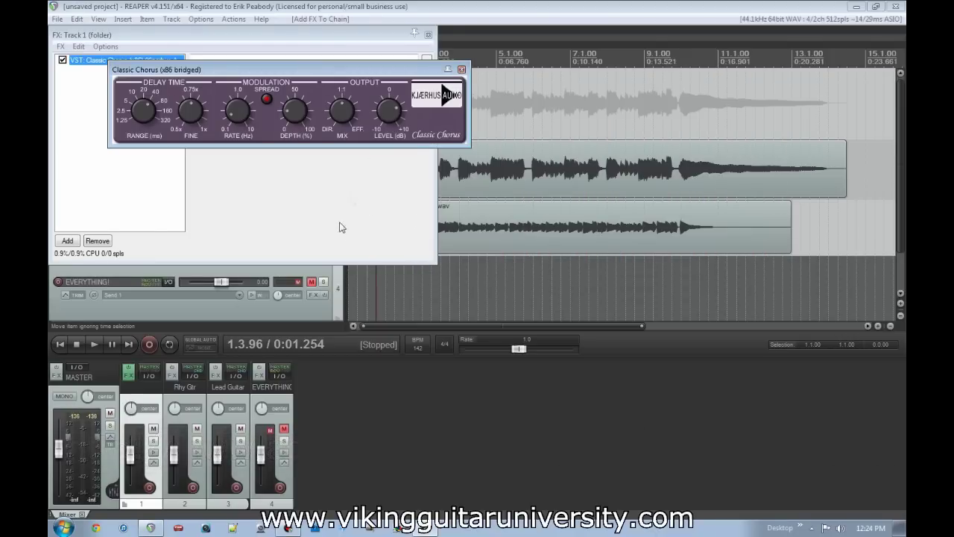
Step: Delete the EVERYTHING! track and close the folder track's chorus and effects windows
left_click(176, 277)
key("Delete")
key("Return")
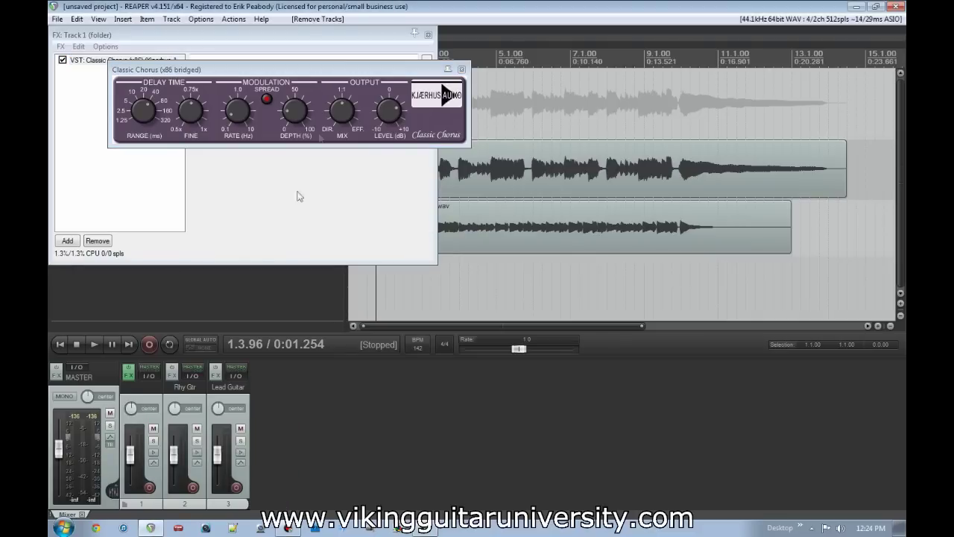
left_click(462, 69)
left_click(427, 35)
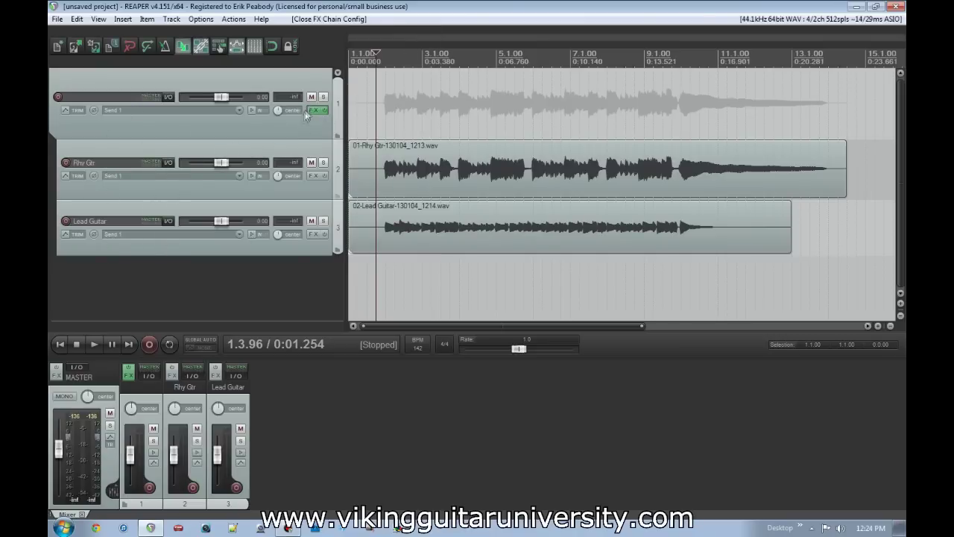
Step: Play both guitars through the folder's Classic Chorus and adjust its mix to about 0.74:1.3 during playback
key("space")
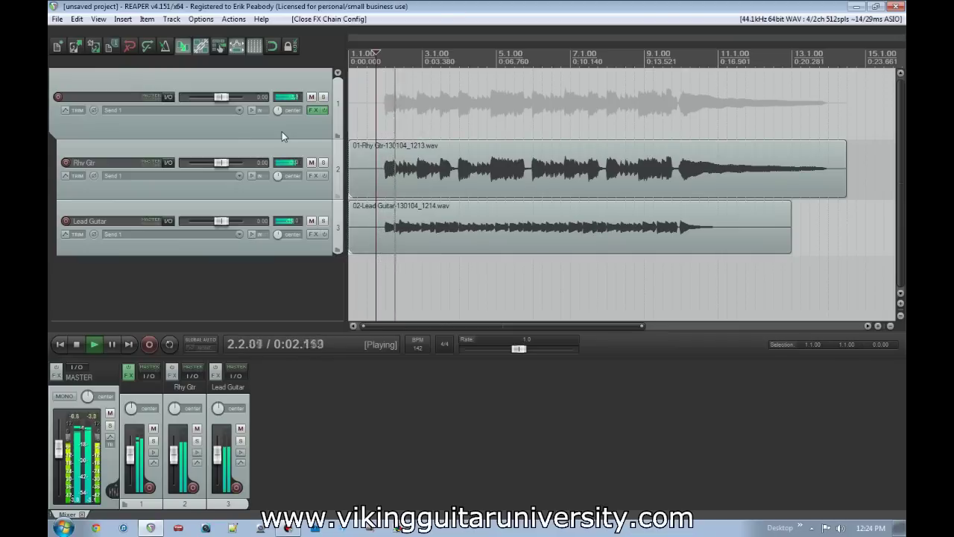
left_click(315, 111)
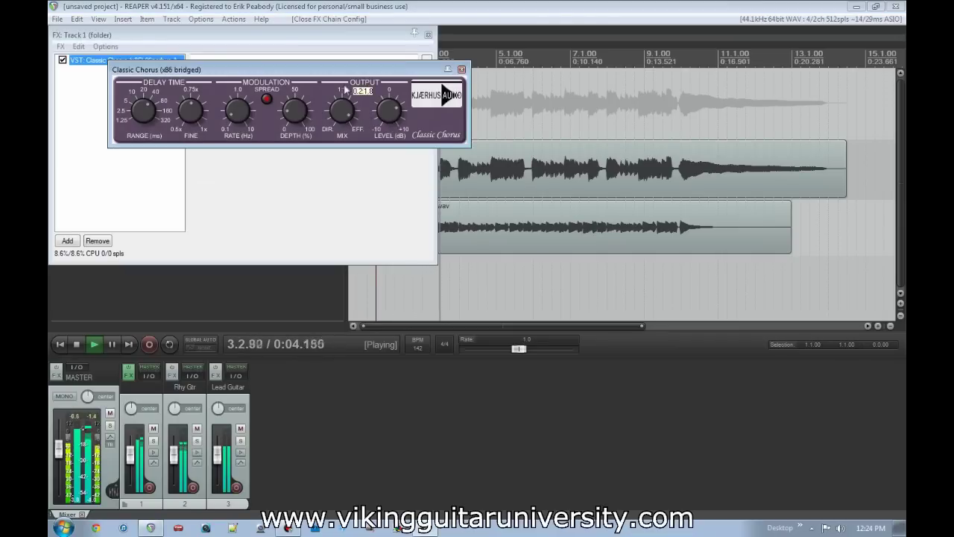
left_click_drag(345, 95, 345, 88)
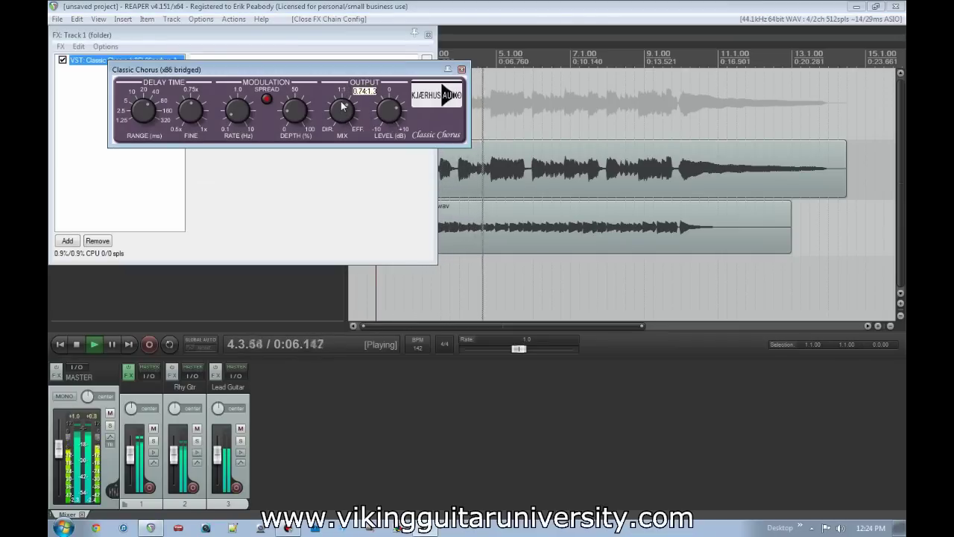
left_click(462, 69)
left_click(428, 34)
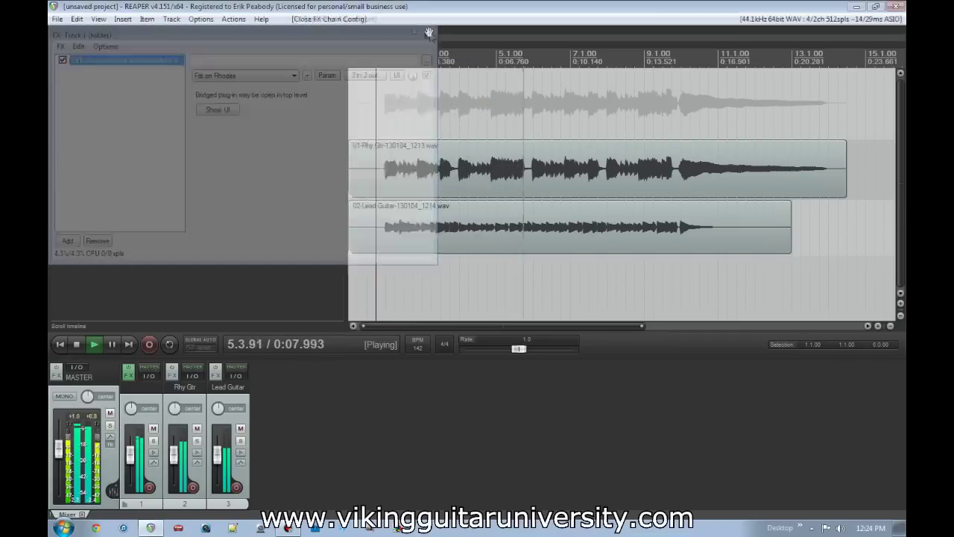
key("space")
Step: Toggle the folder track's effects bypass during playback to compare the guitars with and without chorus
left_click(323, 110)
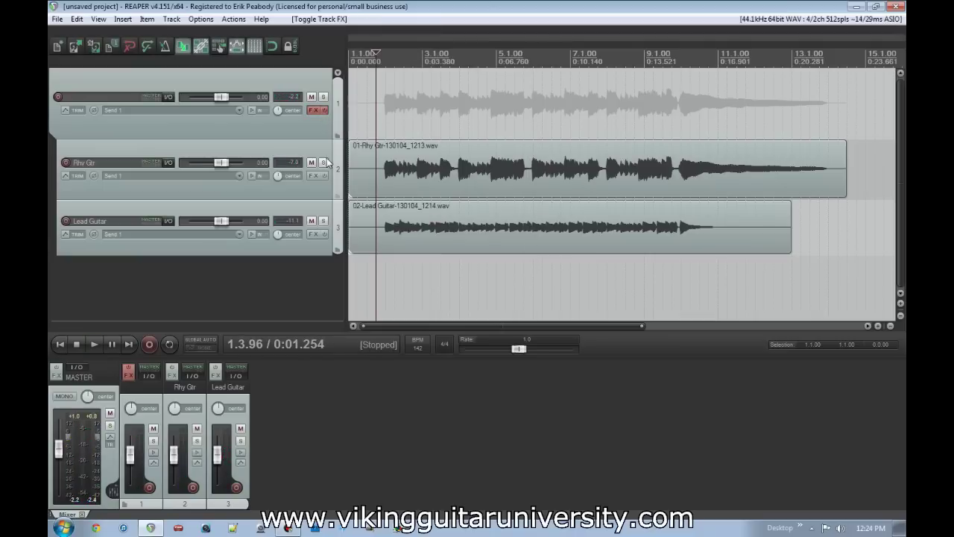
key("space")
left_click(325, 112)
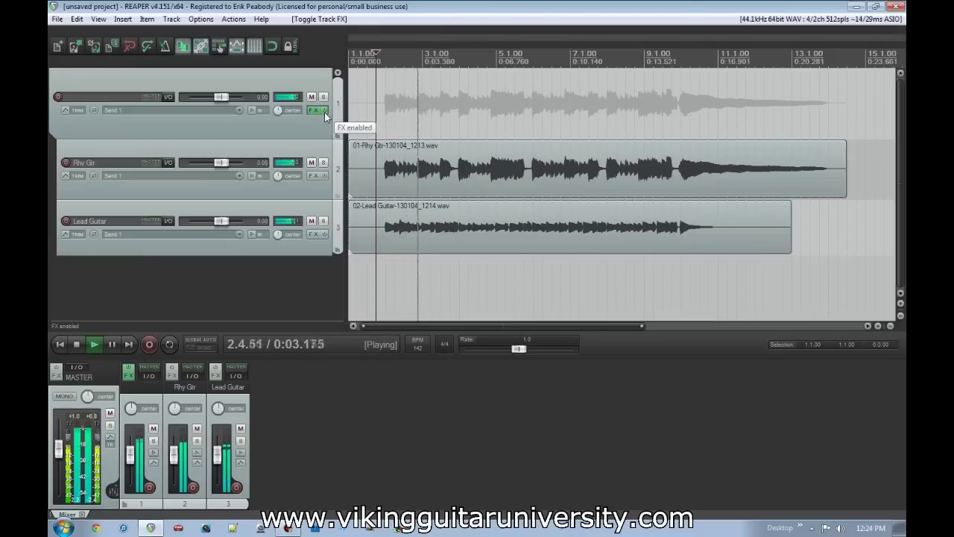
left_click(324, 112)
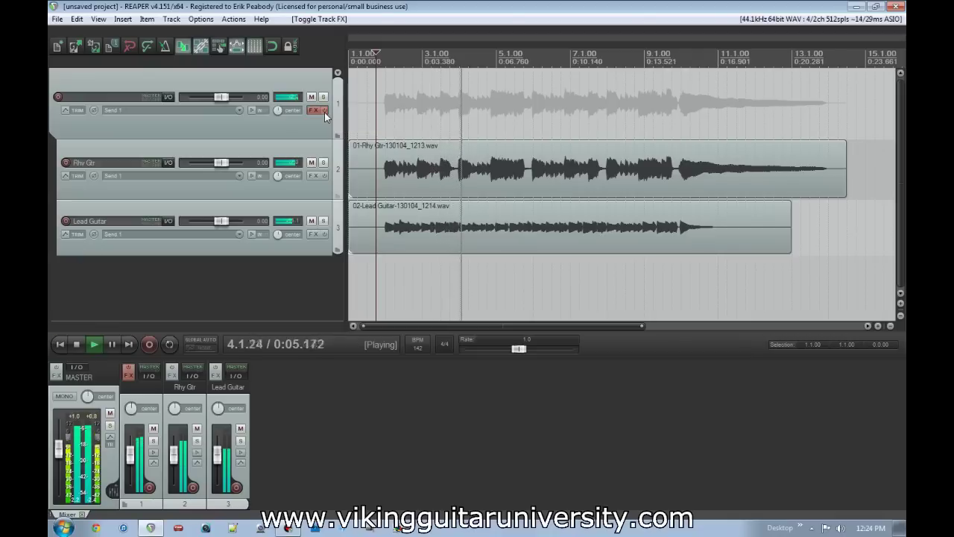
key("space")
Step: Replace Classic Chorus with the Classic Delay plug-in in the folder track's effects chain
left_click(321, 110)
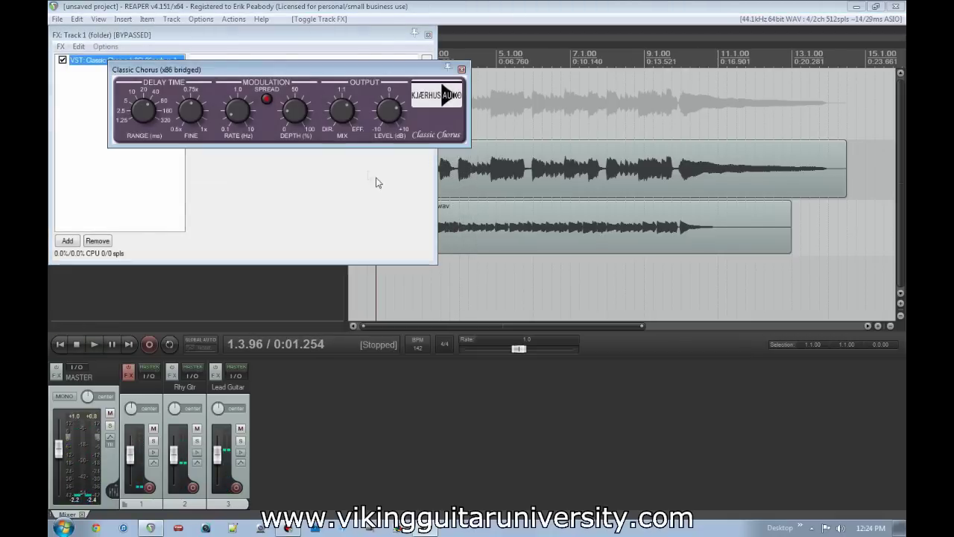
left_click(462, 69)
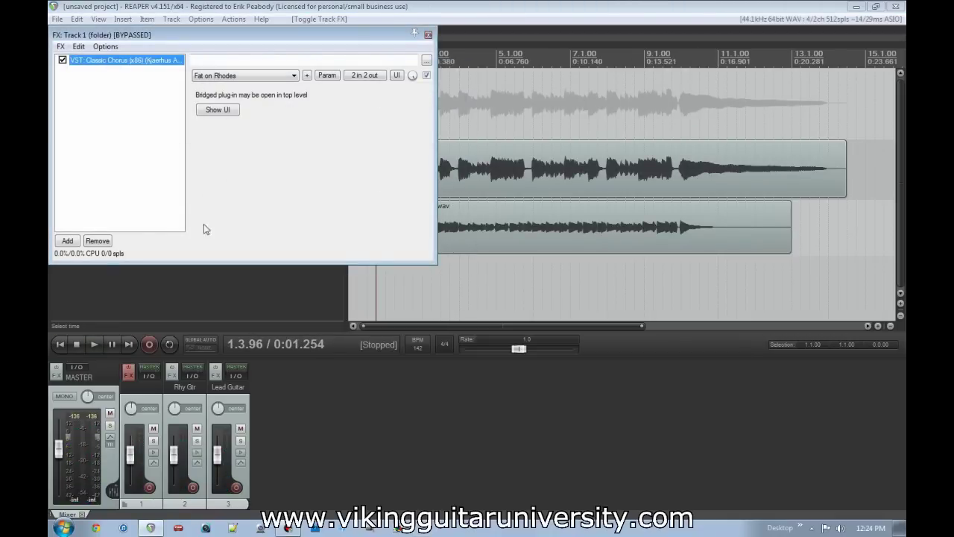
left_click(97, 241)
left_click(67, 241)
left_click(548, 159)
double_click(548, 160)
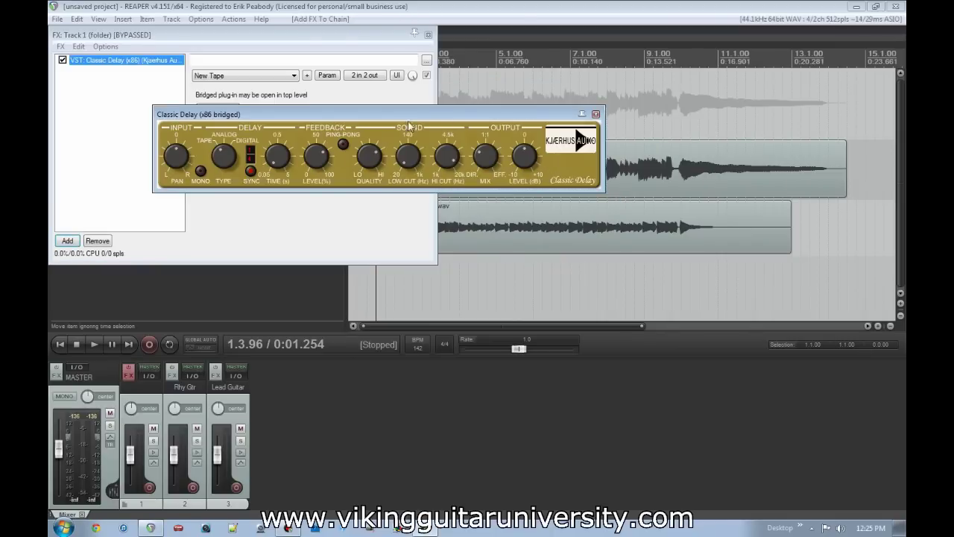
Step: Turn the Classic Delay's mix down towards the direct signal and close its effects windows
left_click_drag(483, 154, 472, 165)
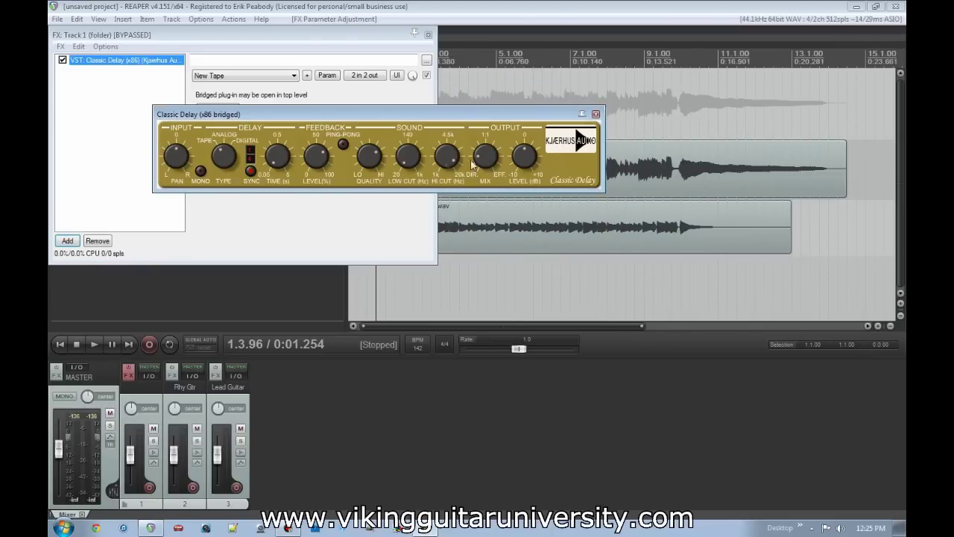
left_click(595, 114)
left_click(428, 35)
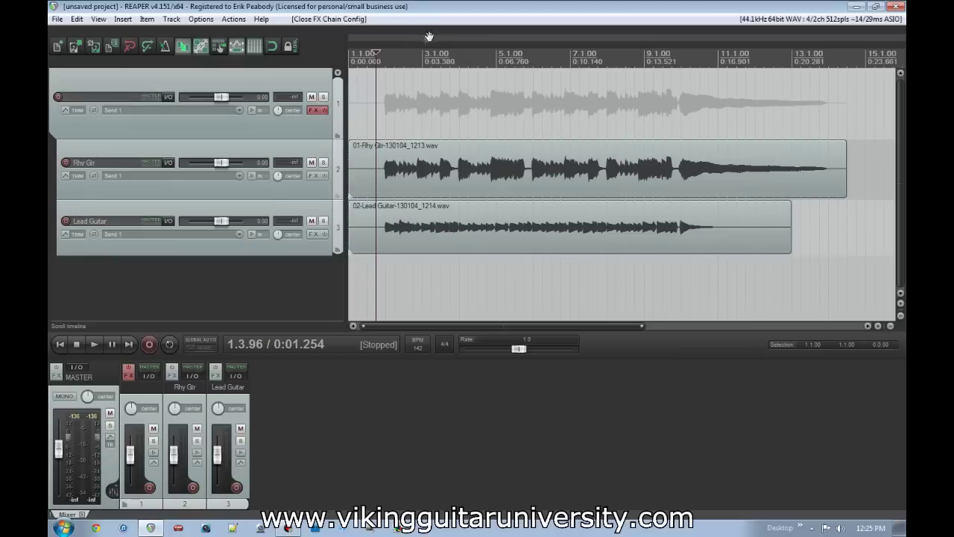
Step: Enable the folder track's effects, play both guitars through Classic Delay, and review the plug-in's settings
left_click(327, 111)
key("space")
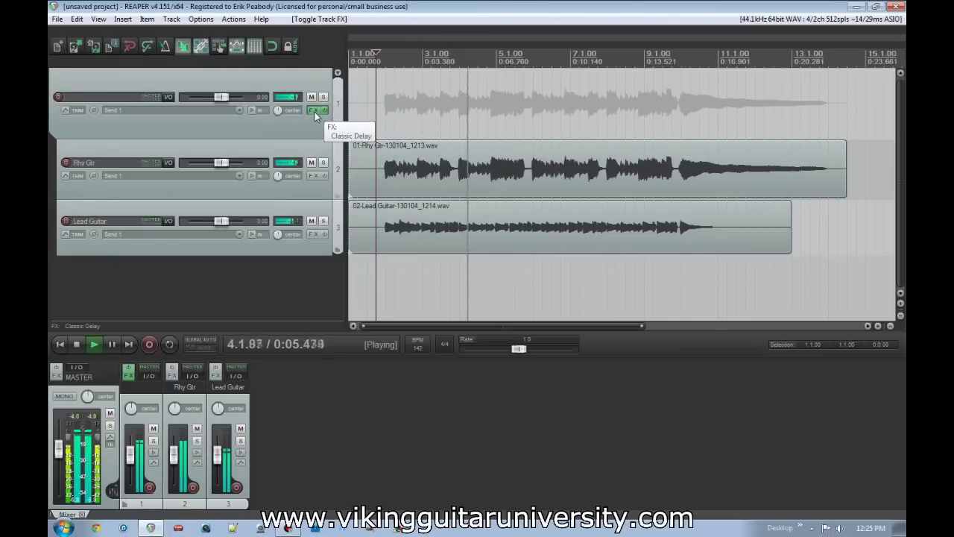
left_click(314, 111)
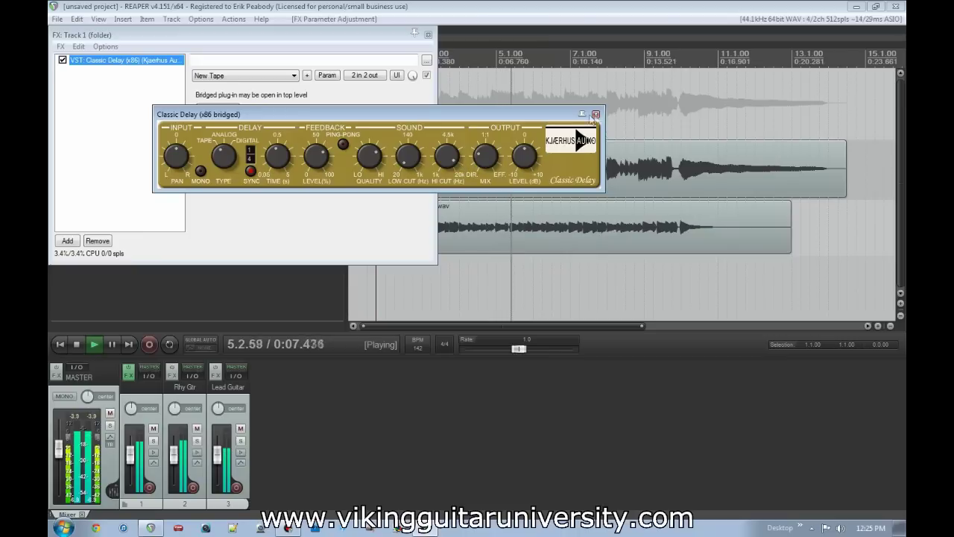
left_click(595, 114)
left_click(428, 35)
key("space")
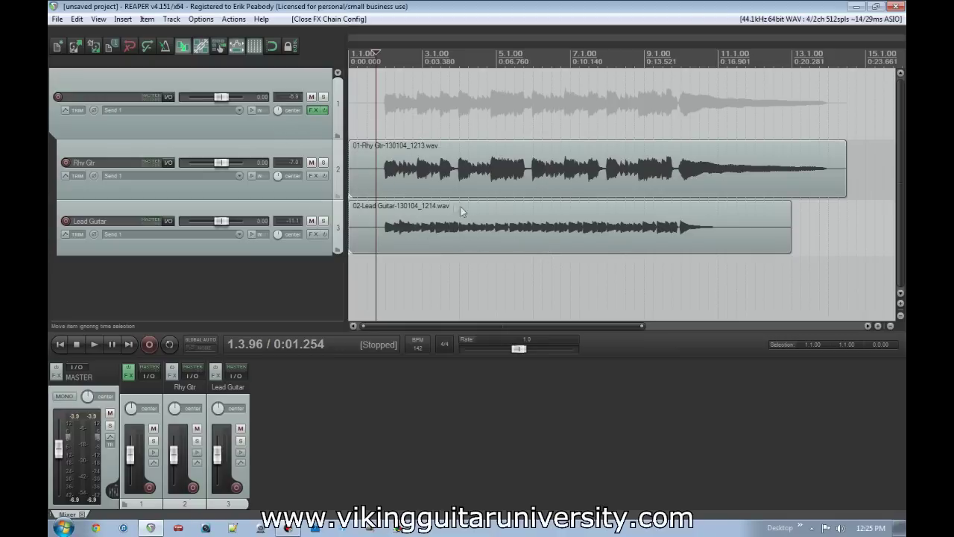
left_click(318, 111)
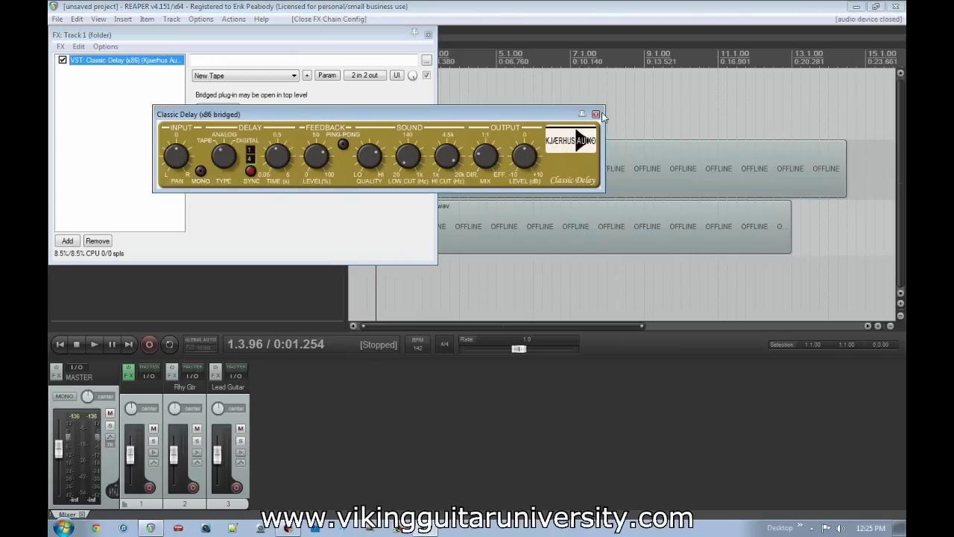
left_click(428, 35)
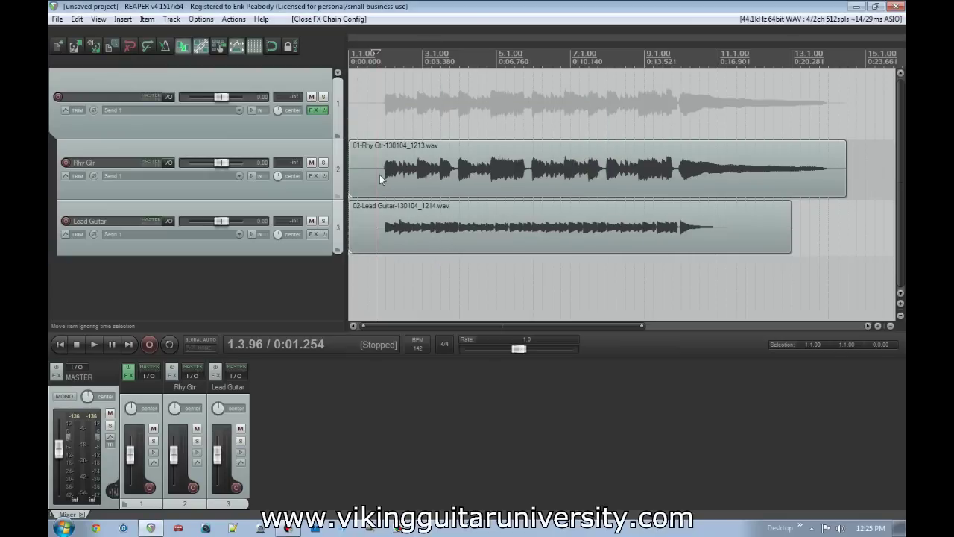
Step: Select the Rhy Gtr item and the Lead Guitar item in turn, bypass the folder track's effects, and place the edit cursor mid-song
left_click(414, 174)
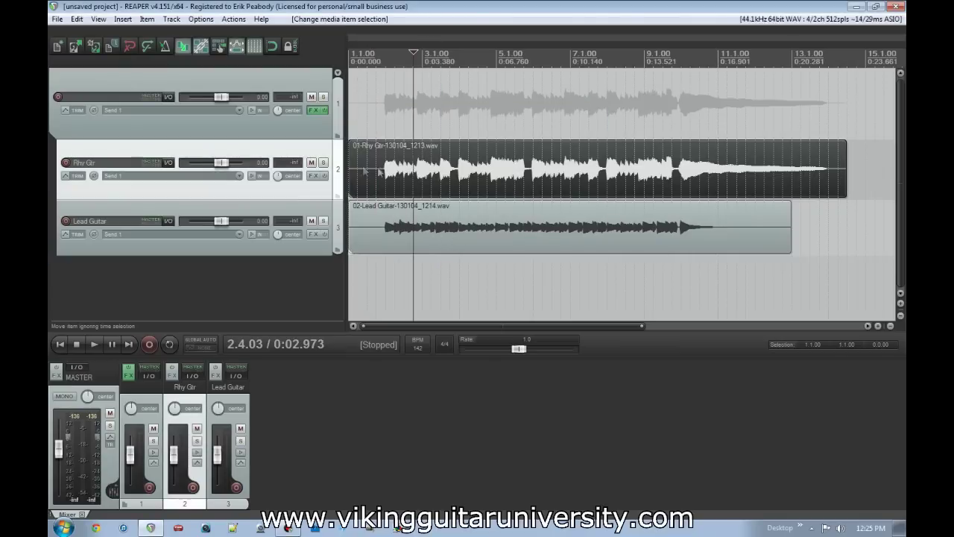
left_click(305, 211)
left_click(443, 227)
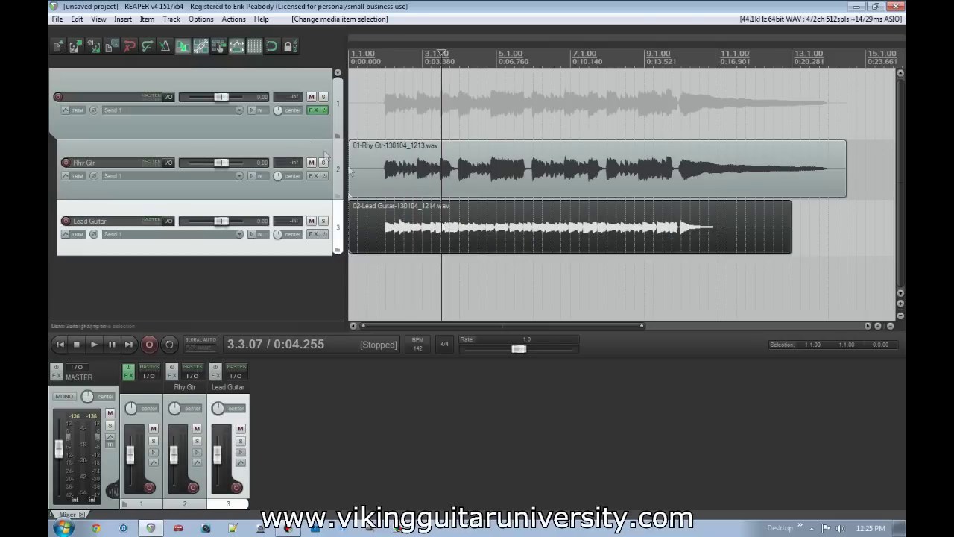
left_click(323, 111)
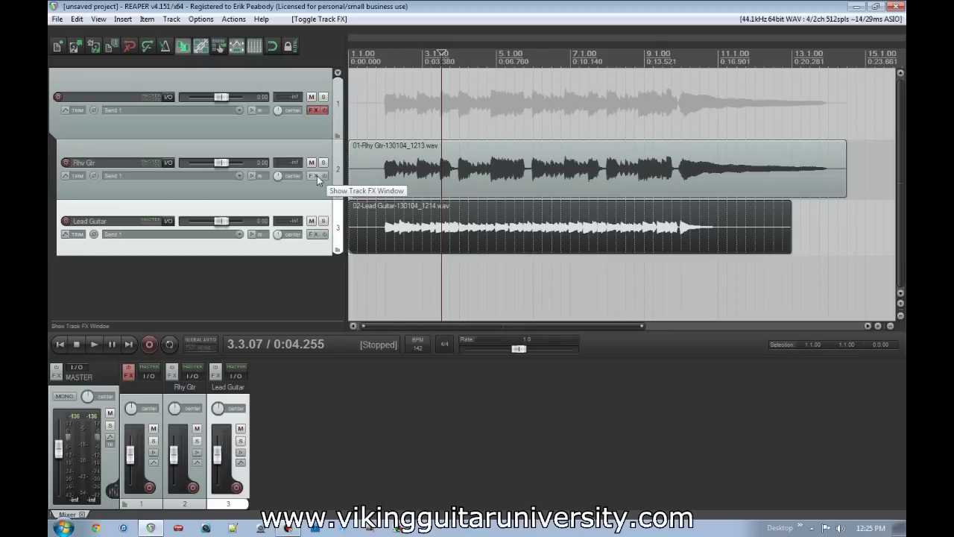
left_click(534, 232)
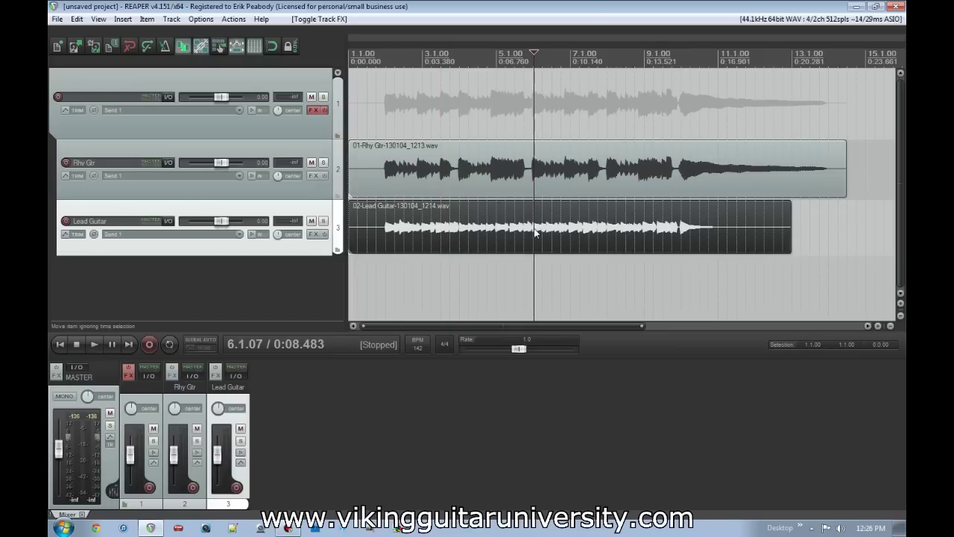
Step: Remove the folder status from the unnamed top track and delete that track, keeping the Rhy Gtr and Lead Guitar tracks
left_click(548, 171)
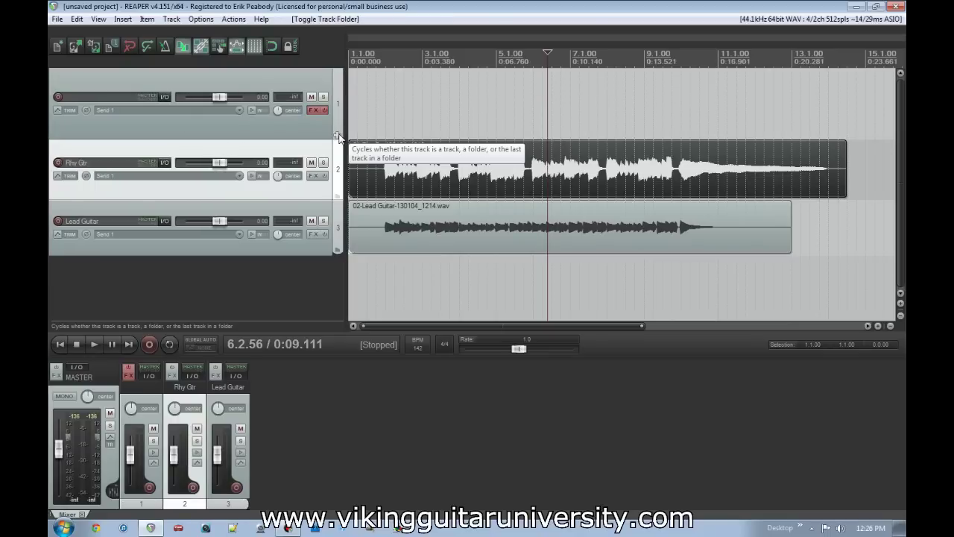
left_click(204, 116)
key("Delete")
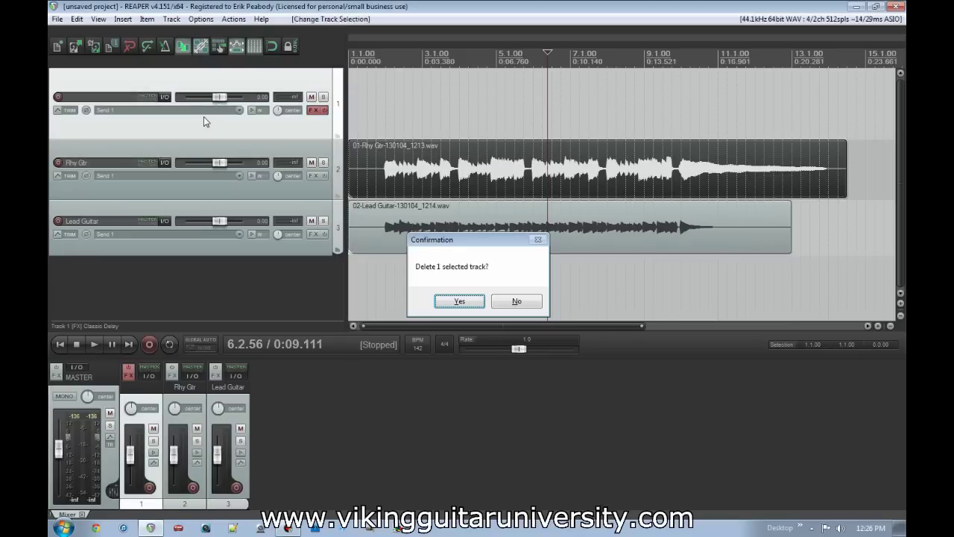
key("Return")
Step: Add a new track below Lead Guitar and name it EVERYTHING!
double_click(190, 236)
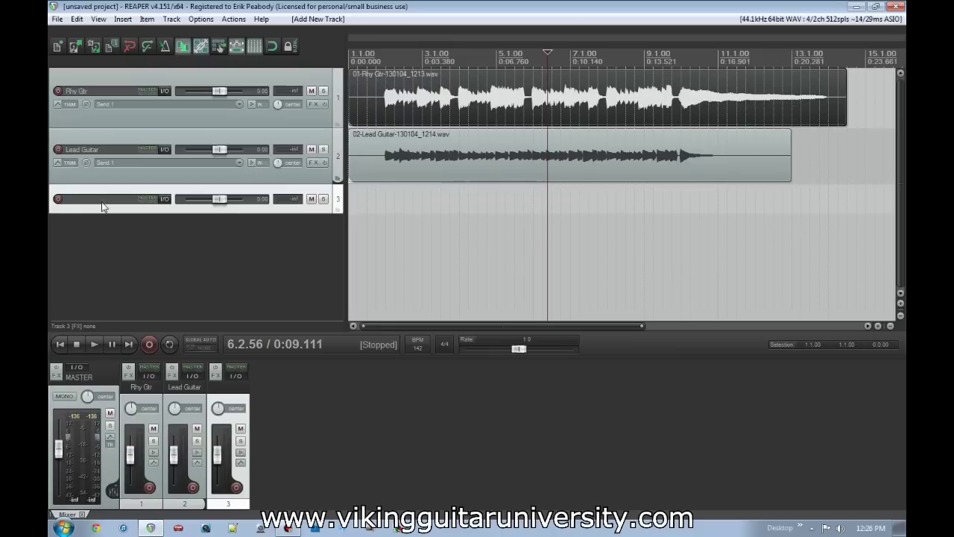
type("EVERYTHING!")
key("Return")
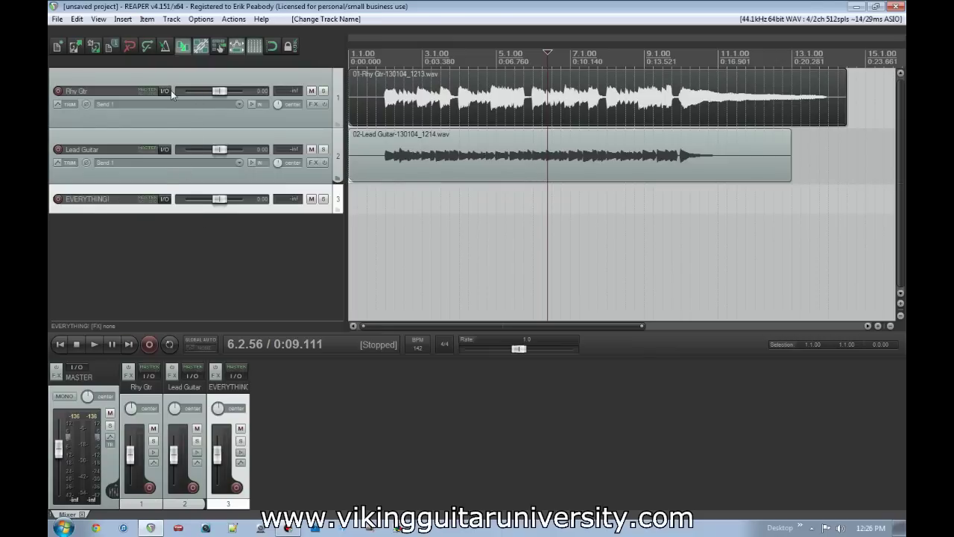
Step: Route sends from Rhy Gtr and Lead Guitar to the EVERYTHING! track, then solo that track and make it taller
left_click_drag(157, 173, 159, 198)
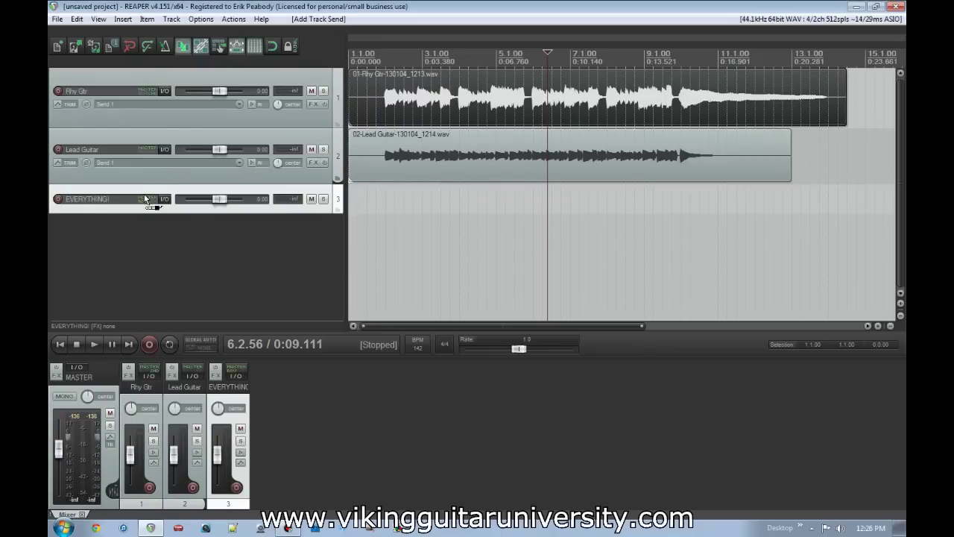
left_click(331, 200)
left_click(322, 200)
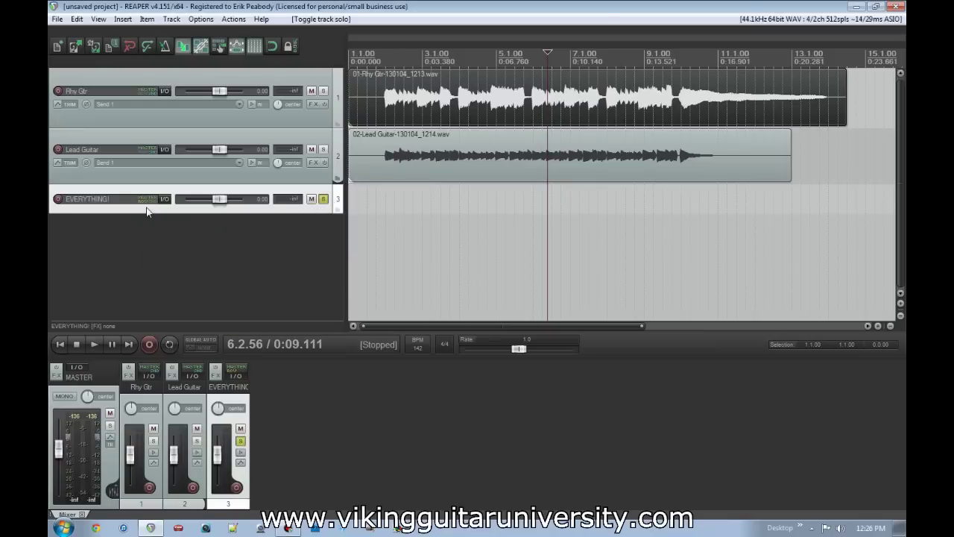
left_click_drag(160, 213, 160, 250)
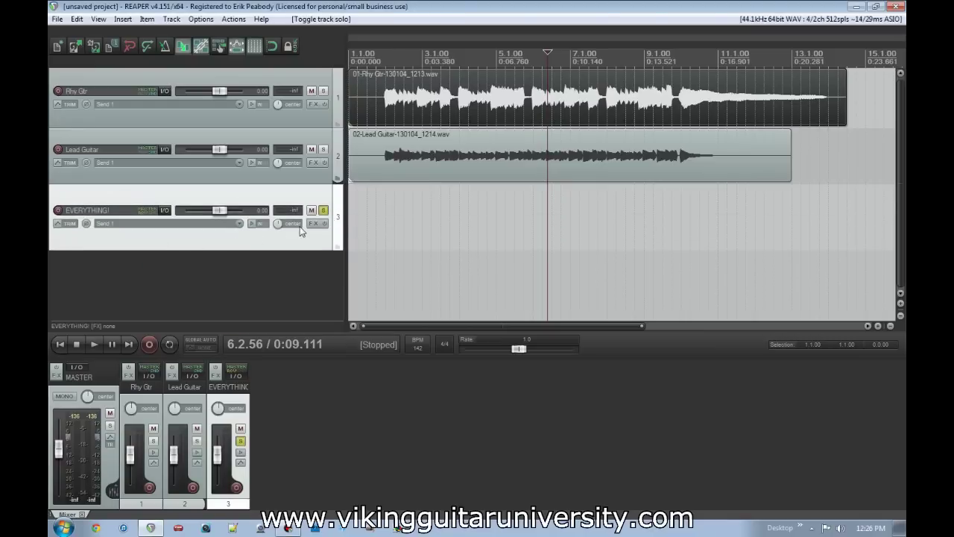
Step: Add the Classic Delay plug-in to the EVERYTHING! track and place its effects chain window below the tracks
left_click(314, 223)
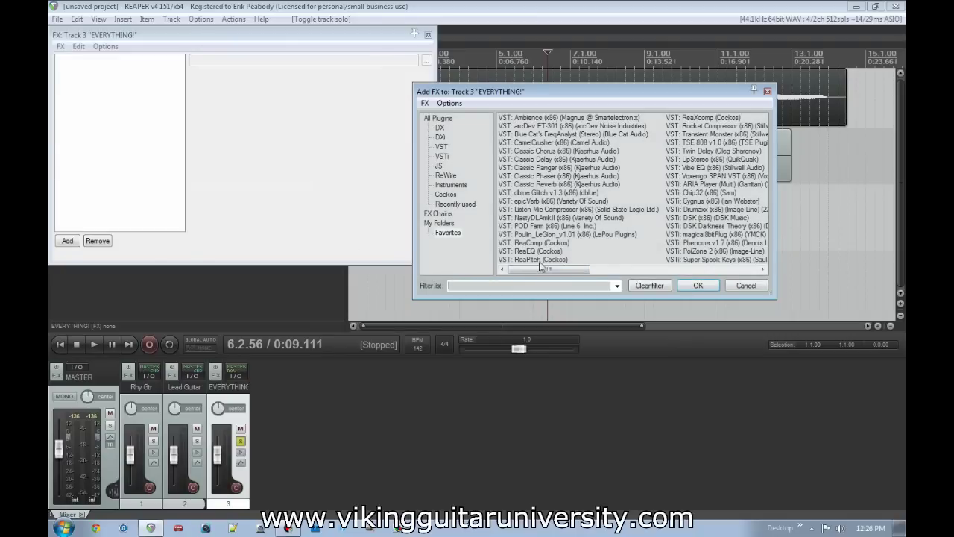
double_click(544, 159)
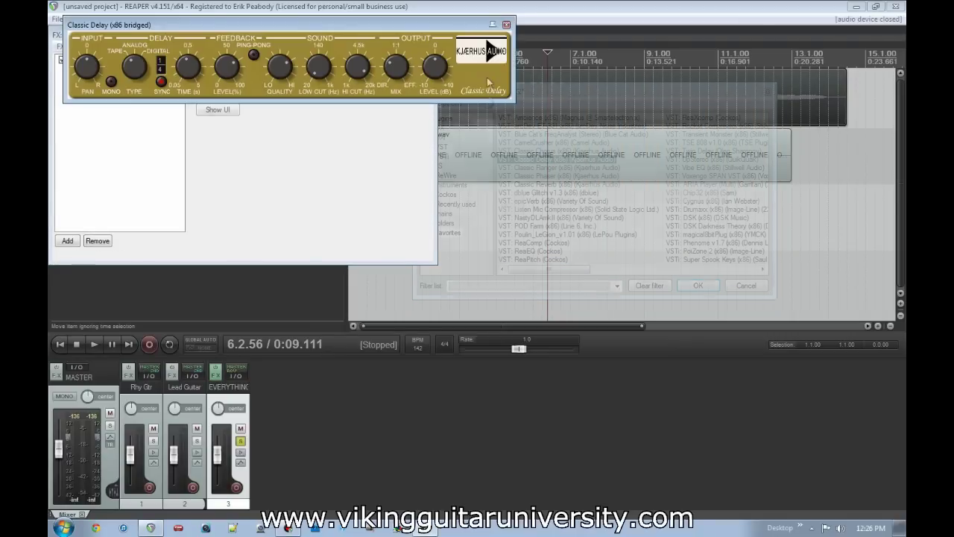
left_click_drag(423, 37, 626, 280)
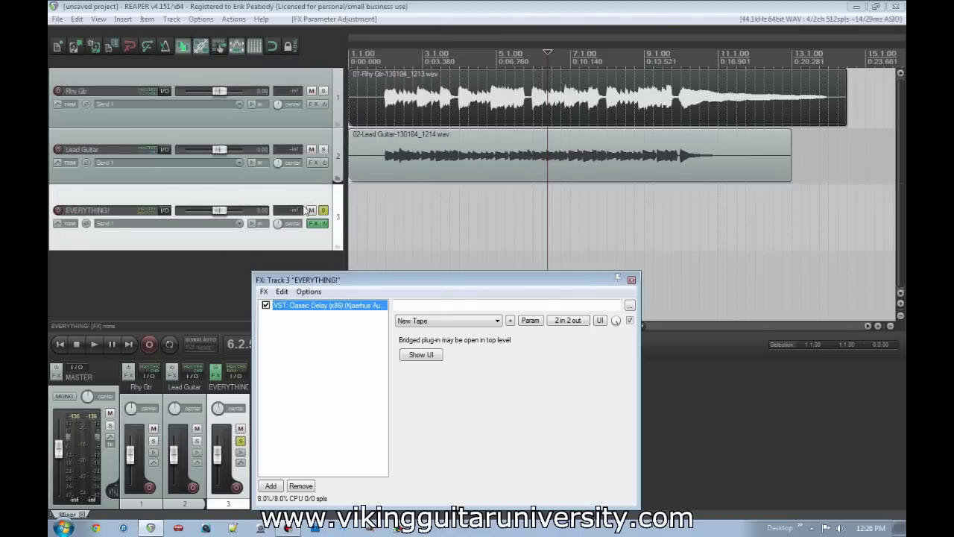
Step: Play the soloed EVERYTHING! track from just before the guitars begin to hear both through the delay
left_click(280, 200)
left_click(379, 210)
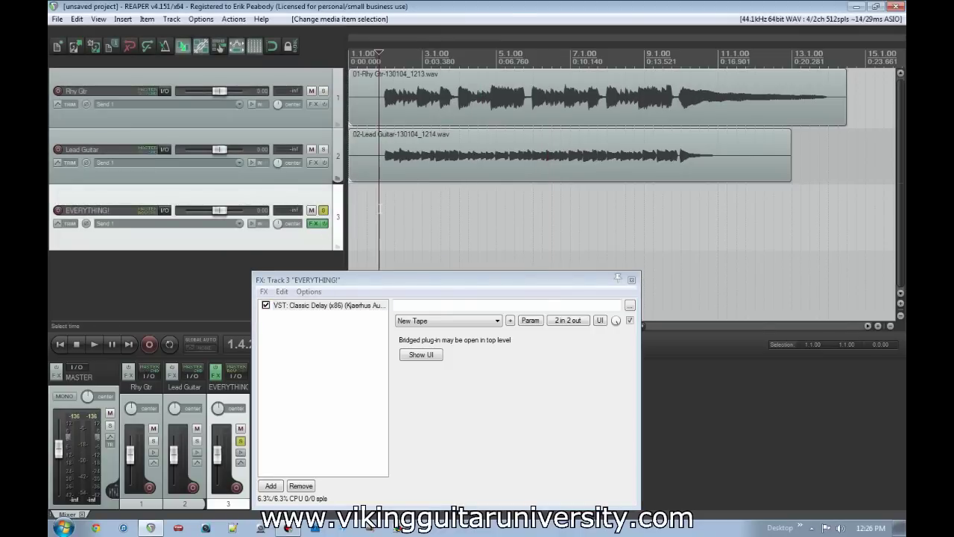
key("space")
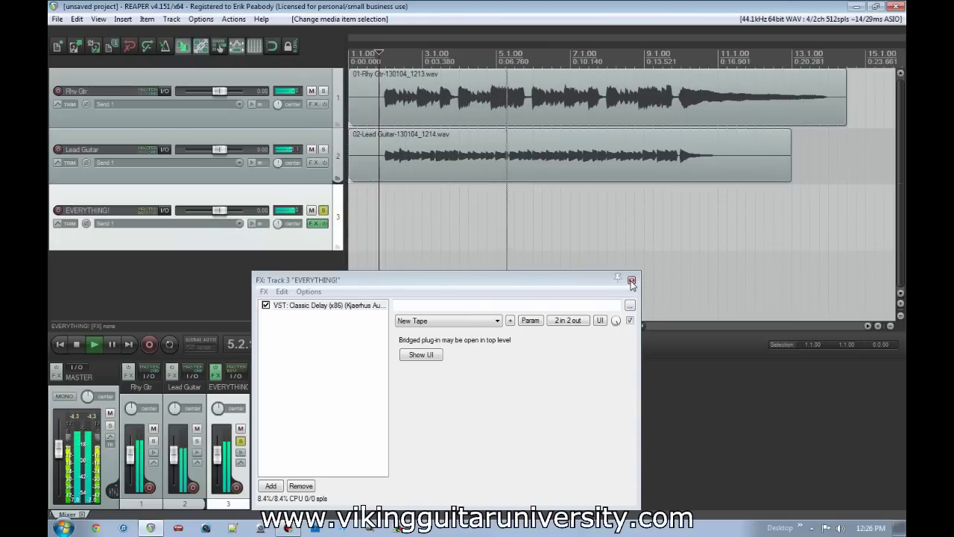
key("space")
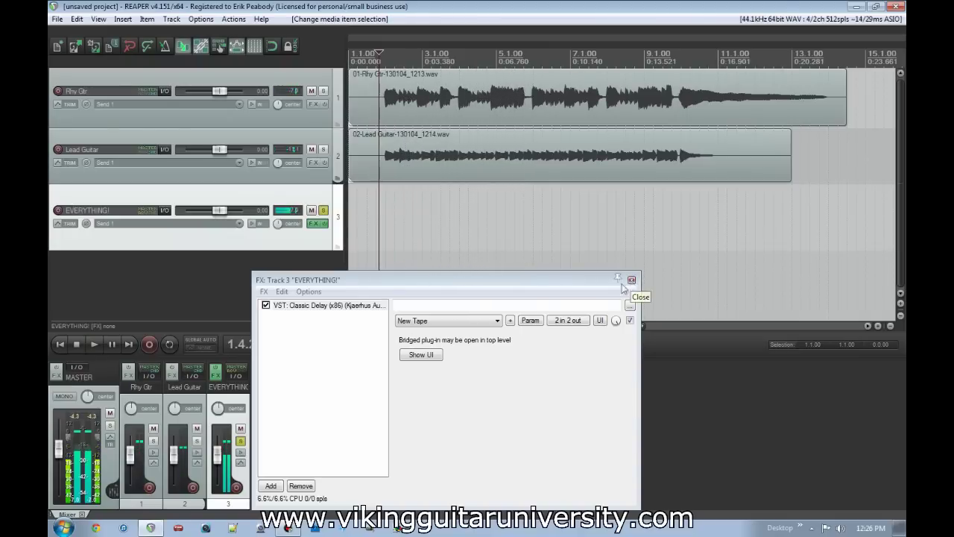
Step: Adjust Classic Delay's settings, replay the soloed EVERYTHING! track, and close its effects windows
left_click(424, 356)
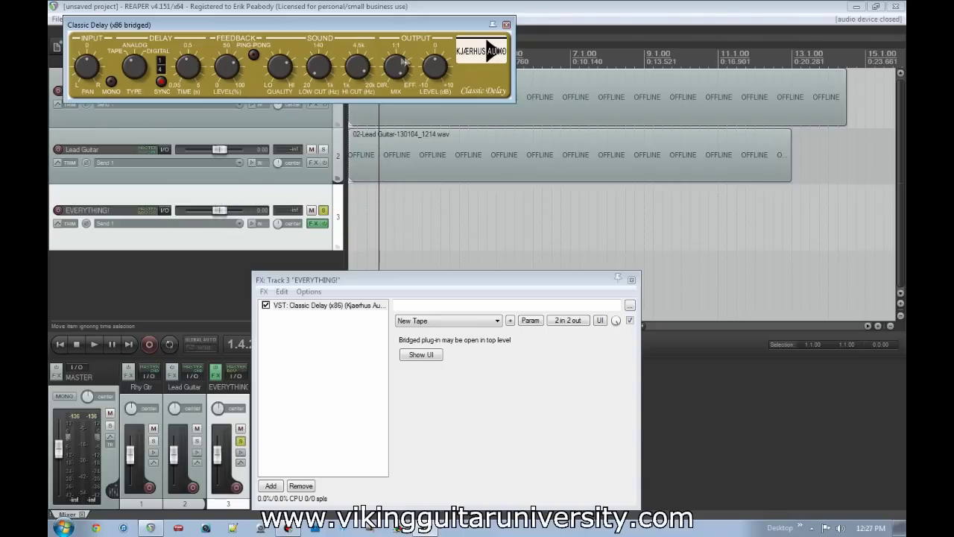
left_click(506, 24)
left_click(378, 211)
key("space")
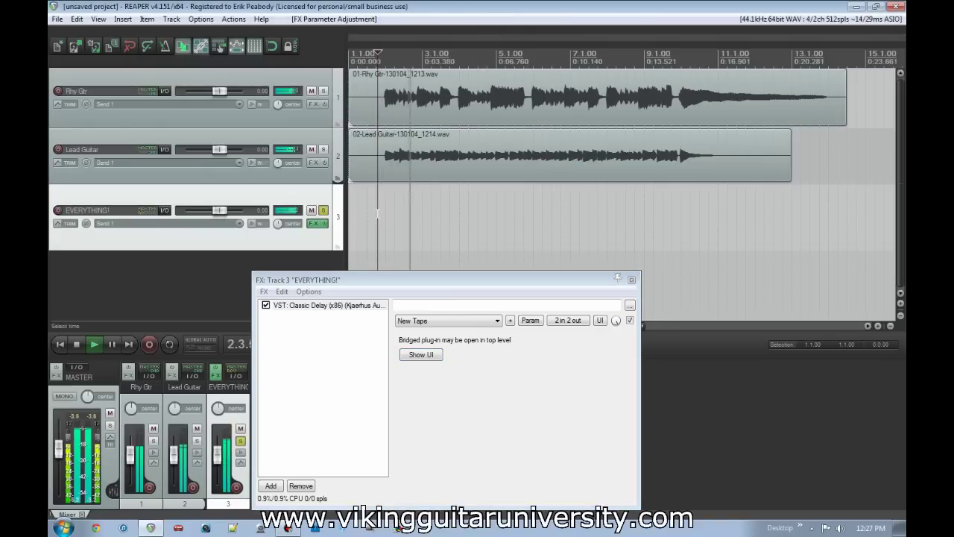
left_click(631, 281)
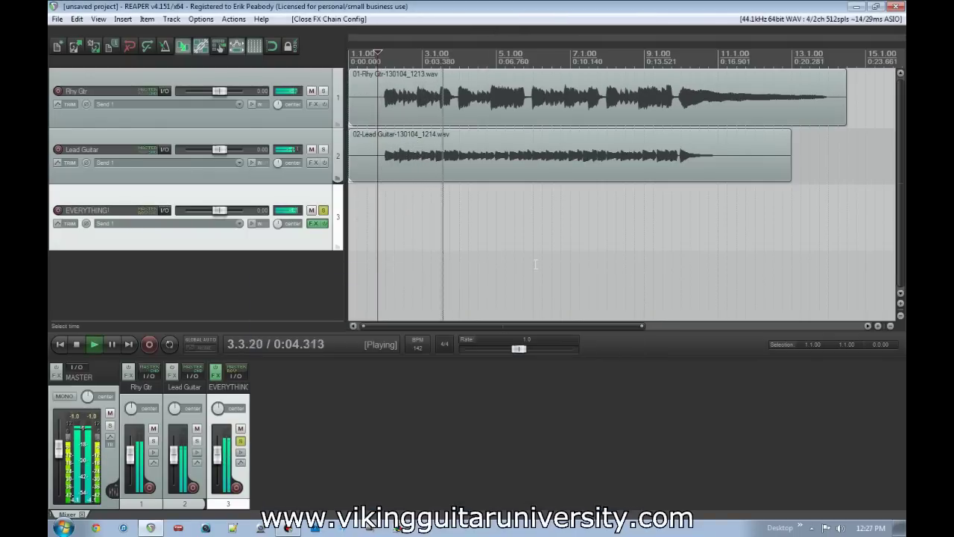
key("space")
Step: Unsolo the EVERYTHING! track, lower its volume to -9.88 dB, and play the guitars with it temporarily muted
left_click(324, 211)
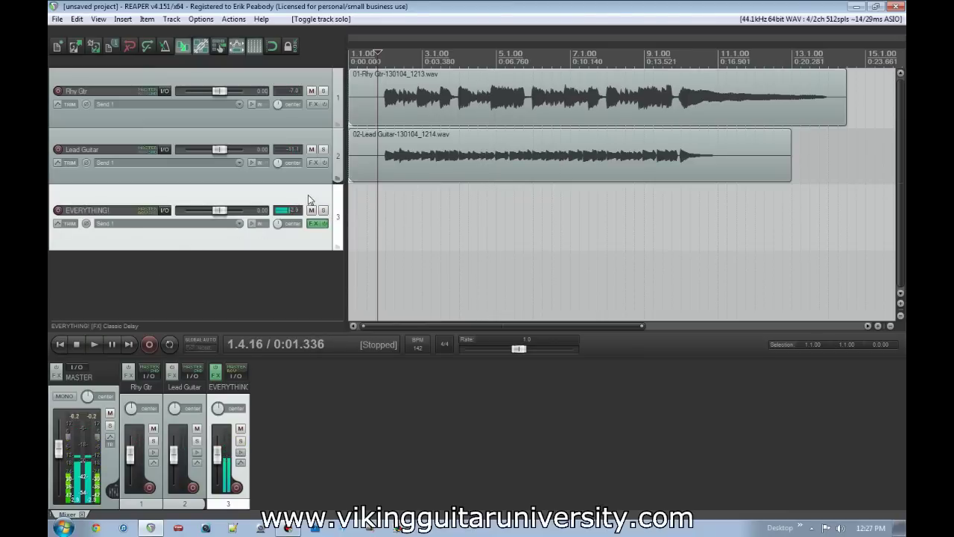
left_click_drag(219, 210, 215, 211)
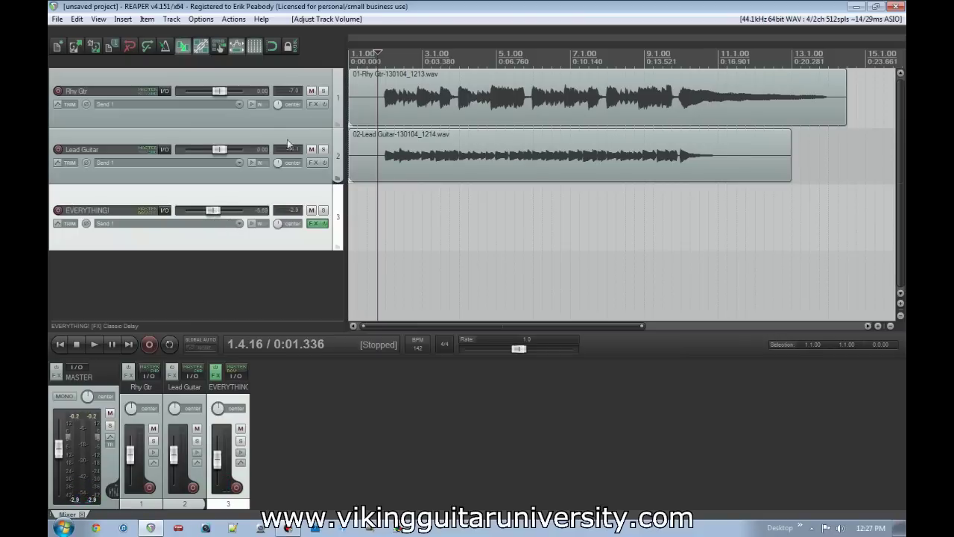
left_click(313, 210)
key("space")
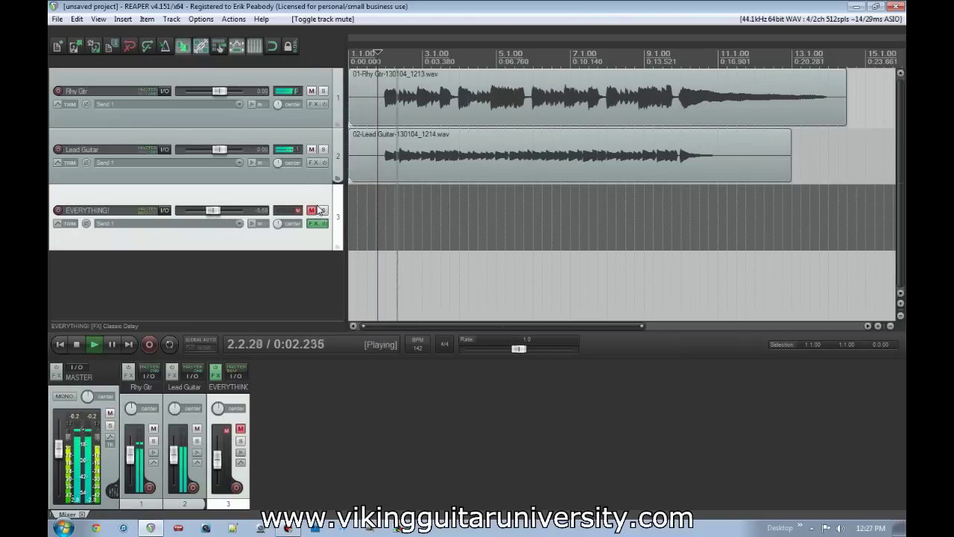
scroll(310, 215, "down", 4)
key("space")
left_click(312, 211)
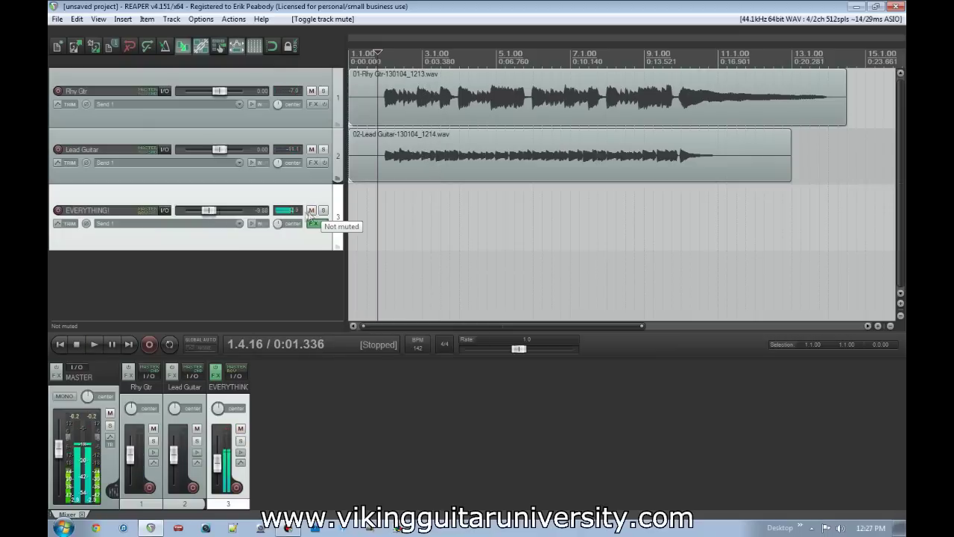
Step: Play the dry guitars blended with the EVERYTHING! track, briefly soloing that track to compare
key("space")
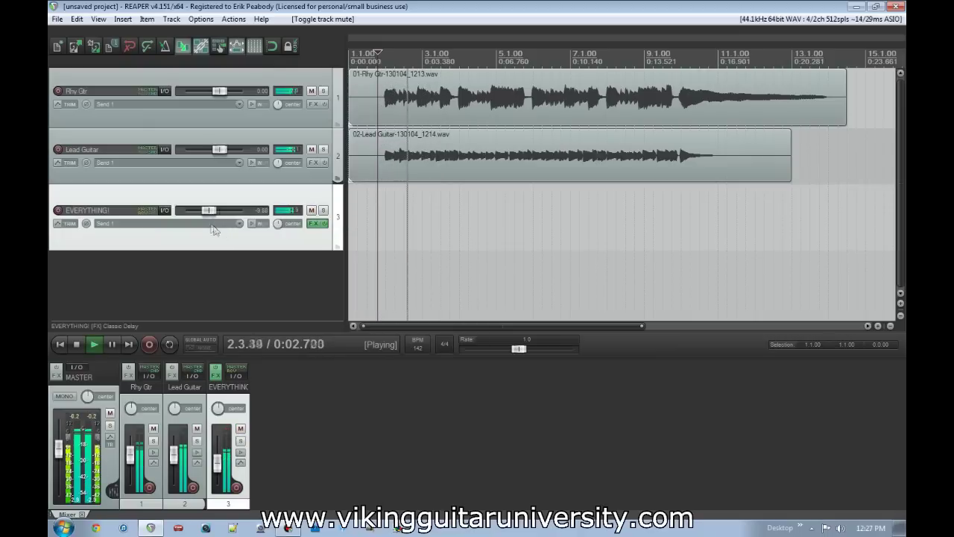
left_click(323, 211)
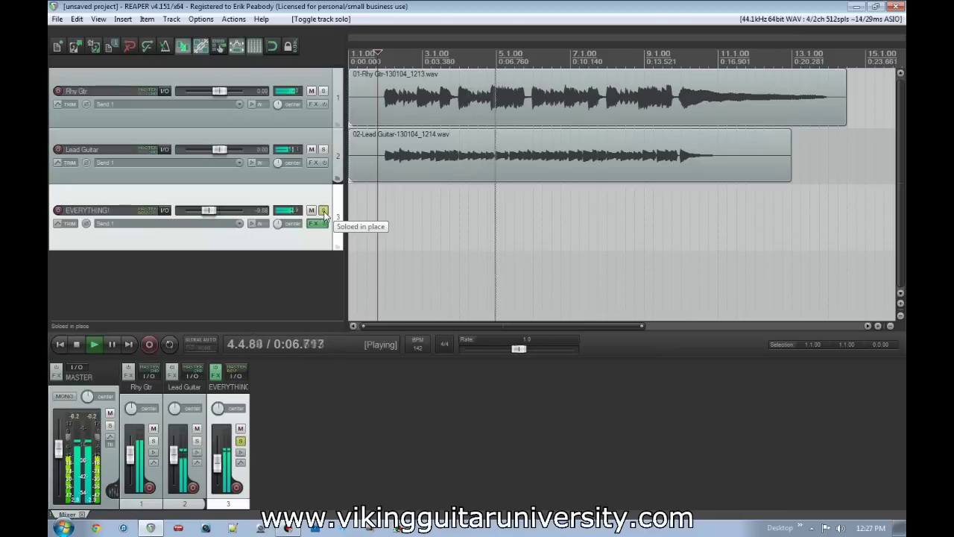
left_click(324, 212)
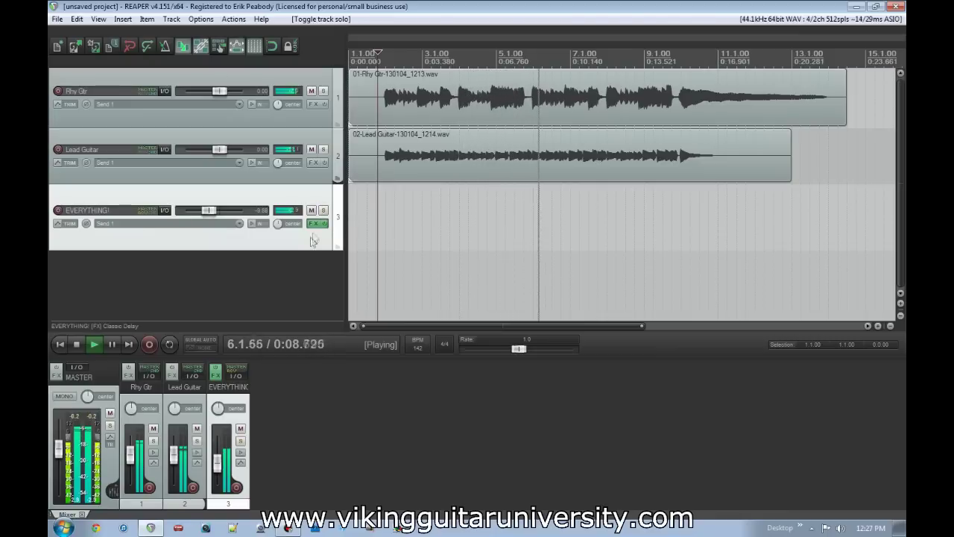
key("space")
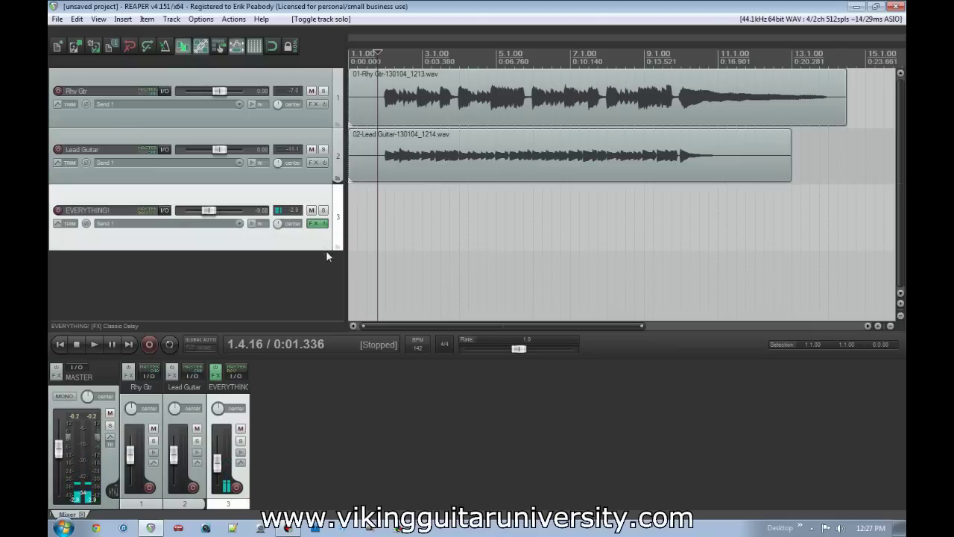
Step: Set the EVERYTHING! track's receives to about -11.5 dB for Rhy Gtr and +8.22 dB for Lead Guitar, and play the result
left_click(164, 210)
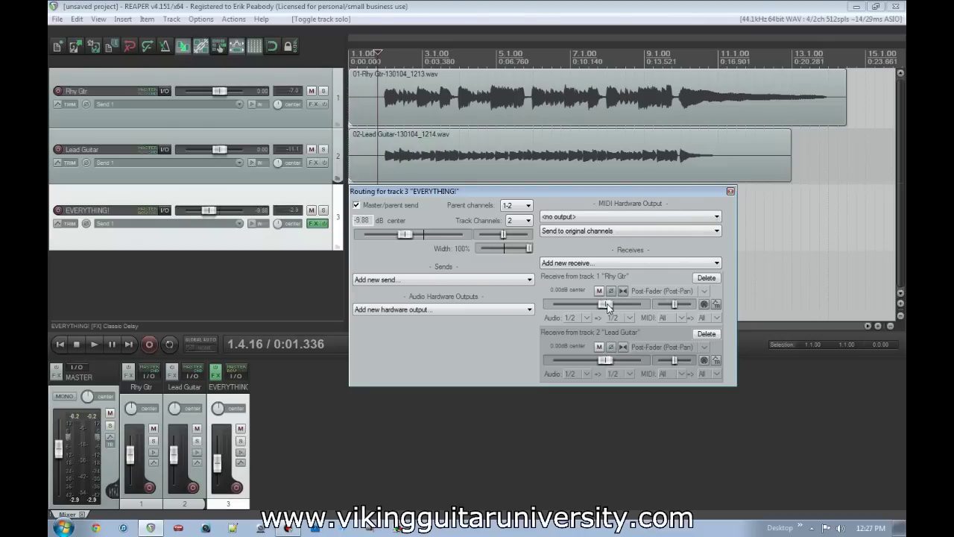
left_click_drag(590, 306, 594, 328)
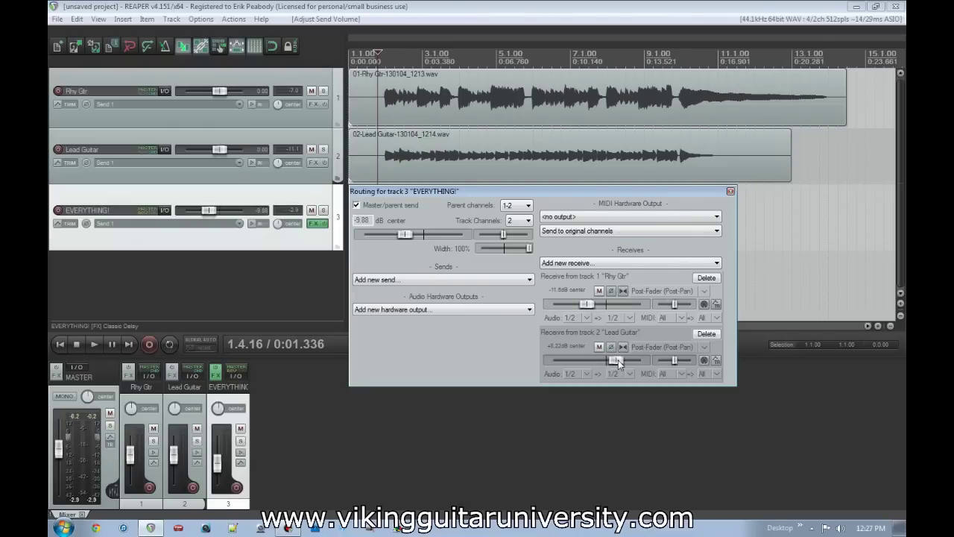
left_click(732, 192)
key("space")
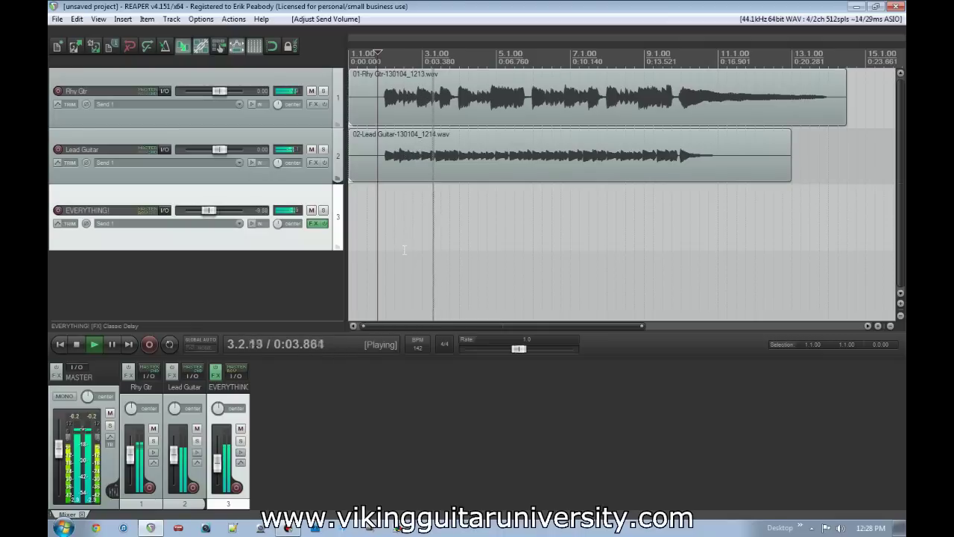
mouse_move(168, 214)
key("space")
Step: Set the EVERYTHING! track's receive levels to about -18.8 dB for Lead Guitar and +11.0 dB for Rhy Gtr
left_click(167, 213)
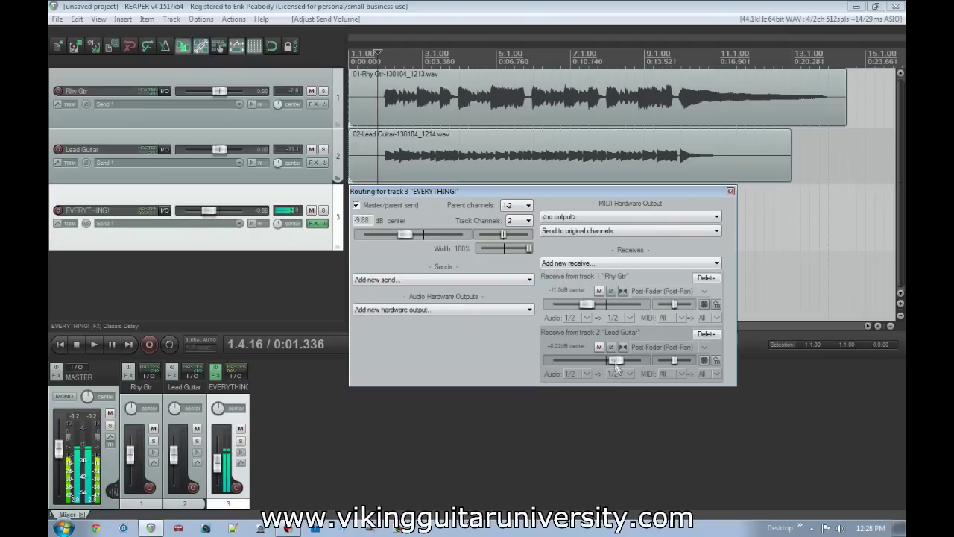
left_click_drag(618, 362, 578, 361)
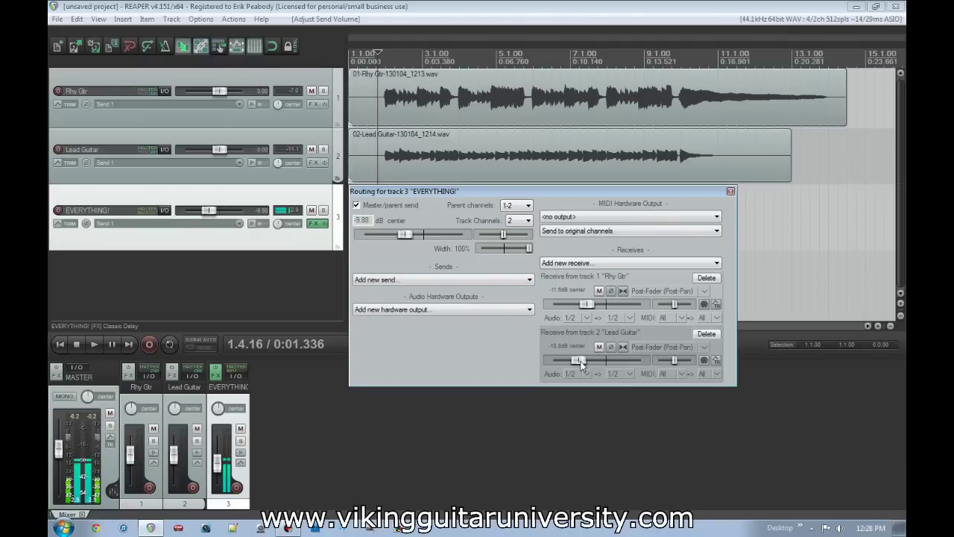
left_click_drag(585, 306, 619, 304)
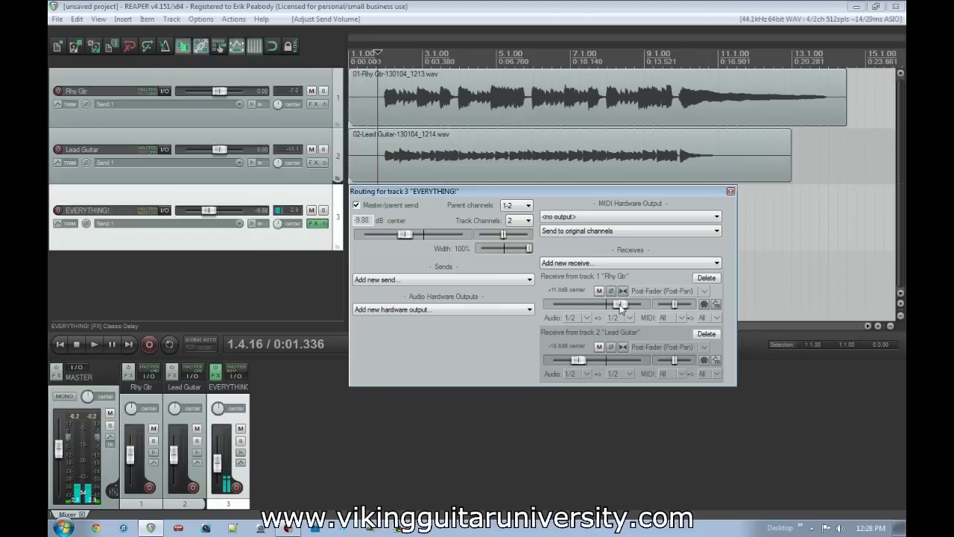
left_click(732, 191)
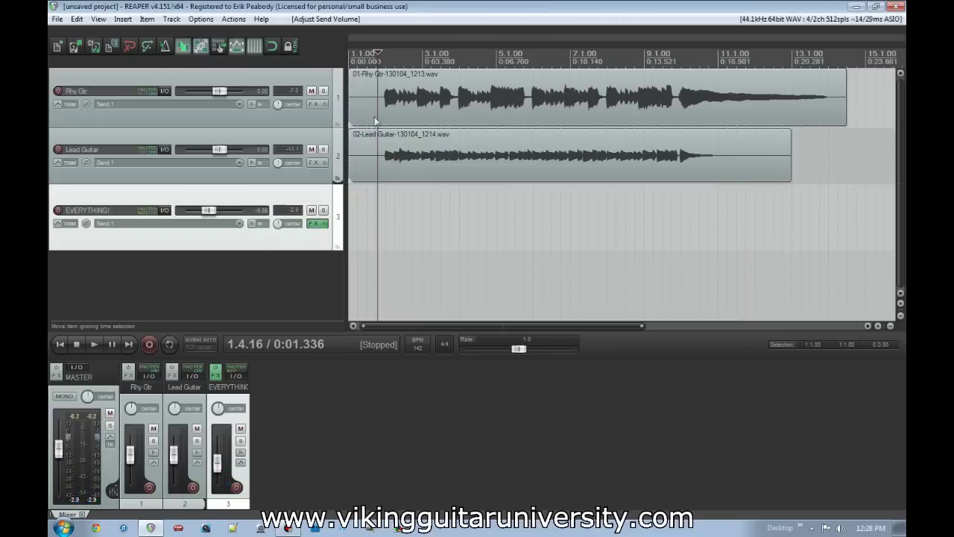
left_click(411, 93)
left_click(413, 151)
left_click(442, 97)
left_click(449, 153)
left_click(459, 100)
left_click(460, 150)
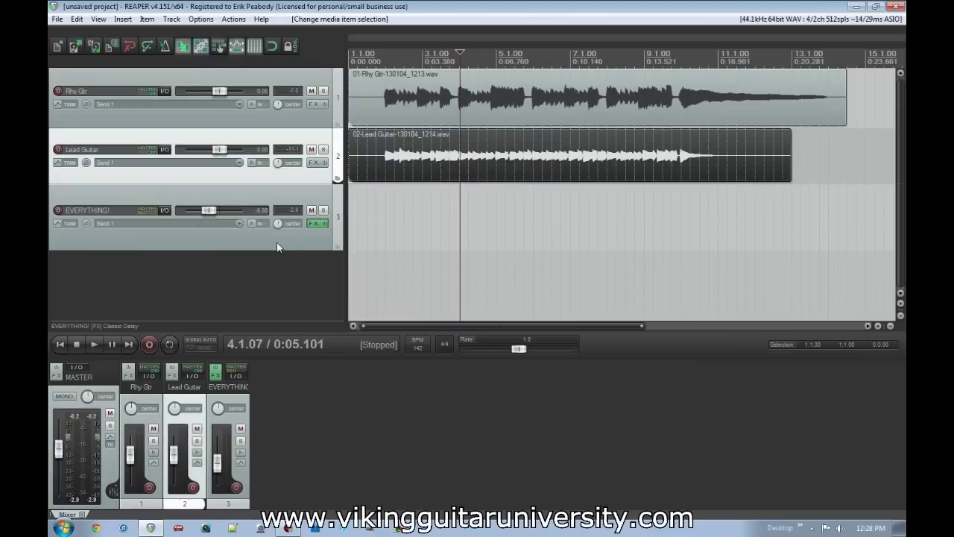
Step: Play the project from just before the guitars begin to hear the rebalanced receives on the EVERYTHING! track
left_click(369, 237)
key("space")
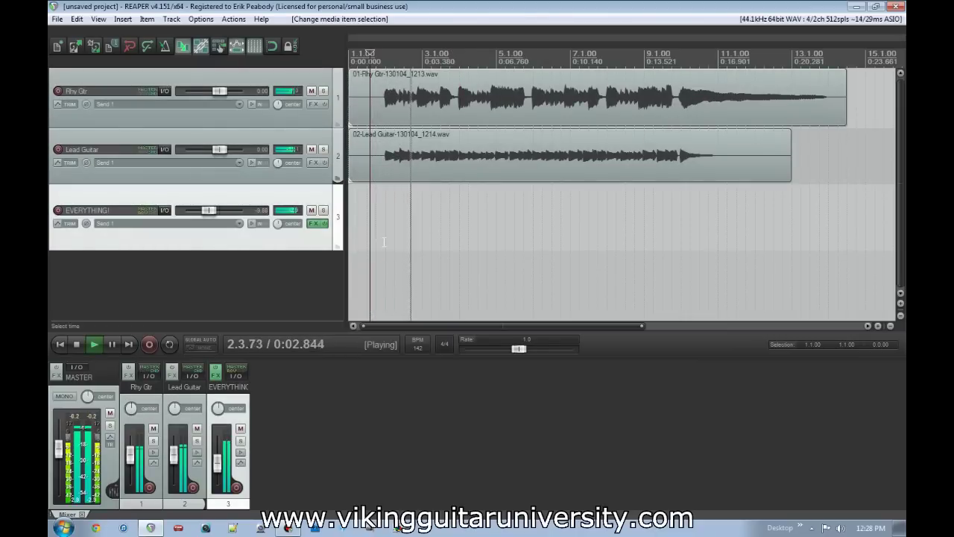
key("space")
Step: Mute and unmute the Rhy Gtr track, and select it
left_click(312, 91)
left_click(312, 91)
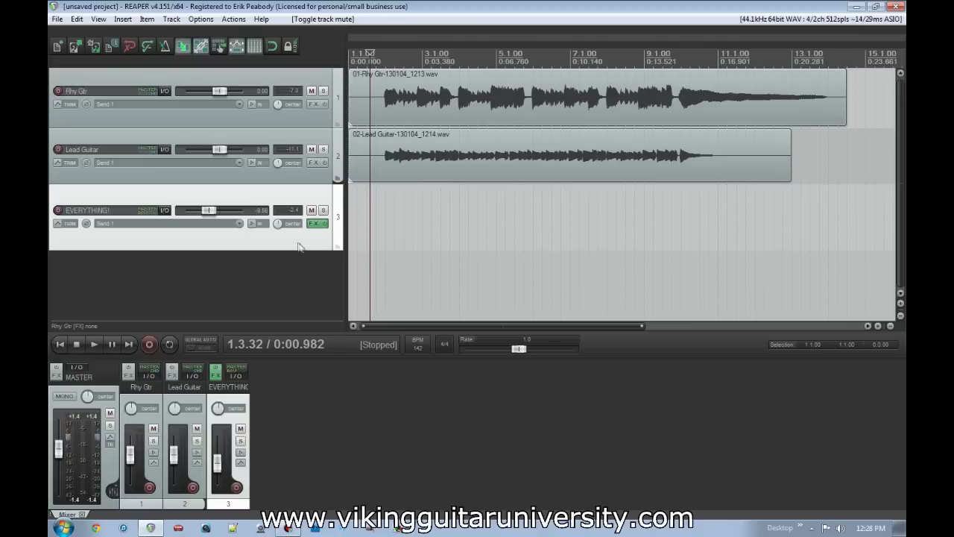
left_click(158, 81)
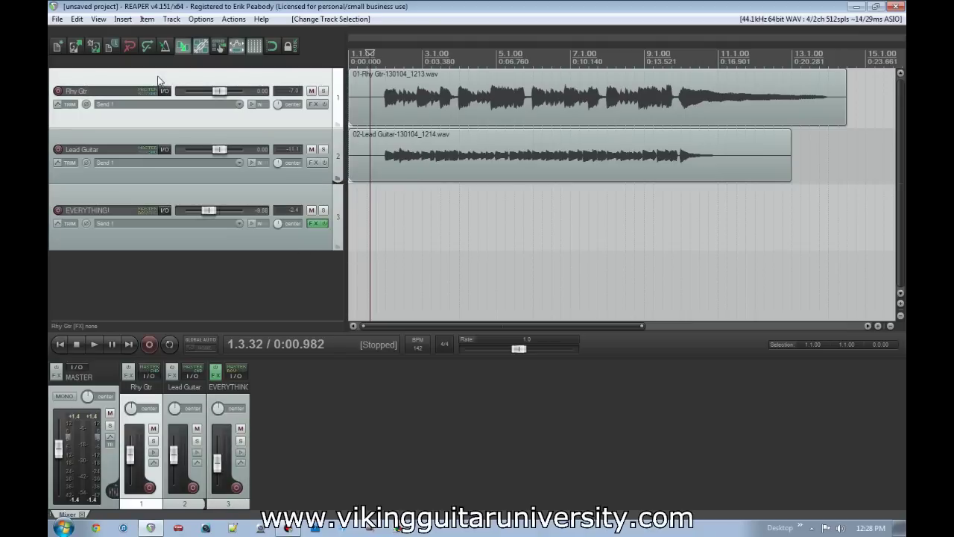
Step: Mute the Rhy Gtr track and reset the EVERYTHING! track's receive from Lead Guitar to 0.00 dB
left_click(311, 91)
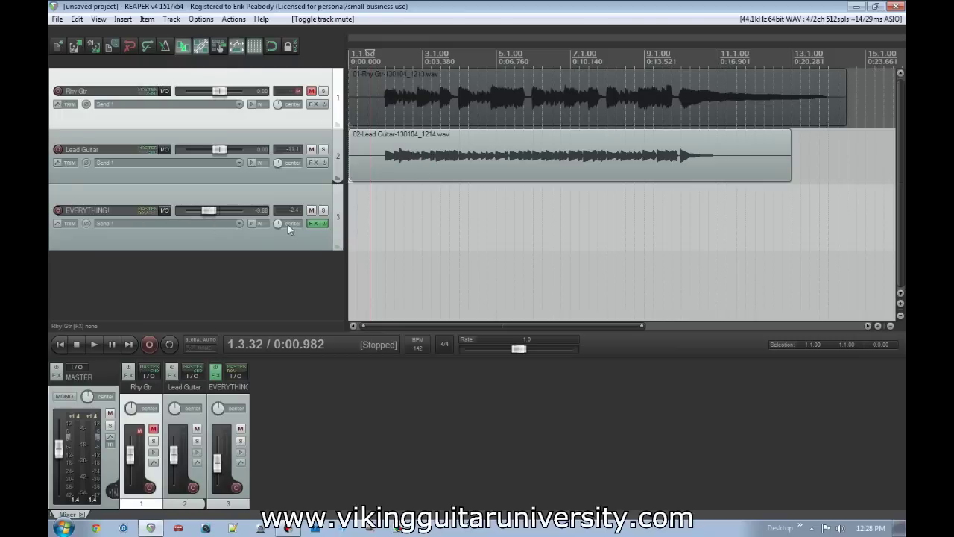
left_click(165, 211)
double_click(577, 361)
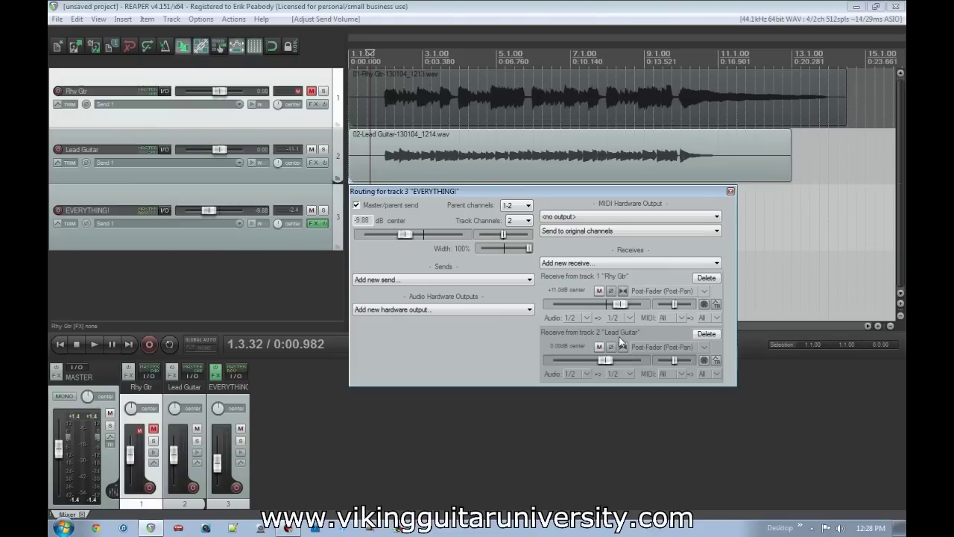
left_click(730, 192)
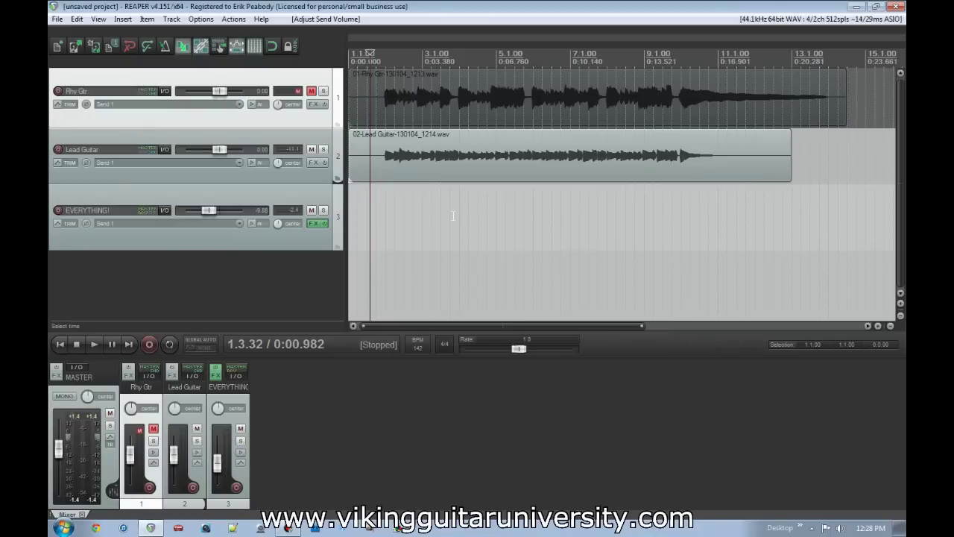
Step: Play the project from just before the guitars begin to hear the lead guitar through the EVERYTHING! track
left_click(373, 237)
key("space")
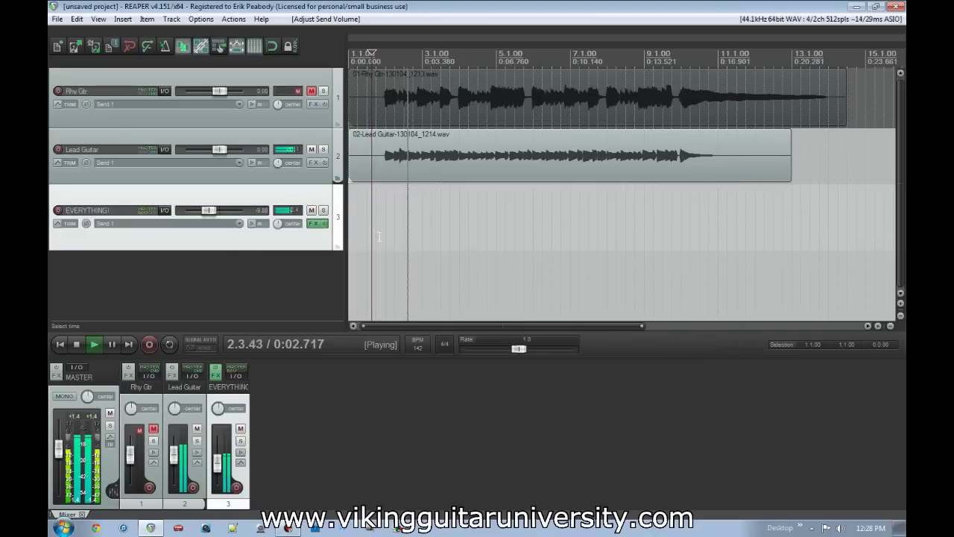
key("space")
Step: Audition the lead guitar around measure 3 and place the edit cursor at the note's start, 2.4.93
left_click(424, 222)
scroll(424, 222, "up", 5)
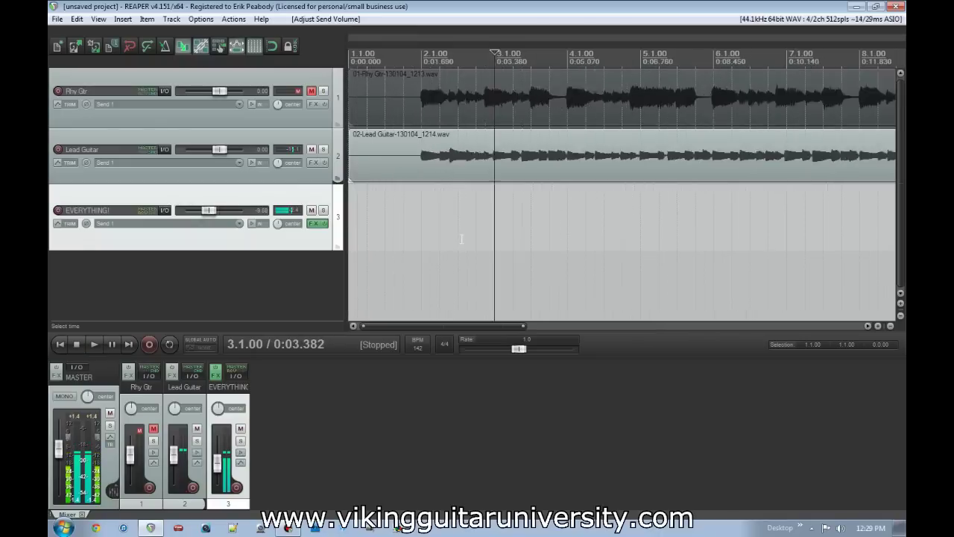
left_click(543, 222)
key("space")
key("space")
left_click(618, 206)
key("space")
key("space")
key("space")
key("space")
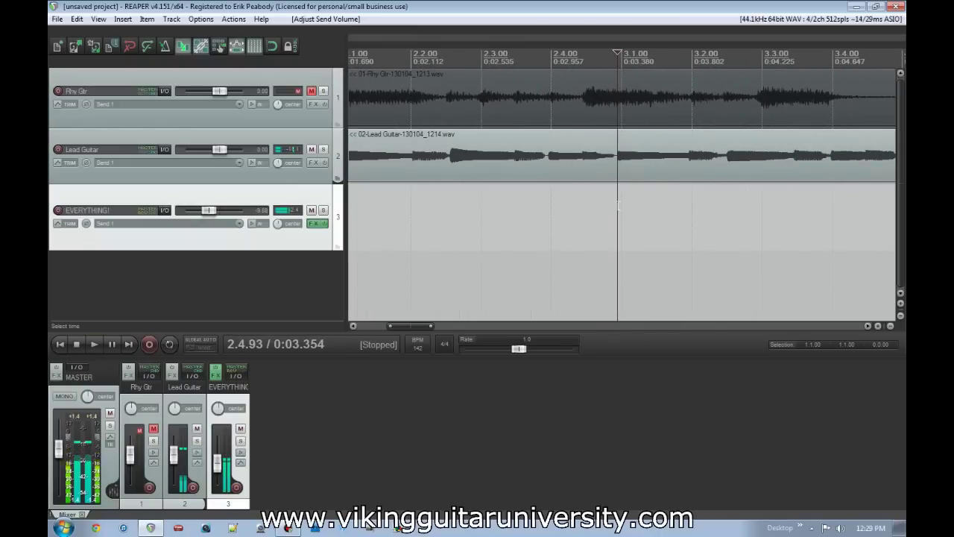
scroll(615, 208, "down", 5)
scroll(615, 208, "down", 2)
scroll(617, 210, "up", 2)
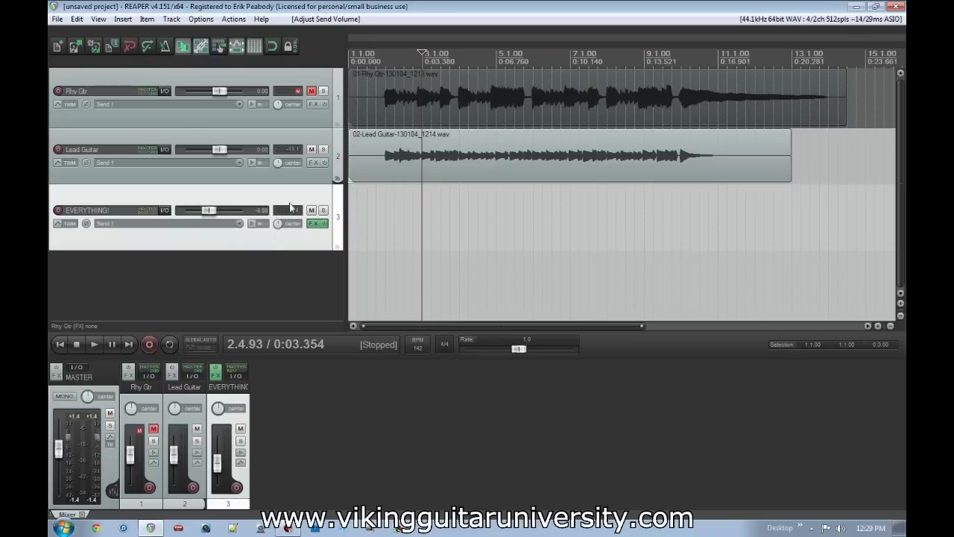
Step: Show the Lead Guitar track's send volume envelope to EVERYTHING! and enlarge its lane
left_click(129, 137)
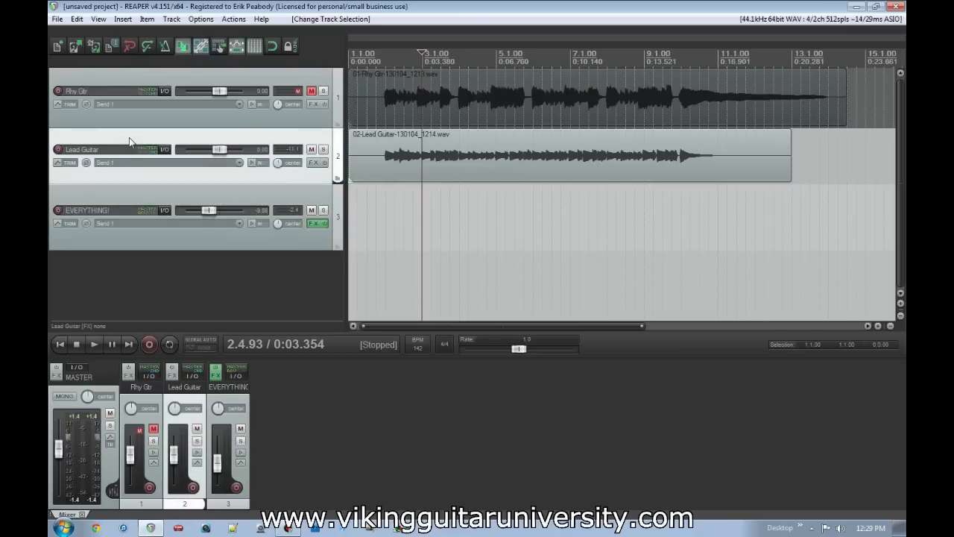
left_click(63, 166)
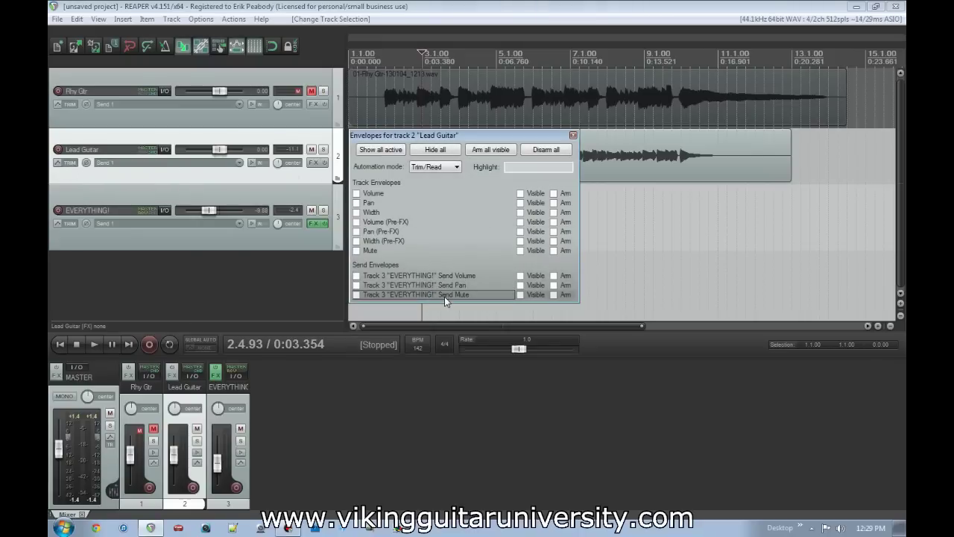
left_click(425, 275)
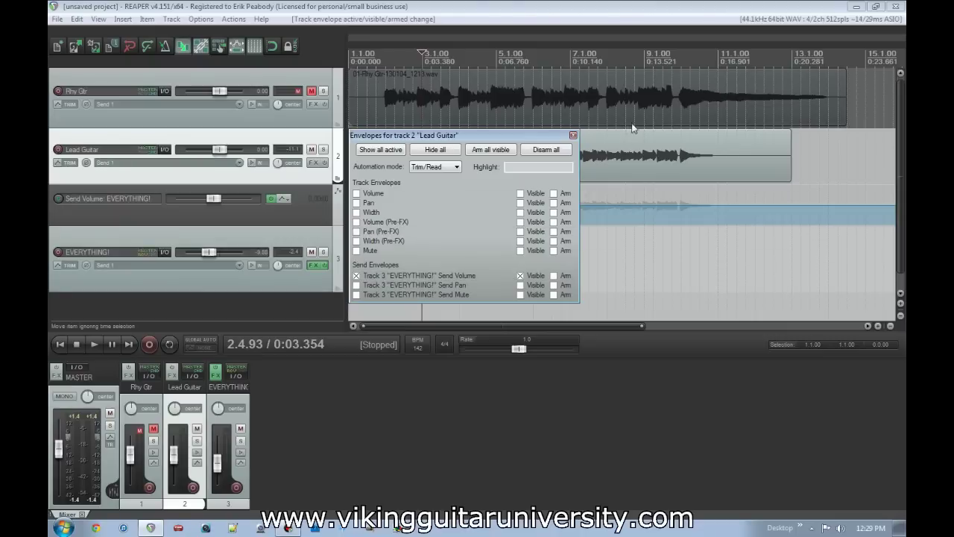
left_click(573, 135)
left_click_drag(255, 224, 255, 301)
Step: Lower the whole EVERYTHING! send volume envelope to about -2.82 dB
scroll(579, 246, "up", 4)
scroll(579, 246, "up", 2)
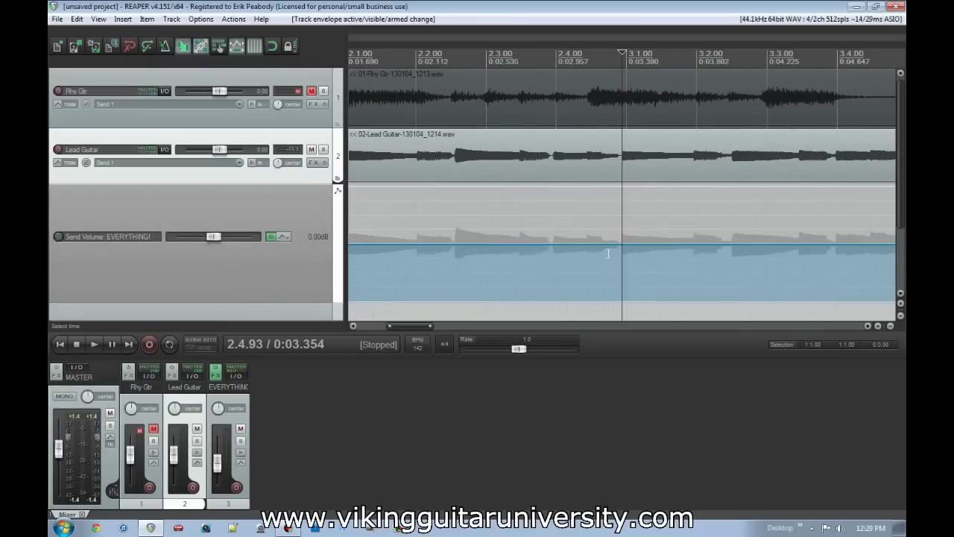
scroll(604, 246, "down", 5)
left_click_drag(606, 248, 605, 263)
scroll(635, 246, "up", 4)
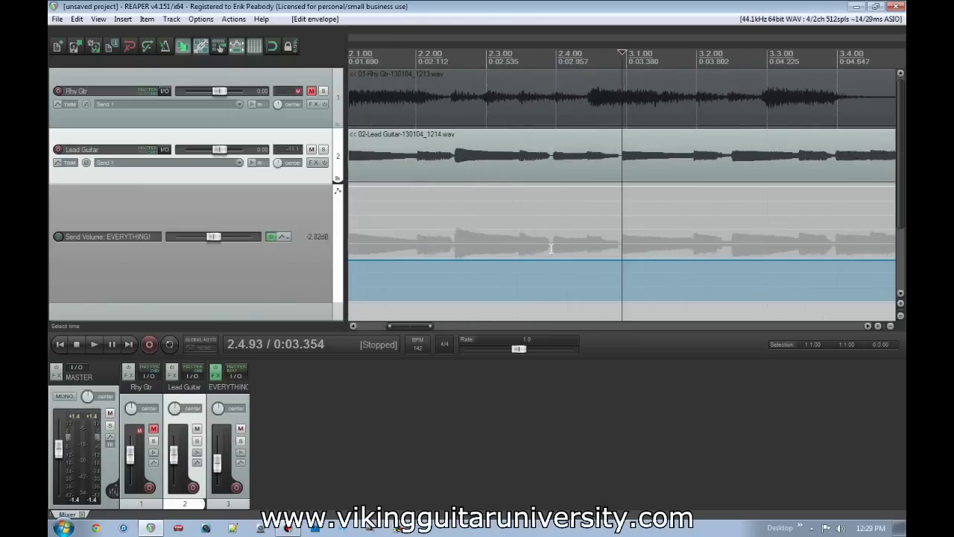
Step: Add points to the send volume envelope at 2.4.93 and raise the level from there on to about +3.32 dB
scroll(626, 262, "up", 6)
left_click(627, 261)
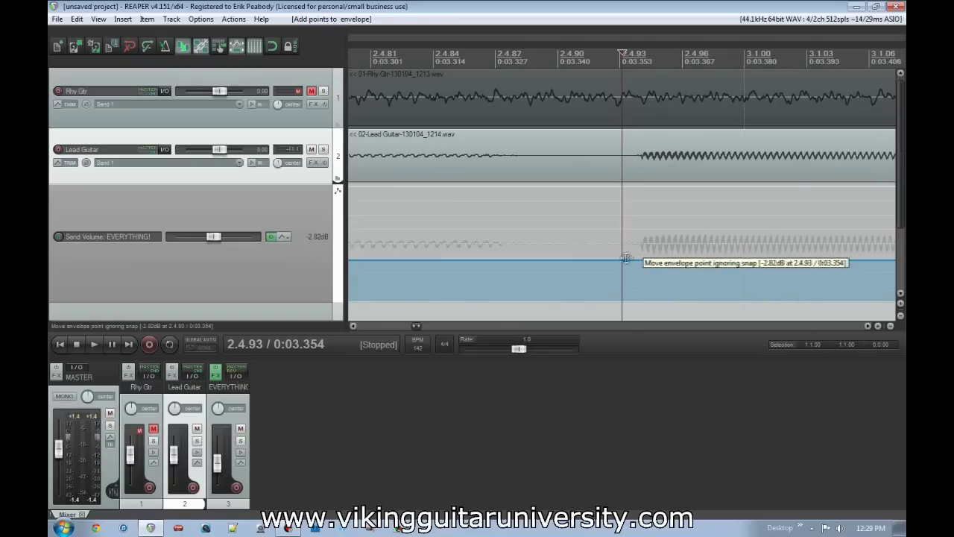
left_click_drag(632, 257, 630, 216)
scroll(639, 222, "down", 3)
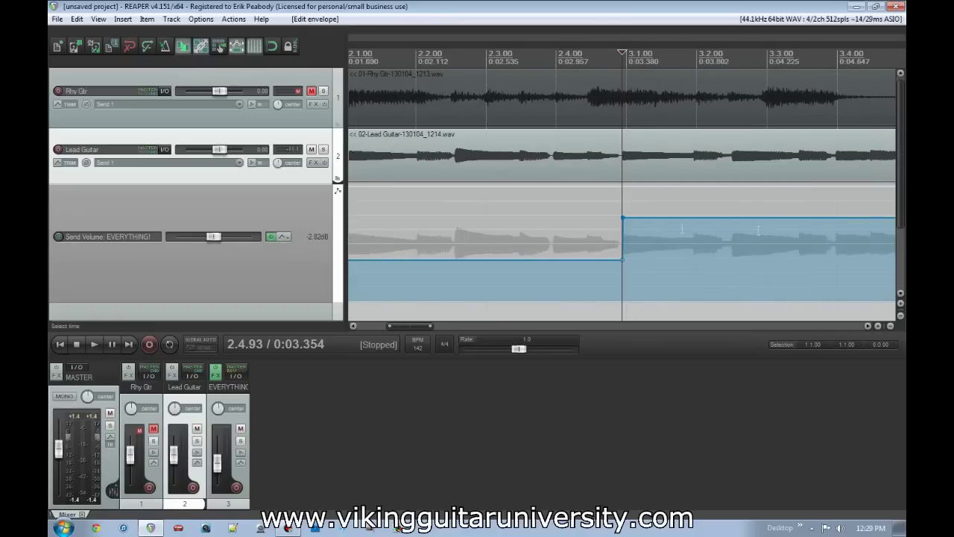
Step: Add points to the send volume envelope around 3.1.95 and drop the level after the note to about -3.08 dB
left_click(694, 243)
scroll(694, 242, "up", 2)
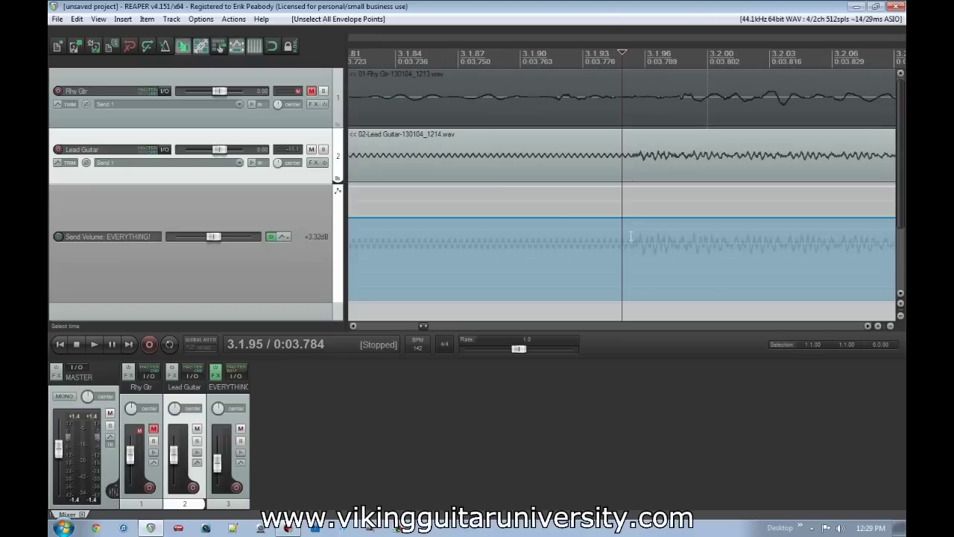
left_click_drag(620, 218, 628, 262)
scroll(628, 262, "down", 4)
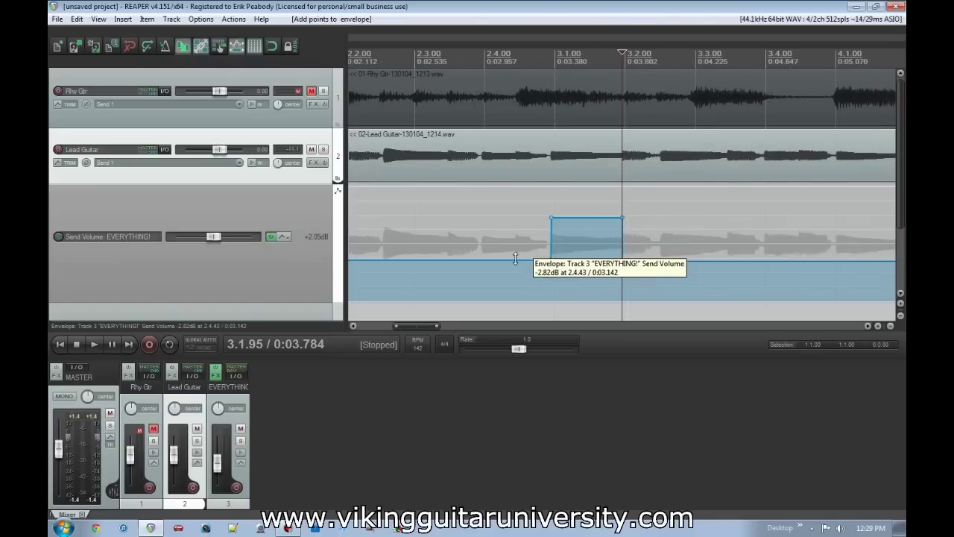
Step: Set the value of the lower envelope point at 3.1.96 to -2.82 dB
right_click(629, 258)
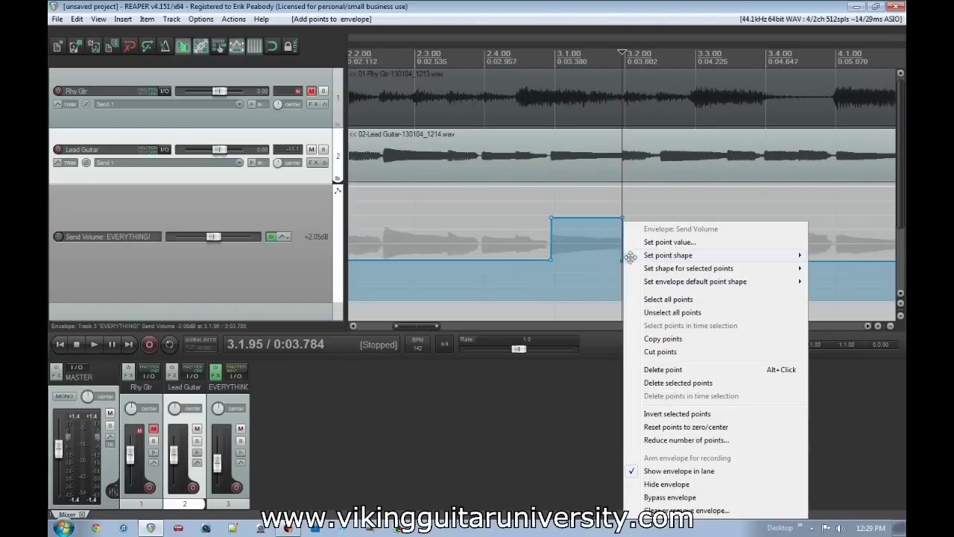
left_click(664, 241)
key("BackSpace")
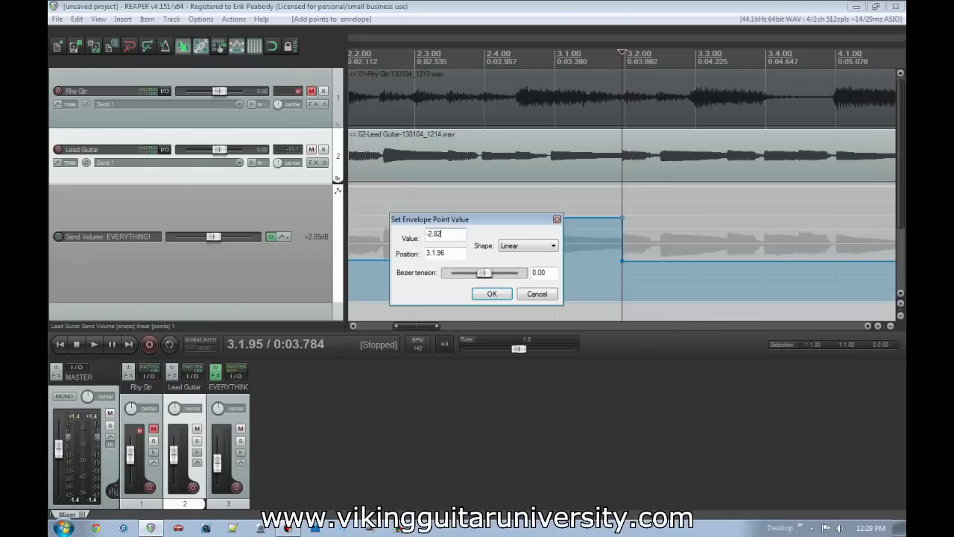
key("Return")
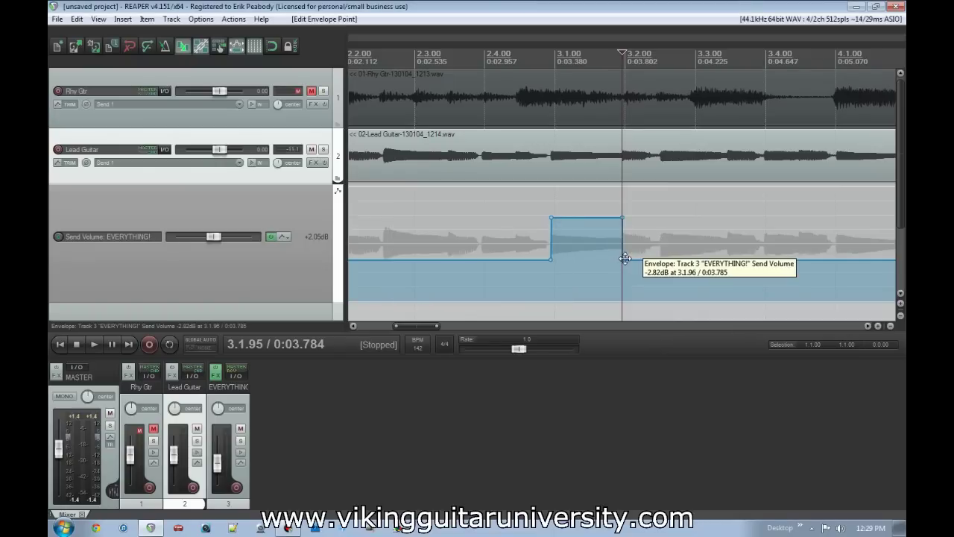
Step: Shrink the send volume envelope lane, select the EVERYTHING! track, and play from just before the guitars to hear the boosted note
scroll(607, 245, "down", 4)
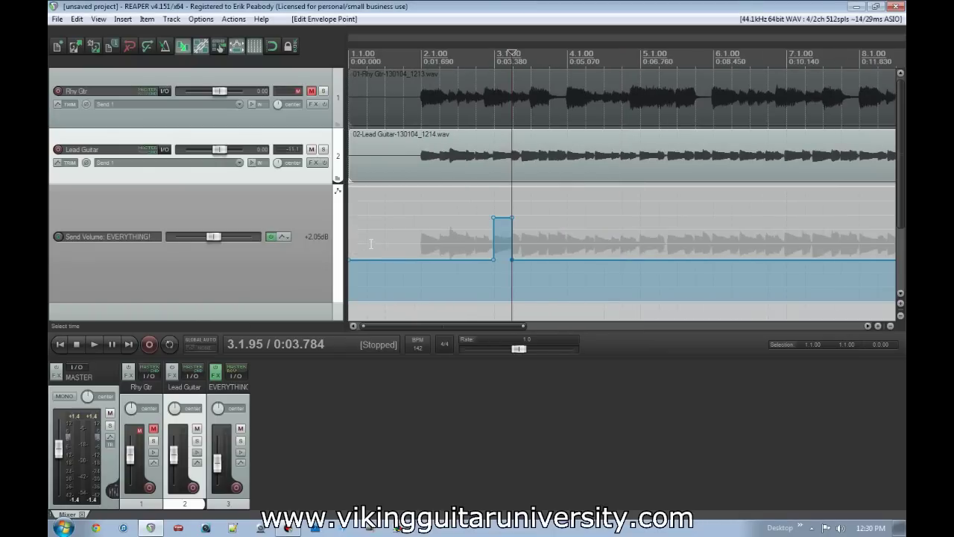
left_click_drag(291, 304, 298, 229)
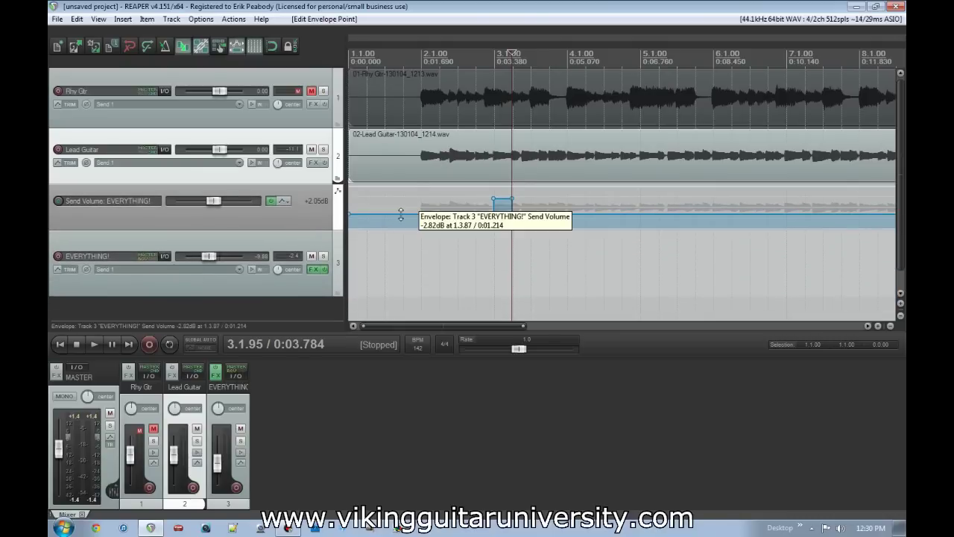
left_click(251, 243)
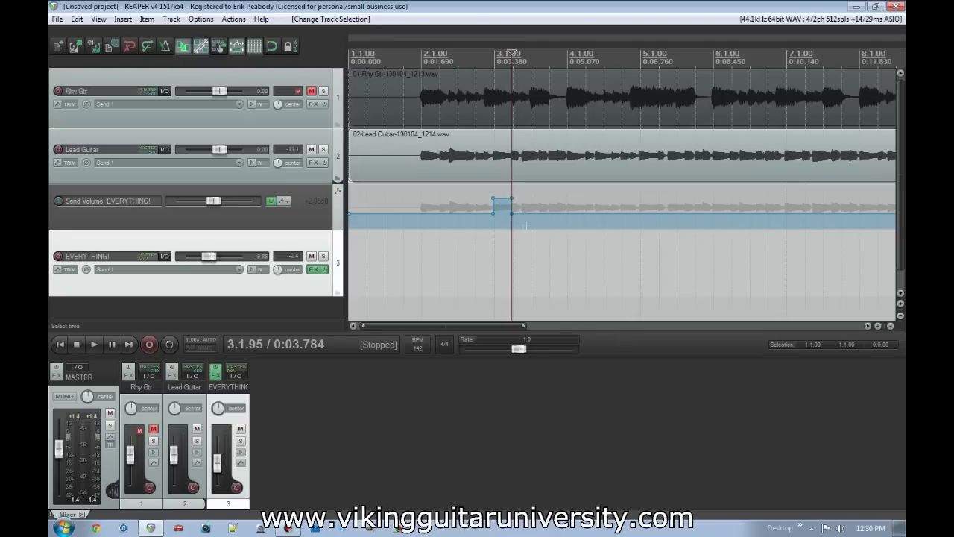
left_click(404, 256)
key("space")
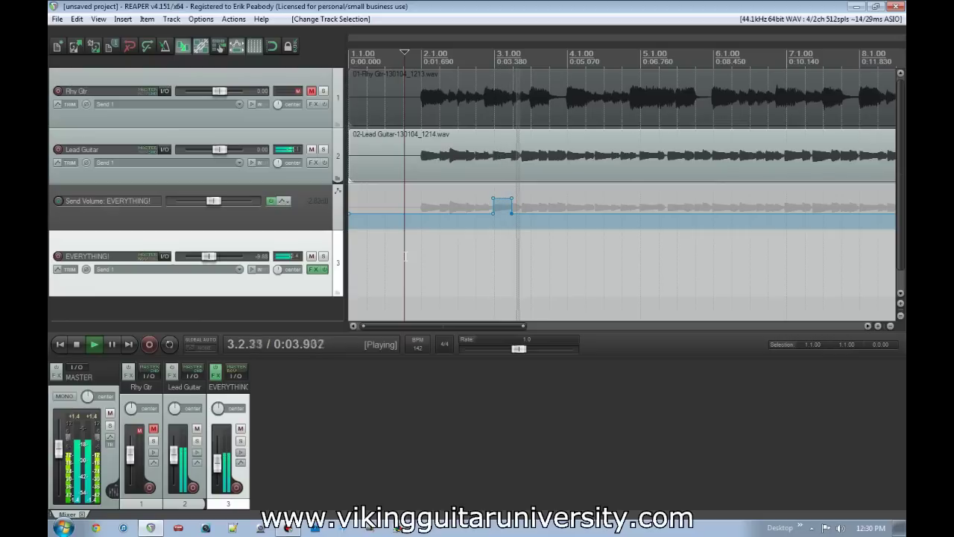
key("space")
Step: Raise the send envelope's boosted segment near its maximum and lower both sides to -inf dB, playing the project after the changes
left_click_drag(508, 198, 530, 221)
key("space")
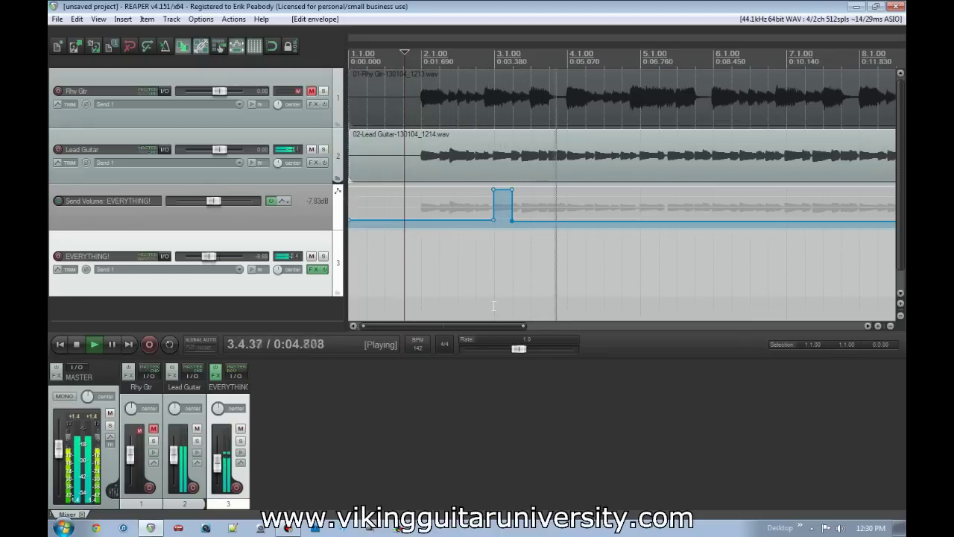
key("space")
left_click_drag(499, 190, 499, 187)
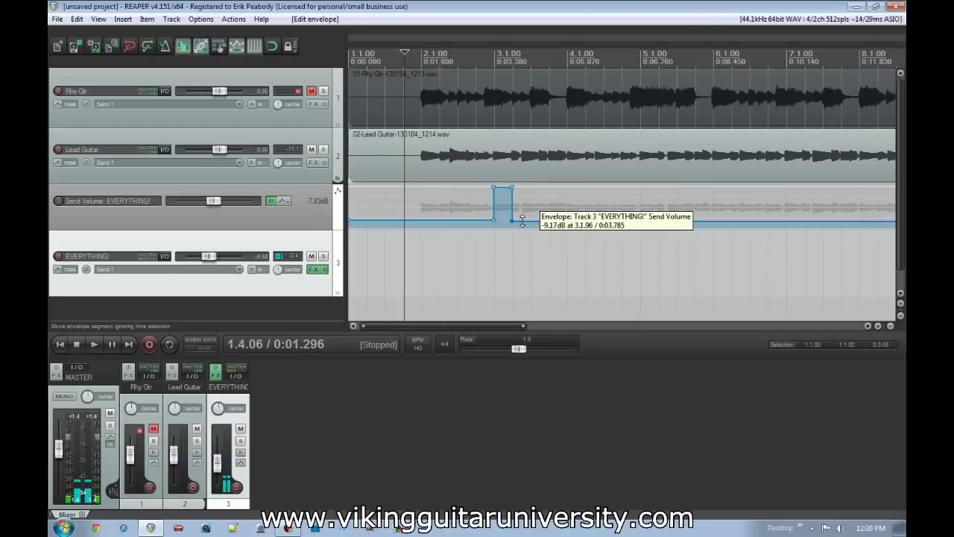
left_click_drag(523, 219, 522, 226)
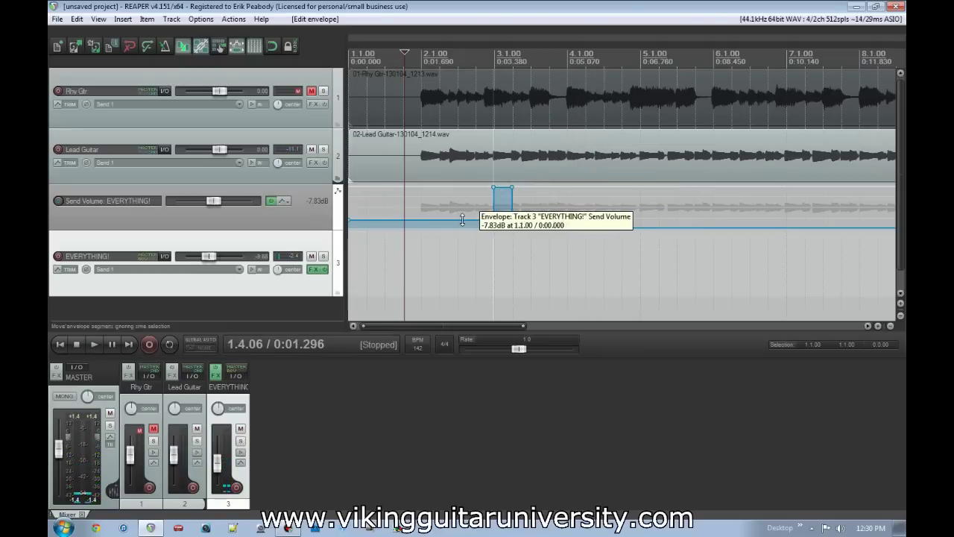
left_click_drag(462, 220, 462, 227)
key("space")
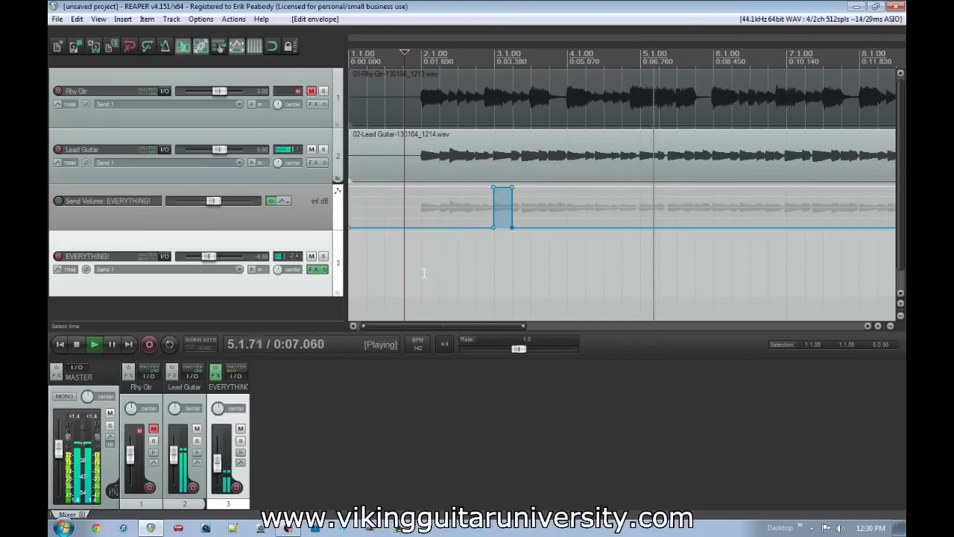
key("space")
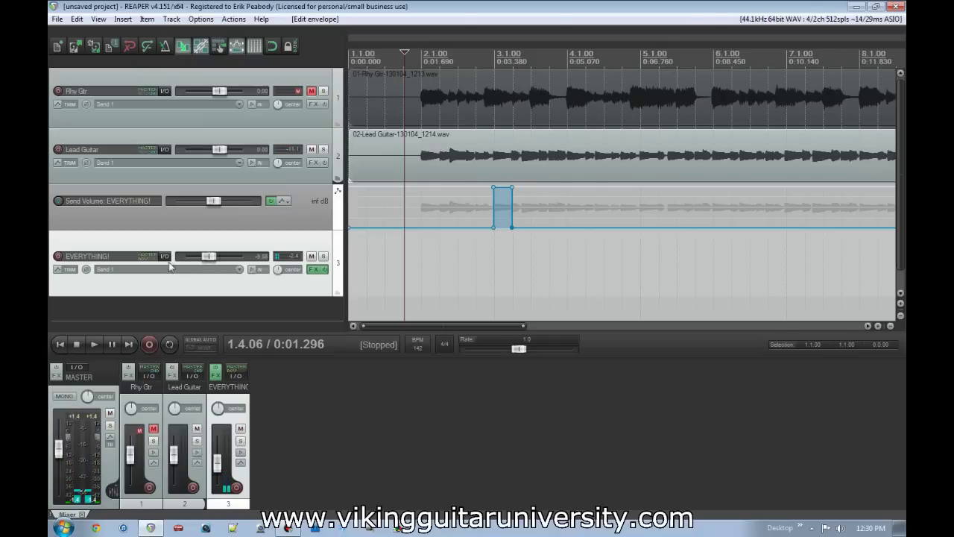
Step: Adjust the feedback level of Classic Delay on the EVERYTHING! track, close its windows, and play the project
left_click(316, 269)
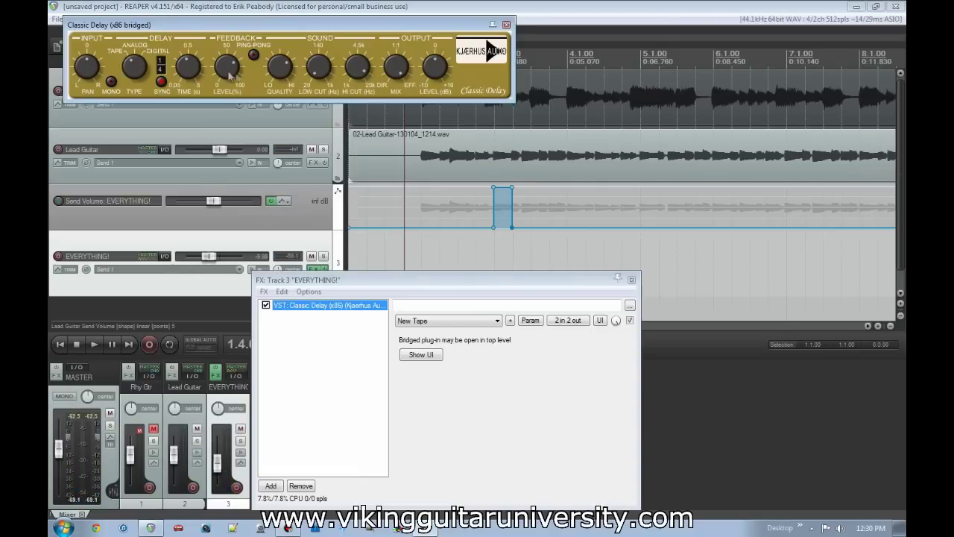
mouse_move(231, 70)
left_click(506, 24)
left_click(409, 253)
key("space")
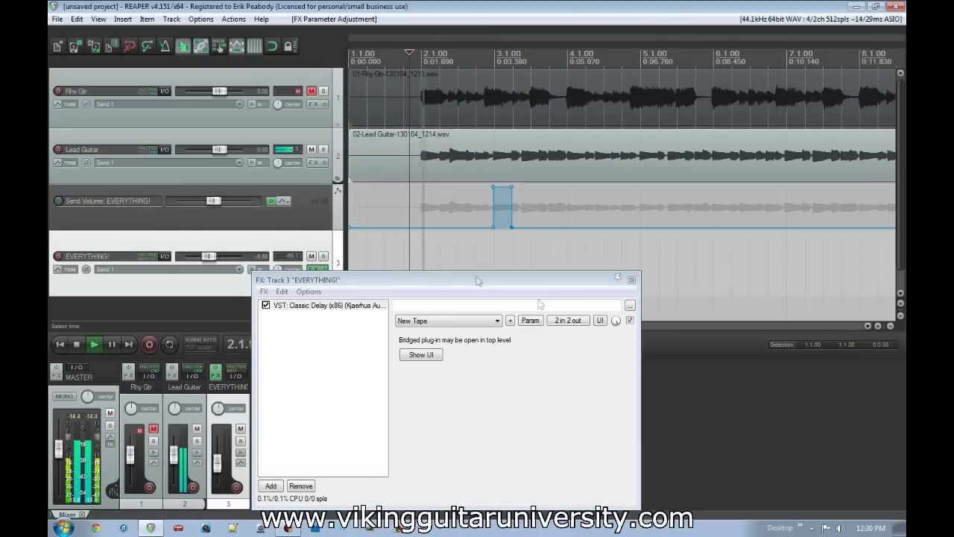
left_click(631, 280)
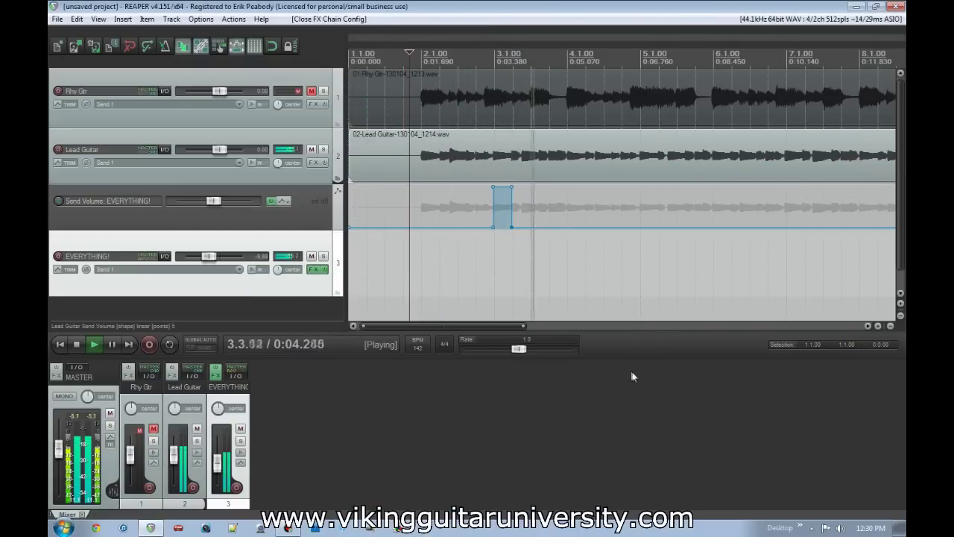
key("space")
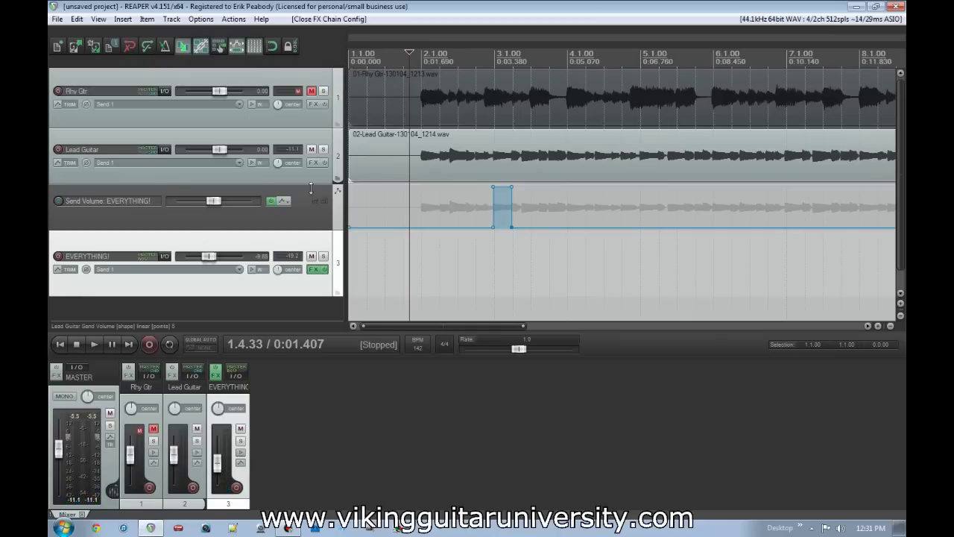
Step: Mute the EVERYTHING! track and add Classic Delay directly to the Lead Guitar track
left_click(311, 256)
left_click(314, 162)
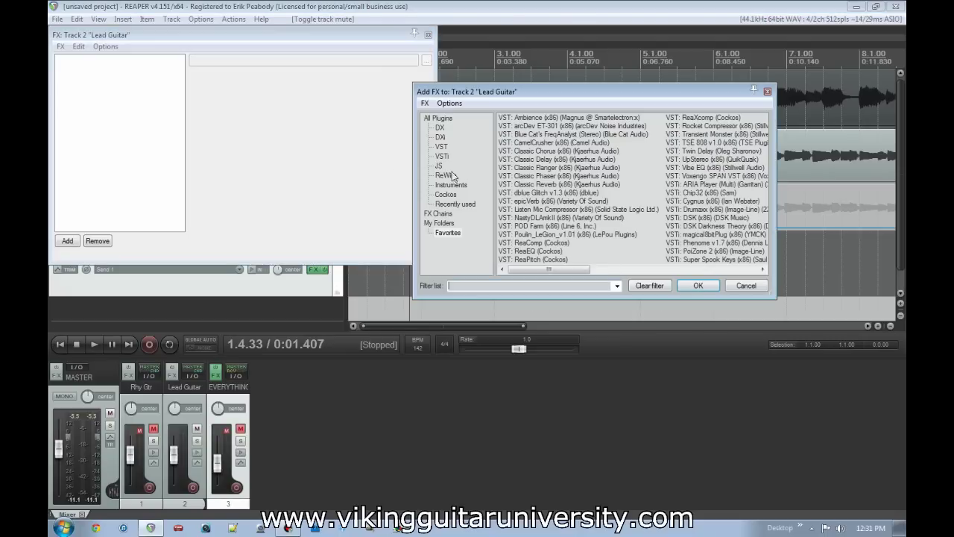
double_click(538, 158)
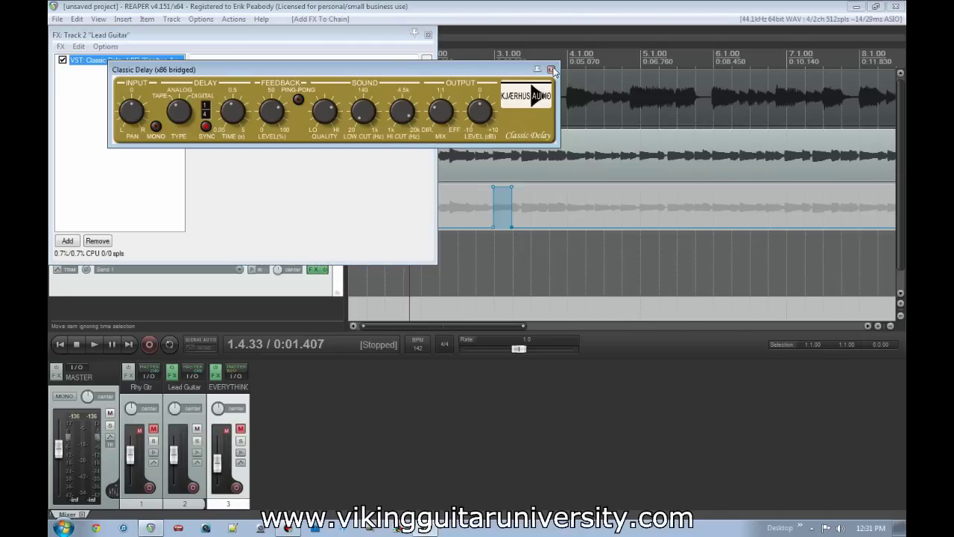
left_click(551, 70)
left_click(428, 35)
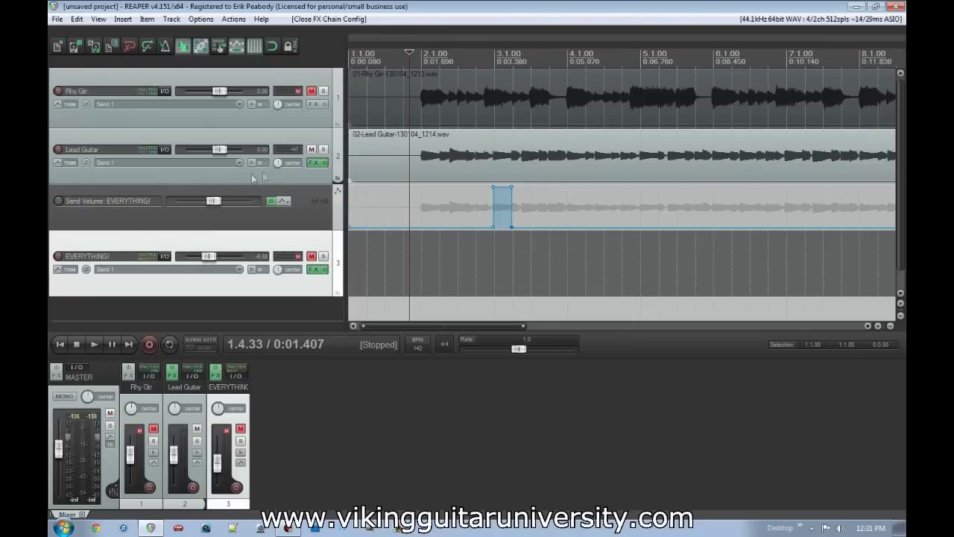
Step: Show the automation envelope for Classic Delay's Mix parameter on the Lead Guitar track
left_click(58, 163)
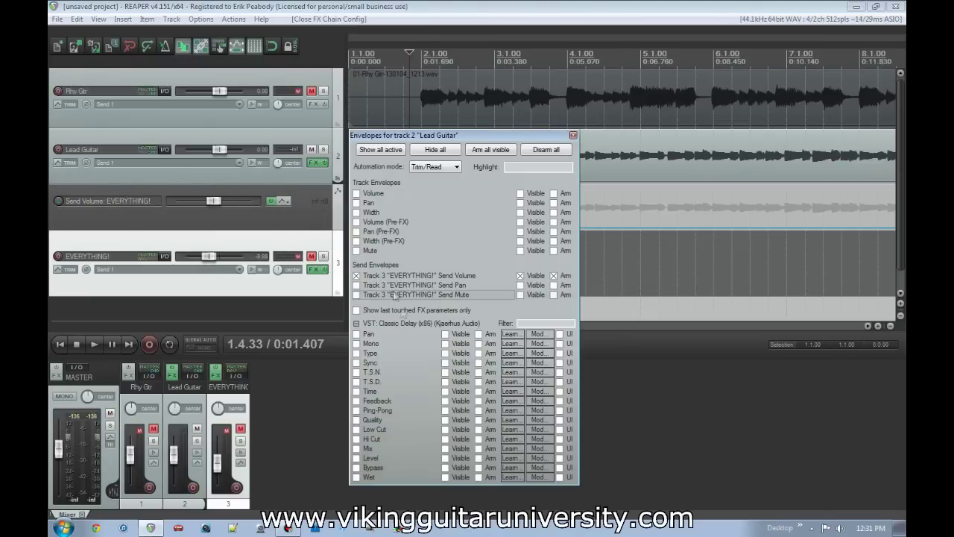
left_click(390, 451)
left_click(573, 135)
scroll(494, 259, "up", 4)
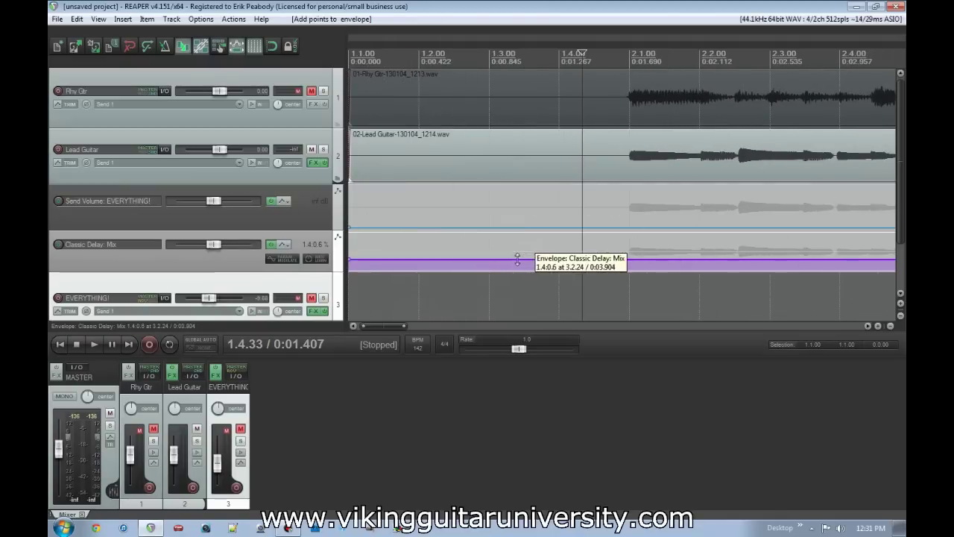
Step: Shape the Classic Delay Mix envelope so it is high only over the note at bar 3 and 0.00 on both sides
left_click(630, 259)
left_click(634, 252)
scroll(626, 255, "up", 4)
left_click_drag(619, 259, 618, 236)
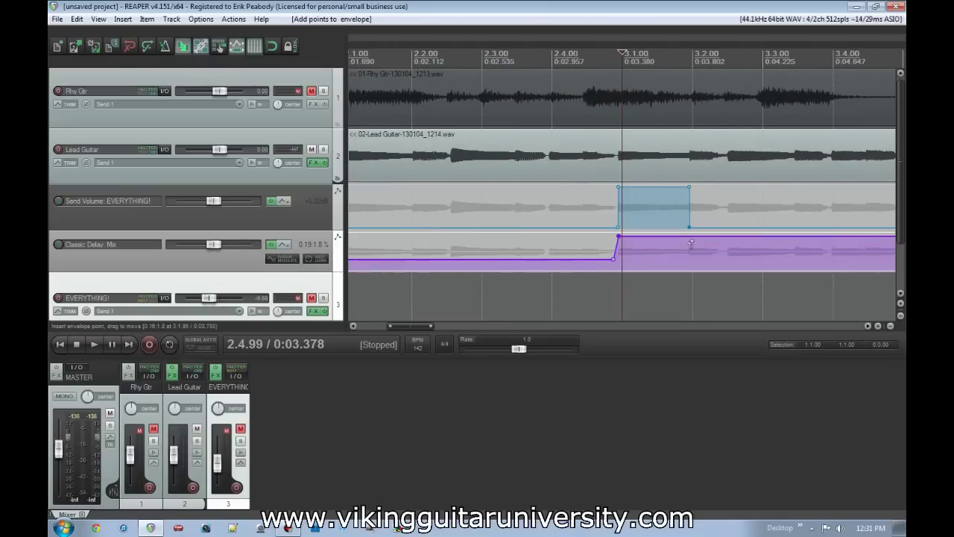
left_click_drag(695, 240, 692, 277)
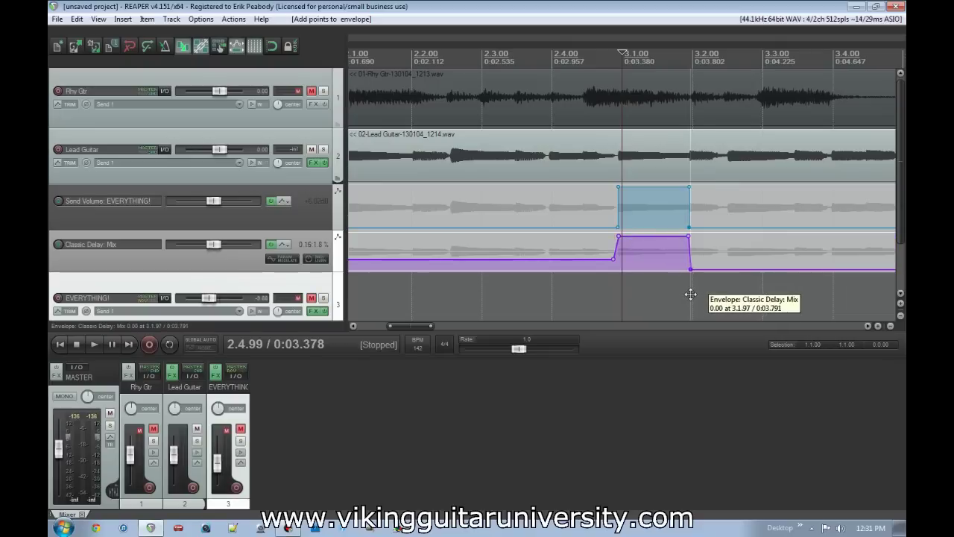
left_click_drag(604, 258, 609, 286)
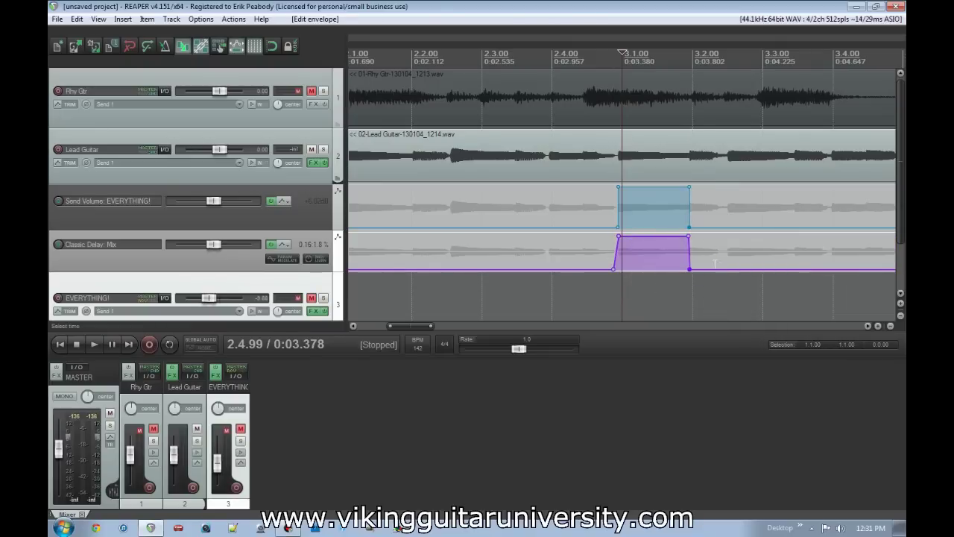
left_click(688, 265)
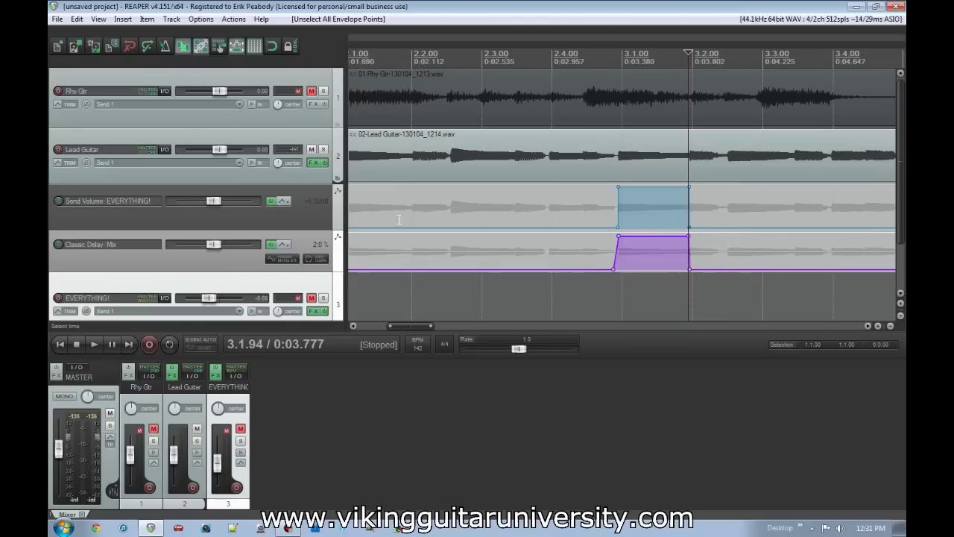
Step: Play the project from before the bar 3 note to hear the delay mix automation
scroll(396, 244, "down", 3)
key("space")
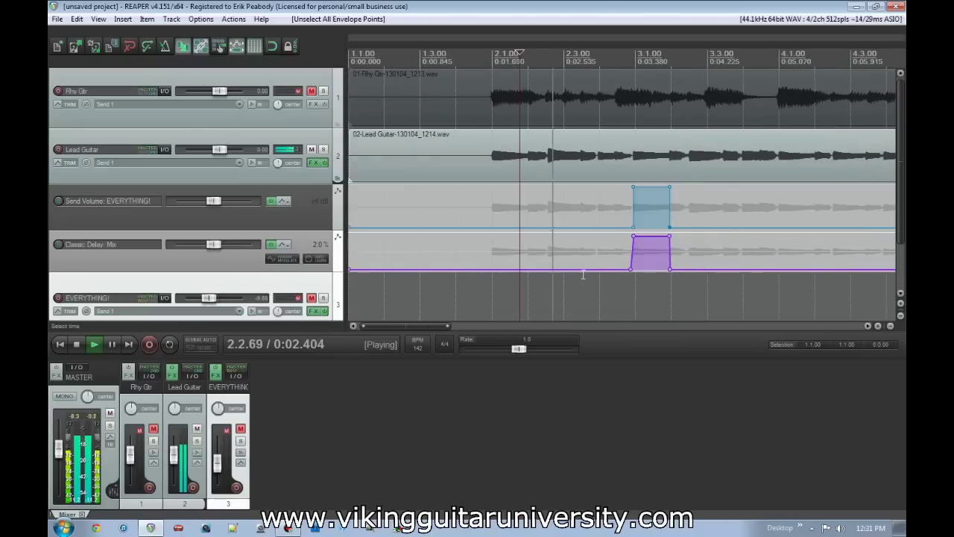
key("space")
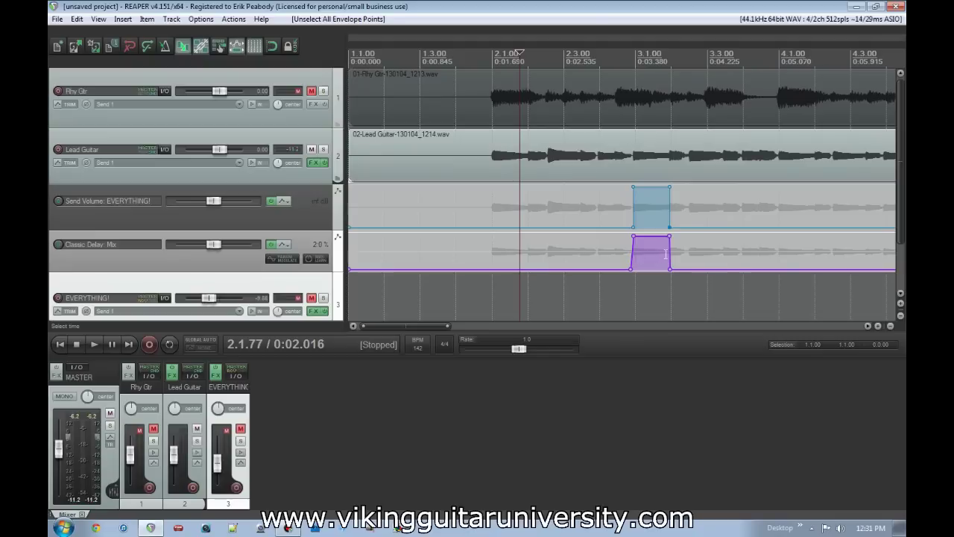
left_click(451, 246)
key("space")
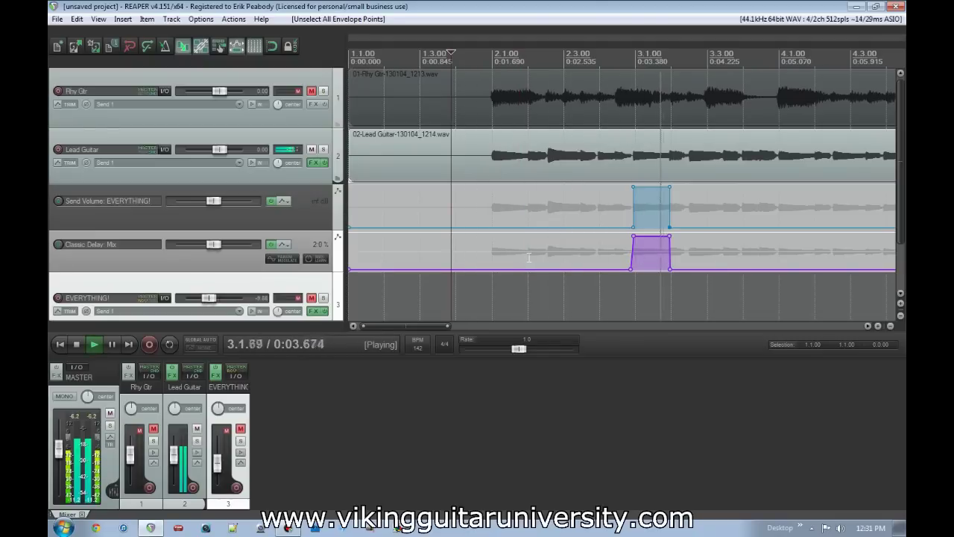
key("space")
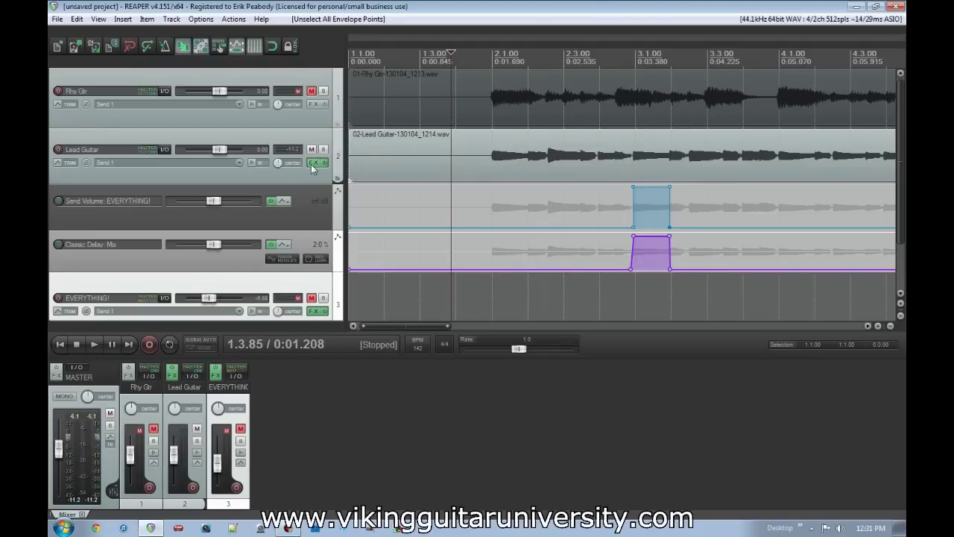
Step: Check the Lead Guitar's effects chain, then bypass the Classic Delay Mix envelope and the track's effects
left_click(311, 164)
left_click(550, 67)
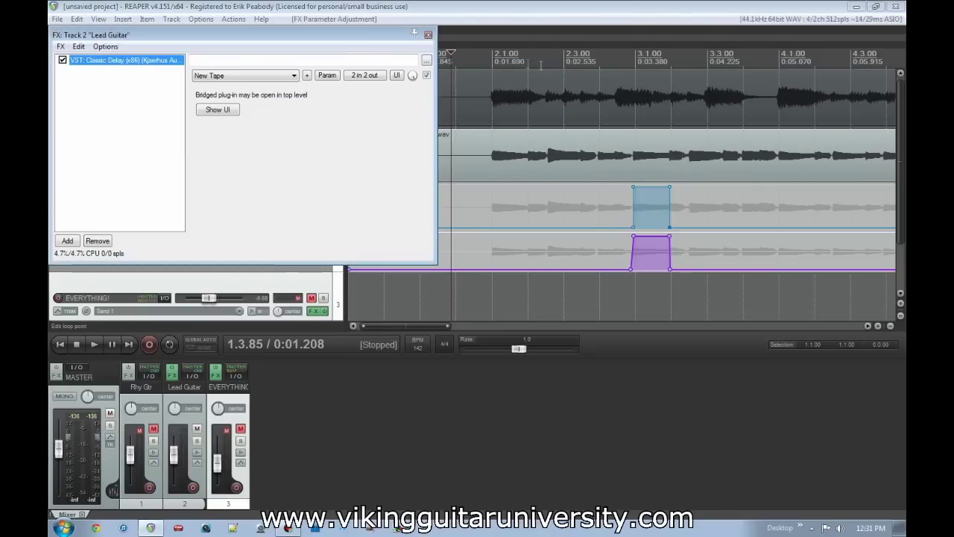
left_click(428, 35)
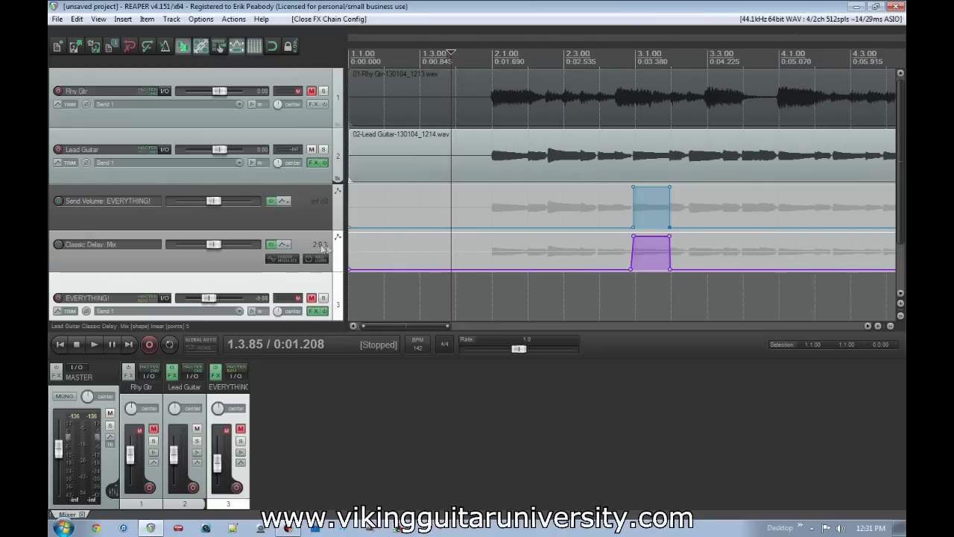
left_click(273, 246)
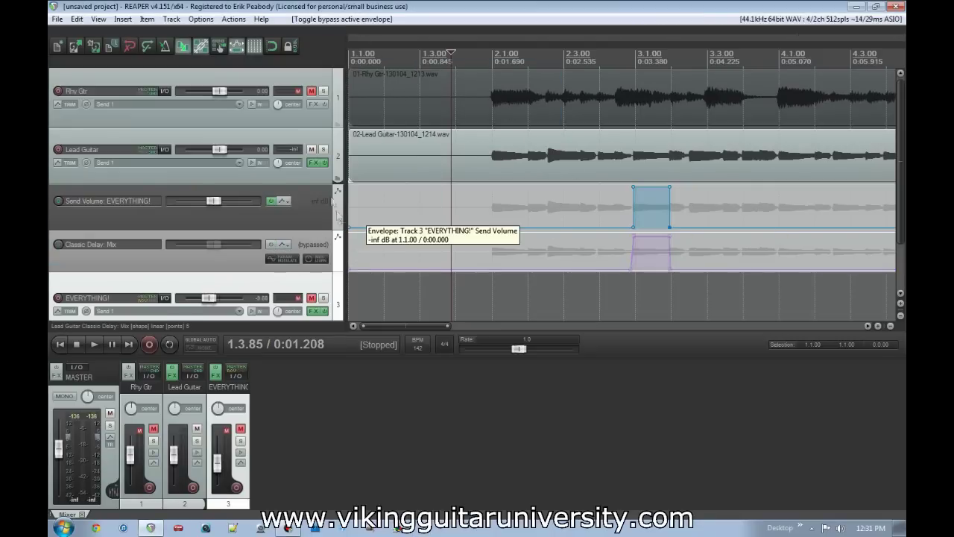
left_click(324, 162)
Step: Shrink the send volume envelope lane, unmute the EVERYTHING! track, and play the project
left_click_drag(308, 226, 310, 200)
left_click(312, 268)
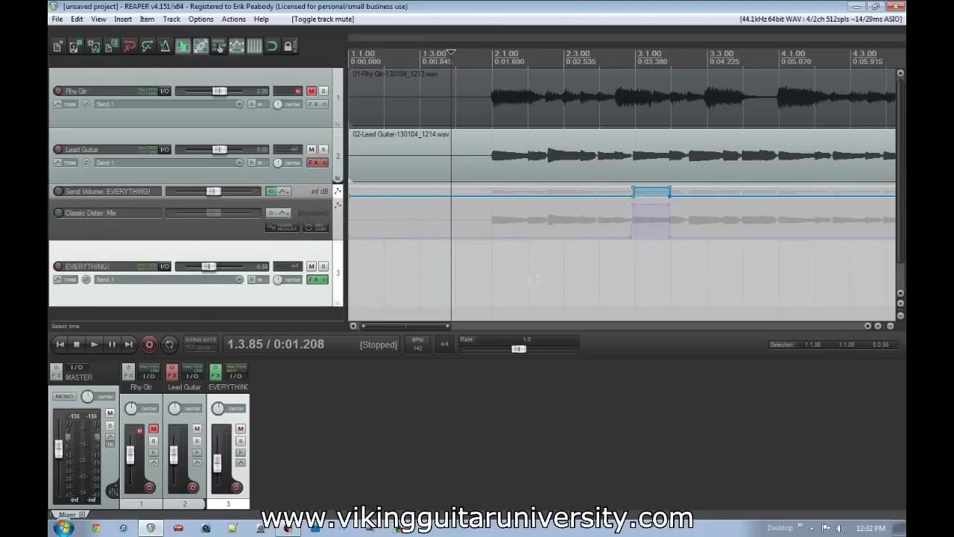
key("space")
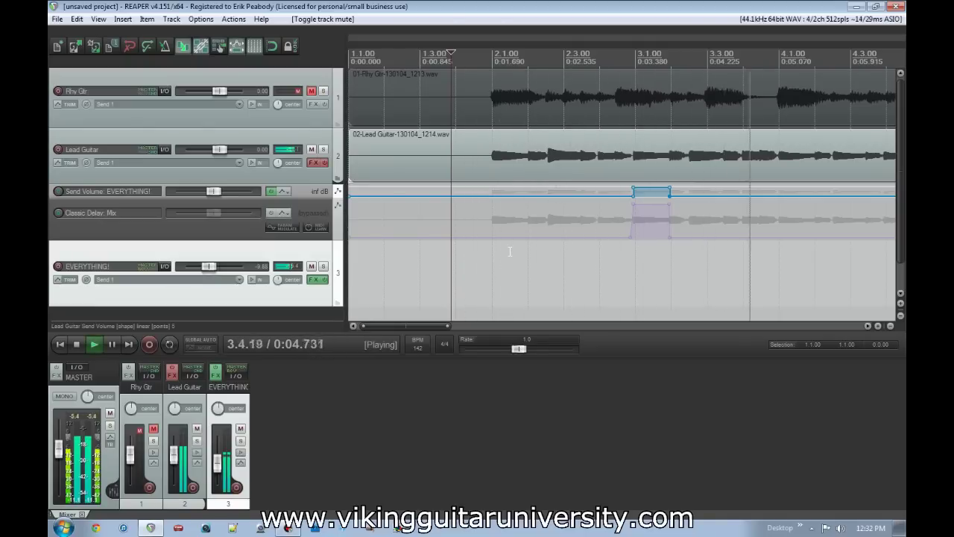
key("space")
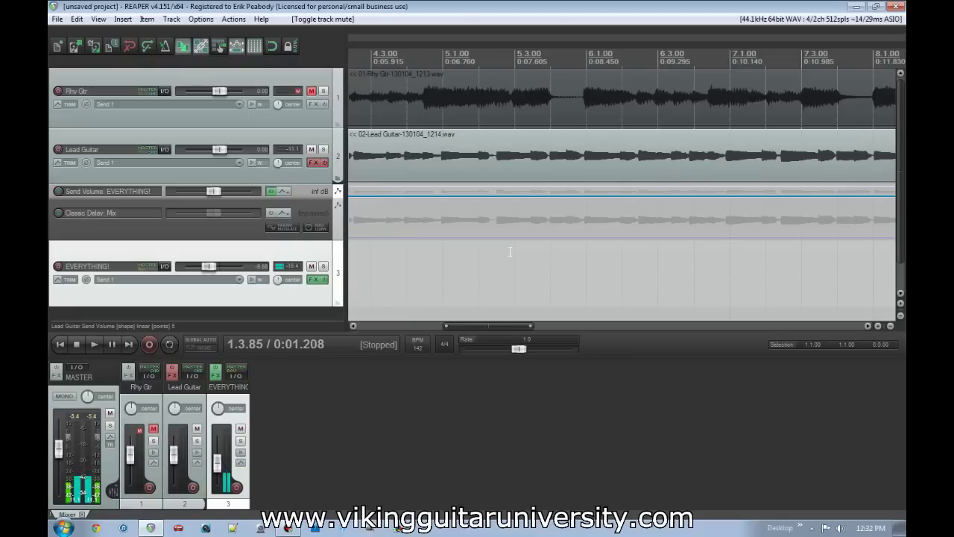
Step: Delete the Rhy Gtr, Lead Guitar and EVERYTHING! tracks from the project
left_click(200, 85, "shift")
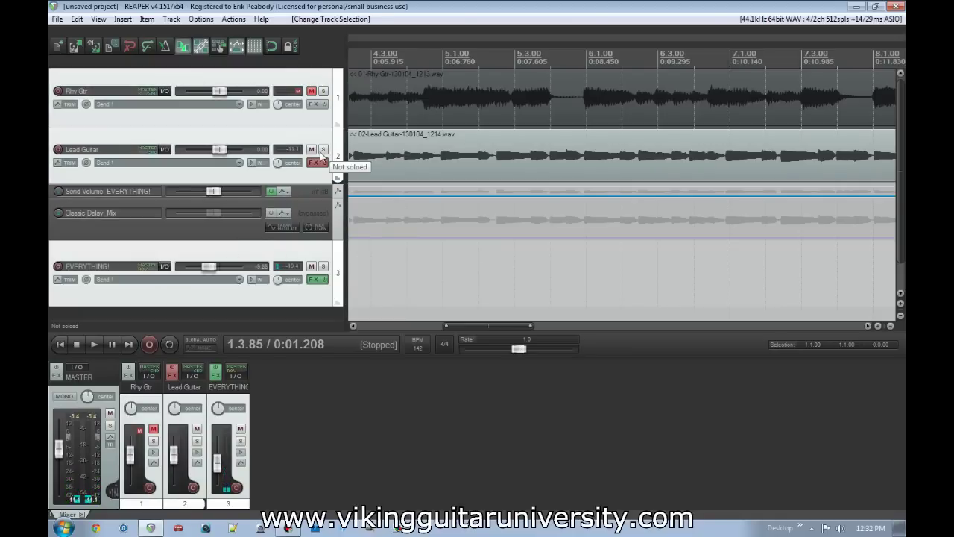
key("Delete")
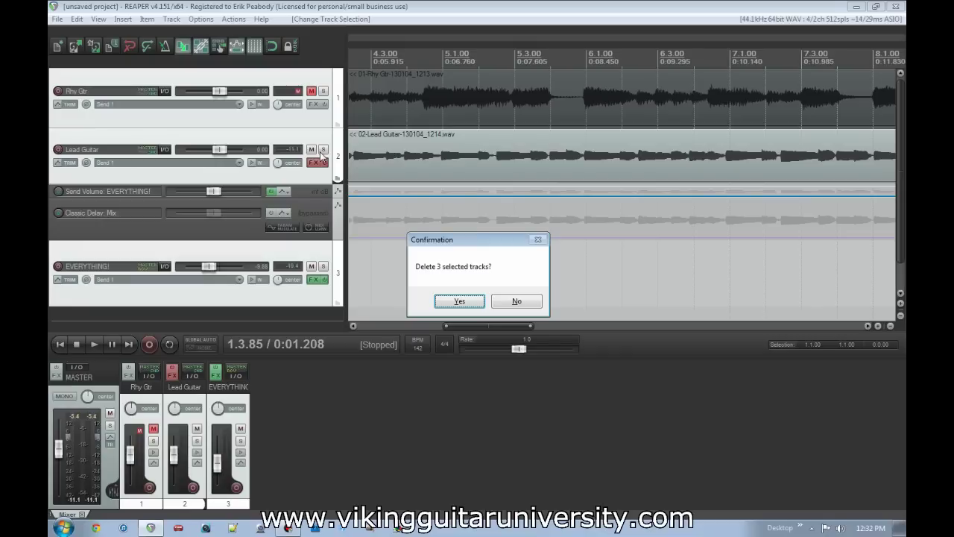
key("Tab")
key("Tab")
key("Tab")
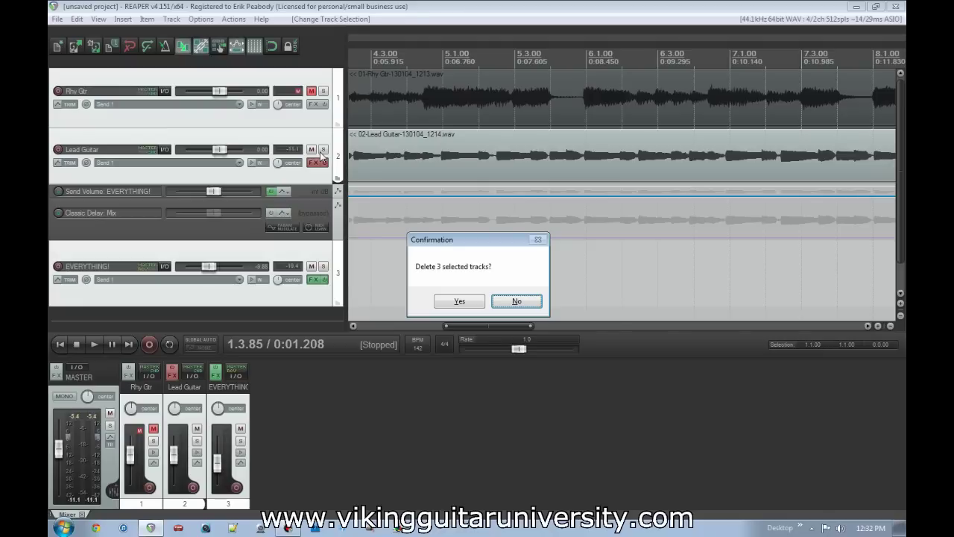
key("Return")
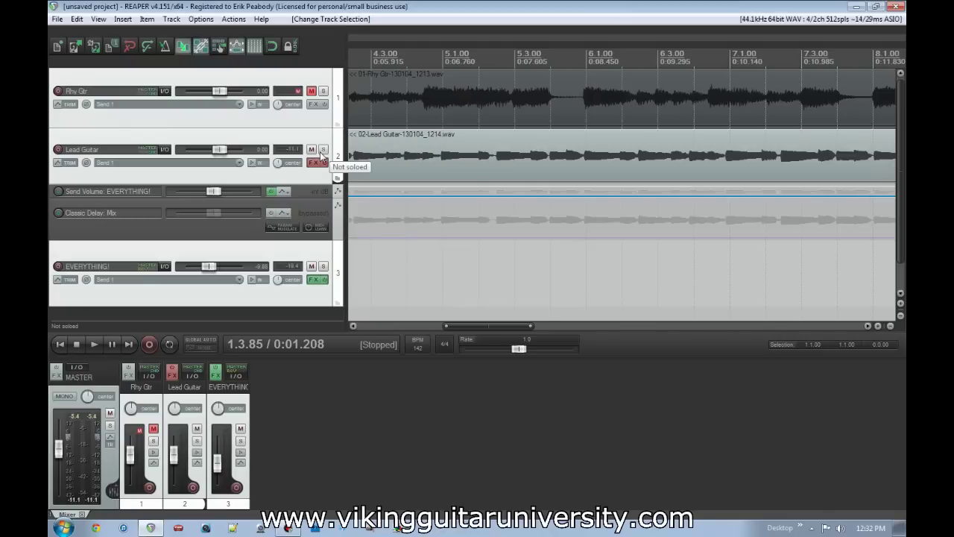
key("Delete")
left_click(459, 302)
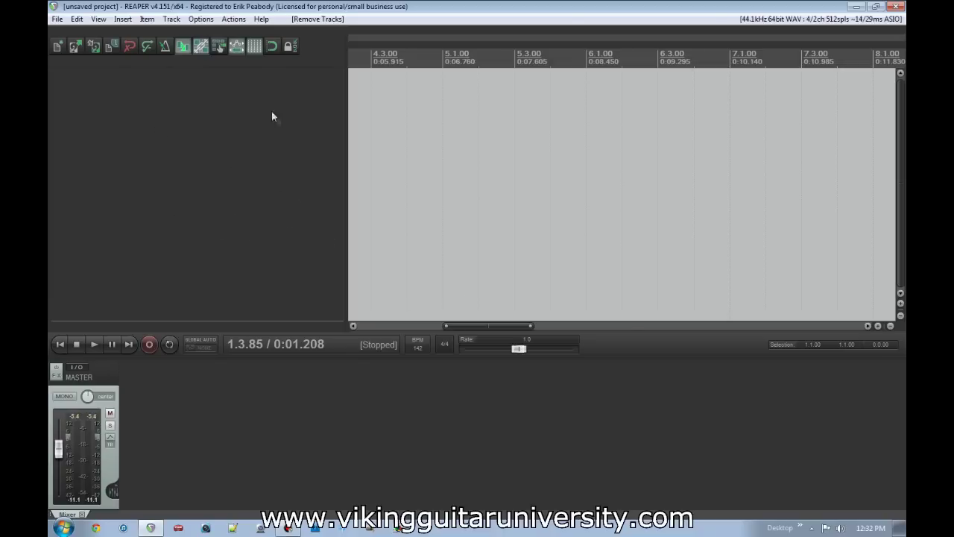
Step: Add a new track and name it DRUMZZZZ!
double_click(206, 103)
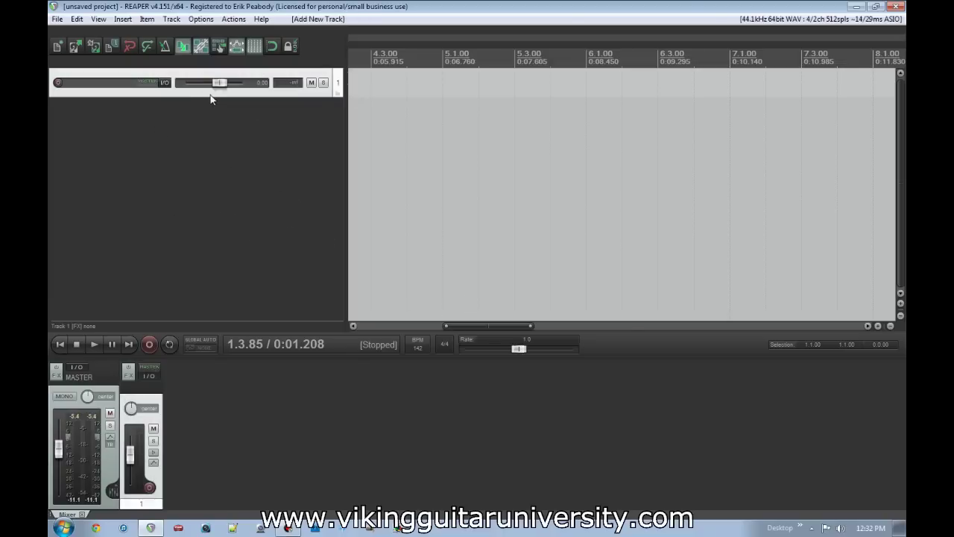
double_click(112, 83)
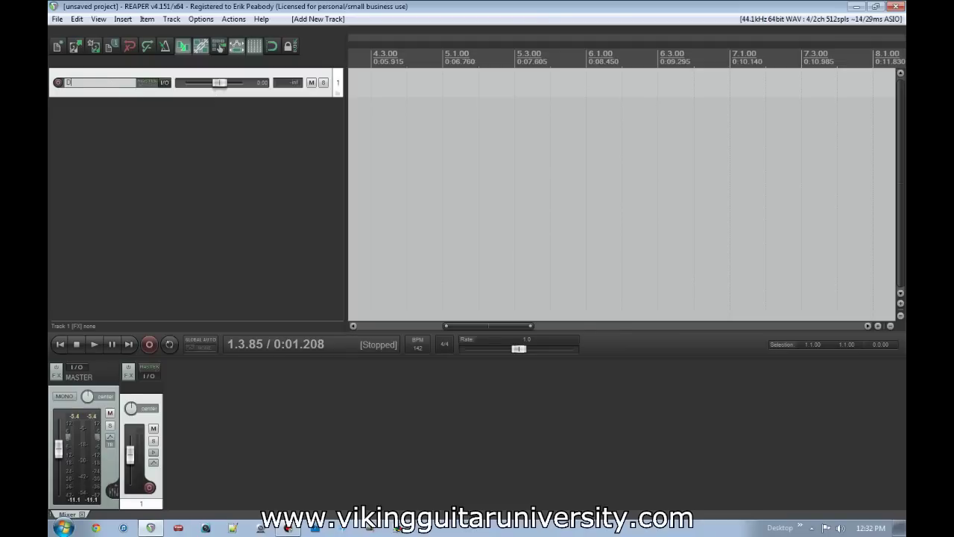
type("DRUMZZZZ!")
key("Return")
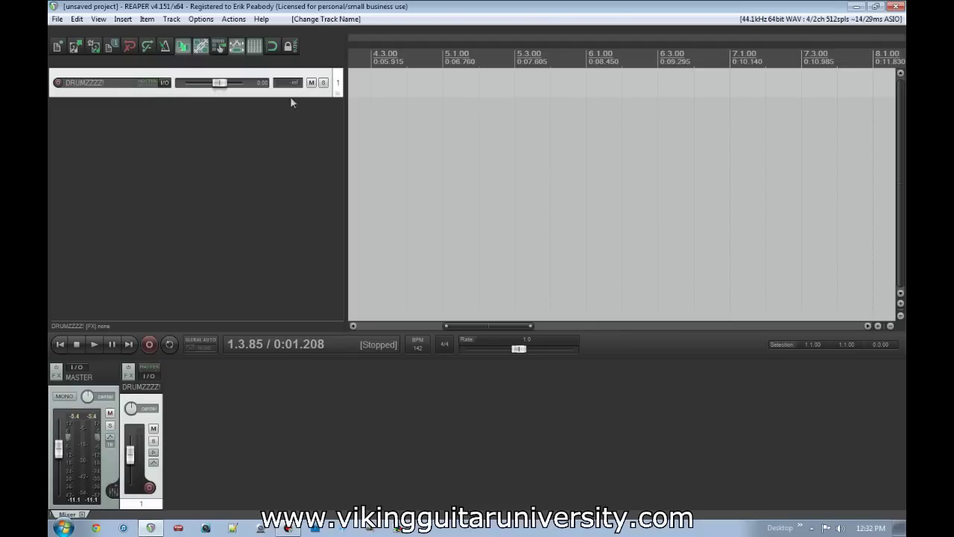
Step: Enlarge the DRUMZZZZ! track, add the Dfh Sampler (x86) (Toontrack) instrument to it, and close its windows
left_click_drag(320, 95, 321, 130)
left_click(314, 107)
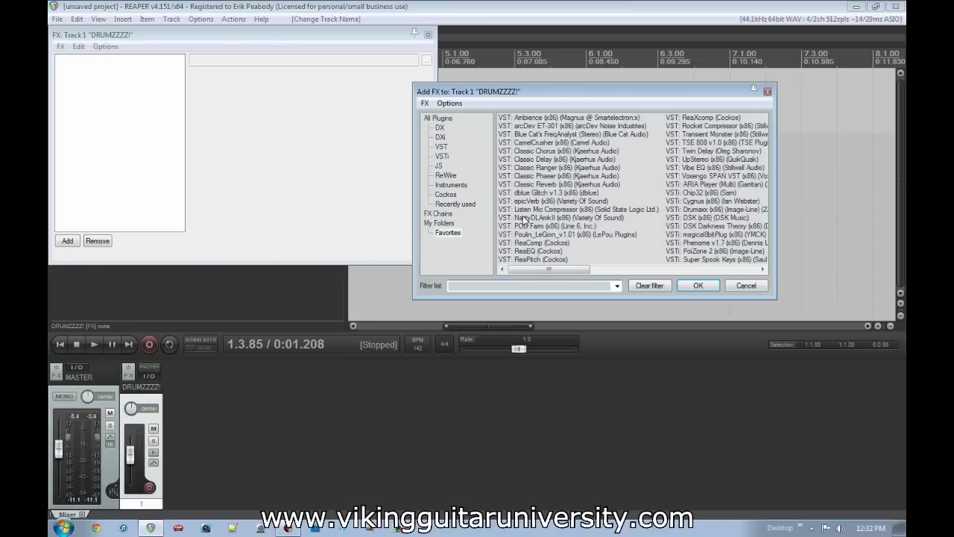
left_click(442, 156)
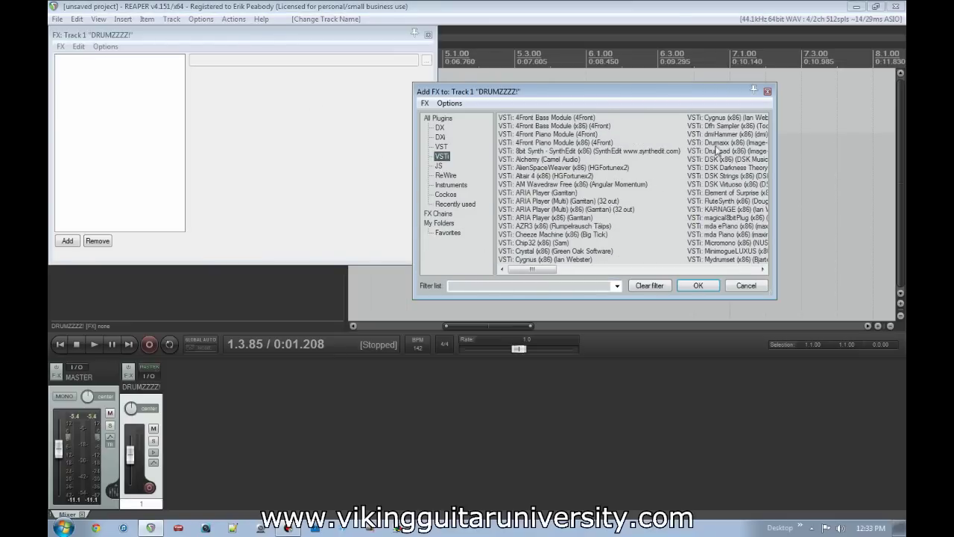
double_click(724, 126)
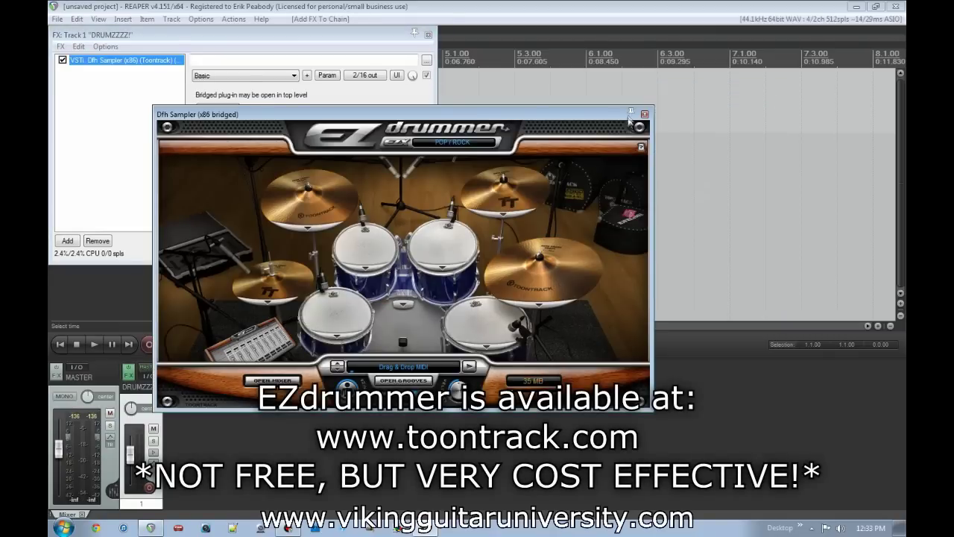
left_click(644, 115)
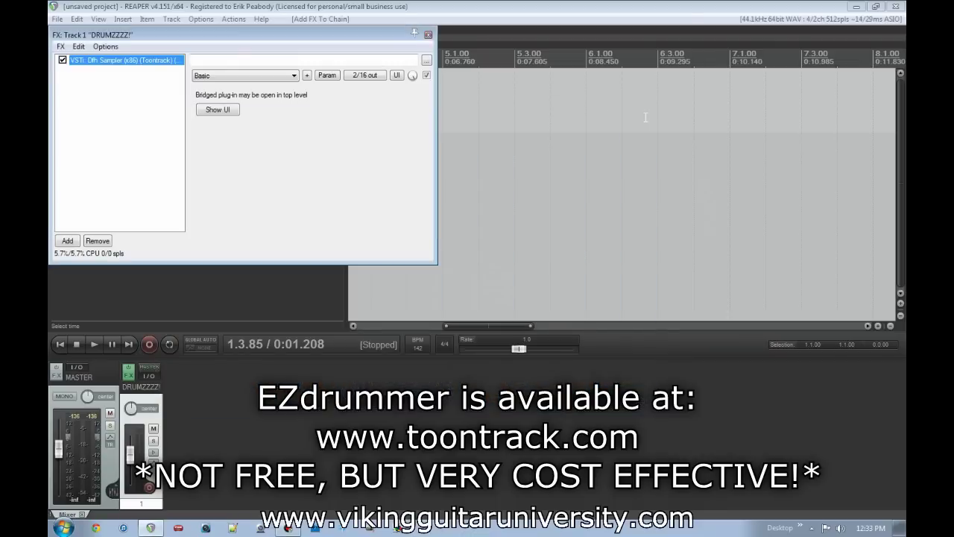
left_click(429, 35)
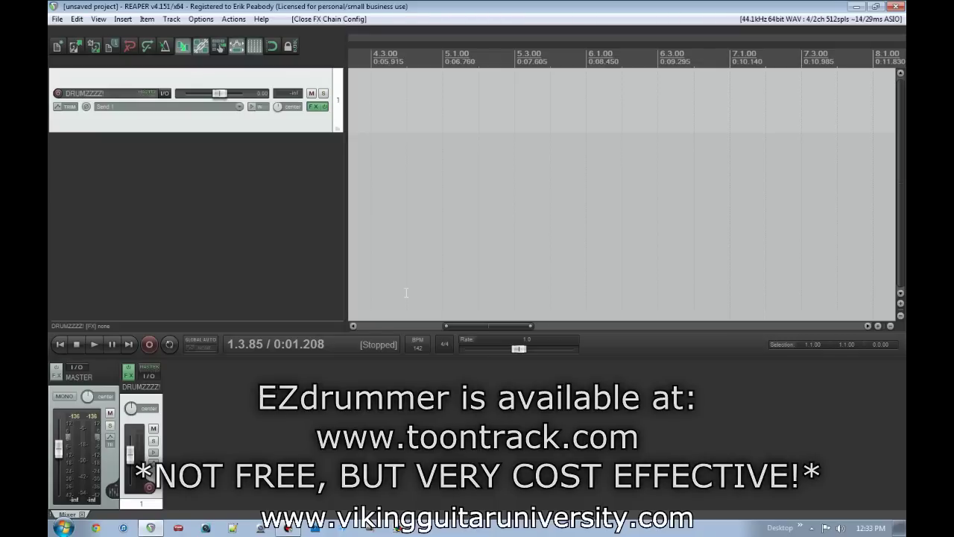
left_click(314, 109)
left_click(644, 112)
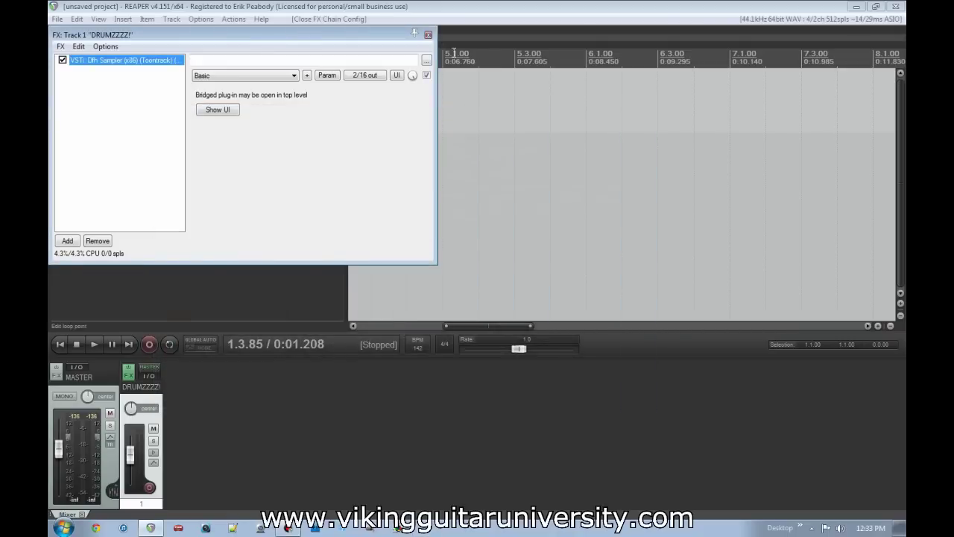
left_click(428, 34)
Step: Make the DRUMZZZZ! track taller, insert a one-bar MIDI item at the project start, and open it for editing
left_click_drag(295, 133, 284, 193)
left_click(361, 152)
scroll(475, 160, "up", 4)
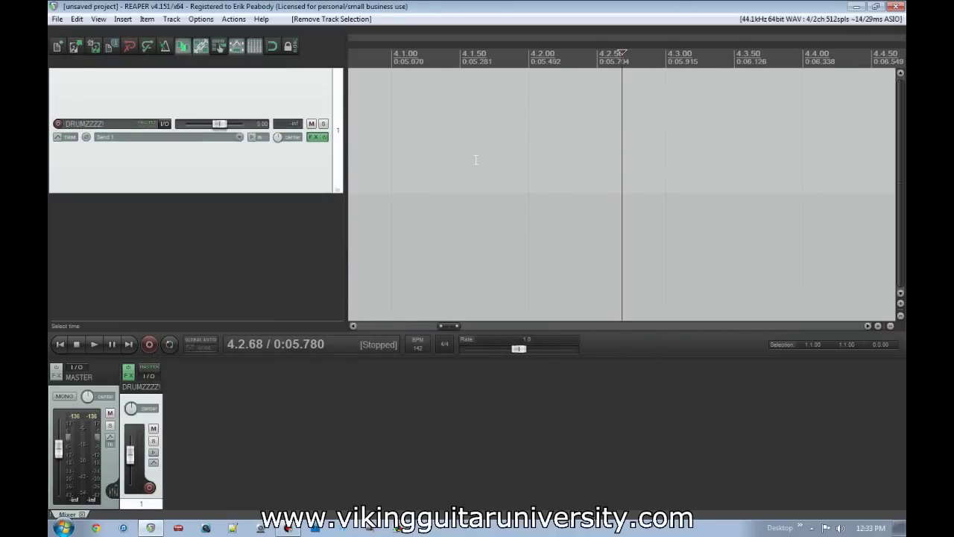
scroll(514, 158, "down", 5)
key("Home")
key("ctrl+alt+n")
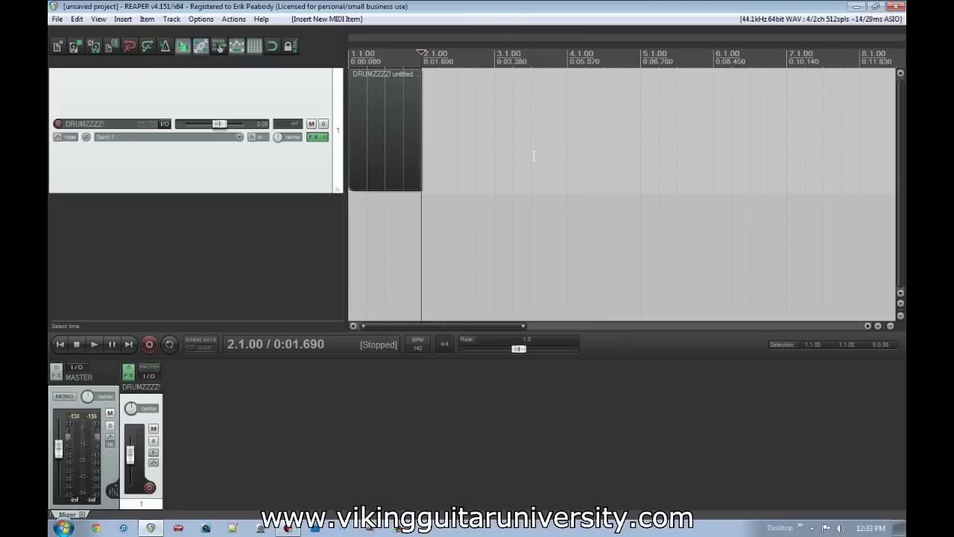
double_click(393, 147)
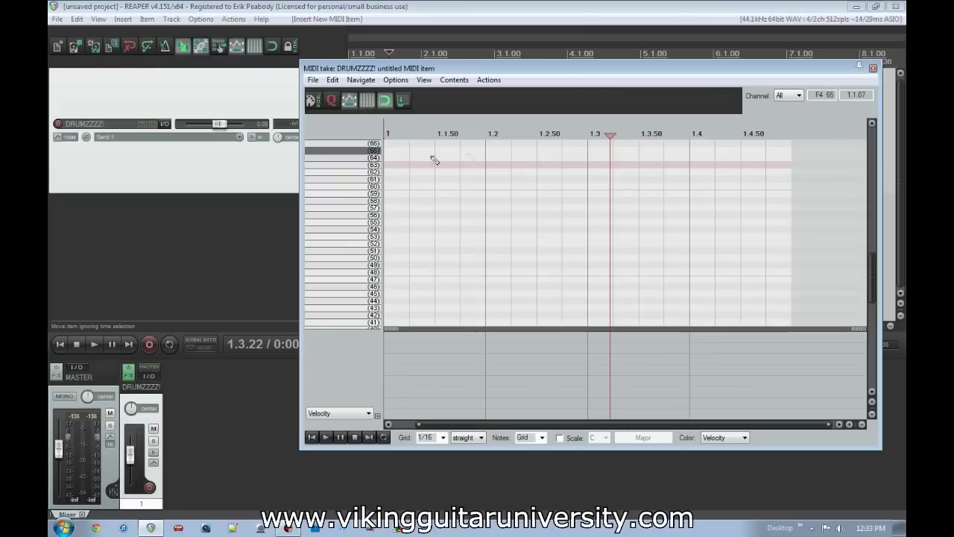
Step: Load the MIDI note names from Pop Rock Drum Map.txt and bring the Kick Drum row into view
left_click(313, 80)
mouse_move(403, 125)
left_click(470, 126)
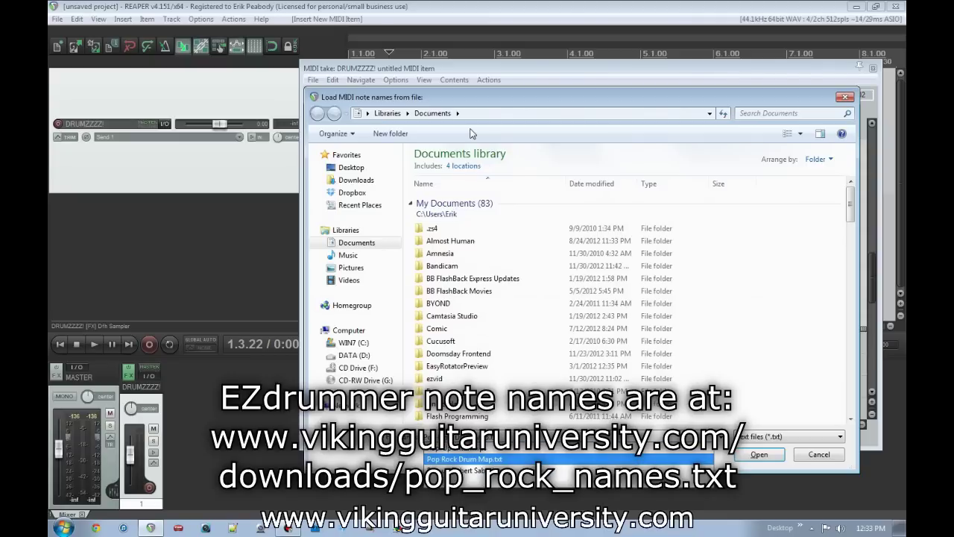
key("Return")
scroll(374, 296, "down", 3)
scroll(374, 296, "down", 2)
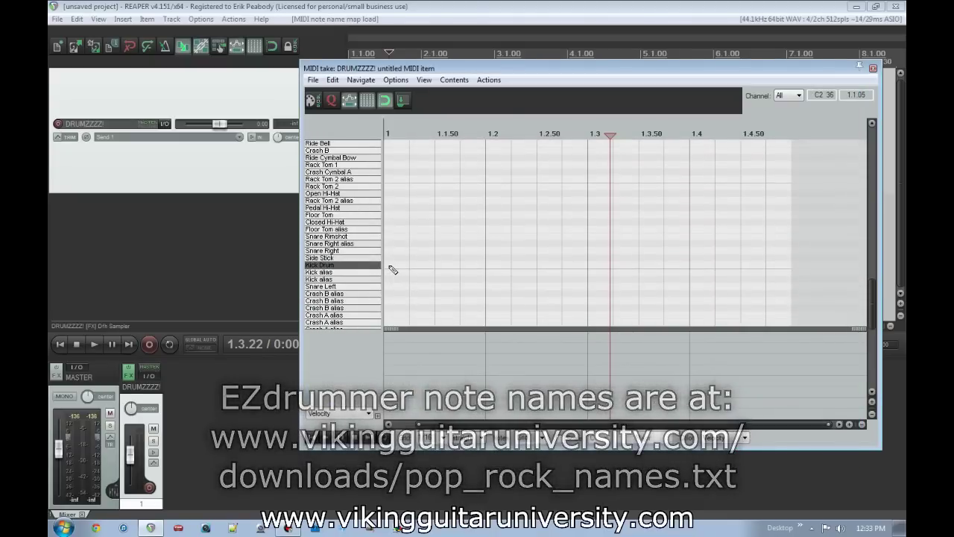
Step: Enter Kick Drum notes on beats 1 and 3, Snare Right on 2 and 4, and a closing Rack Tom 2 and Floor Tom fill
left_click(400, 268)
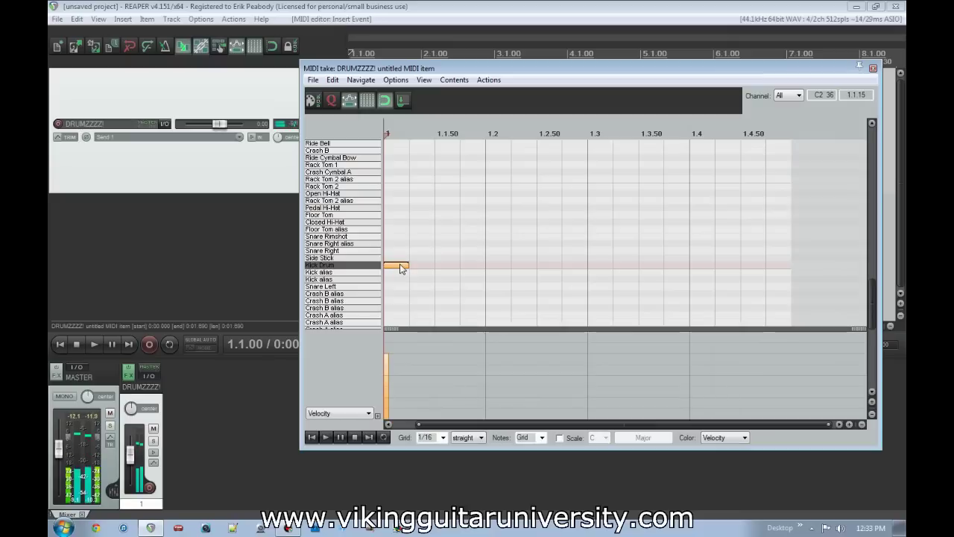
left_click(499, 251)
left_click(601, 265)
left_click(693, 251)
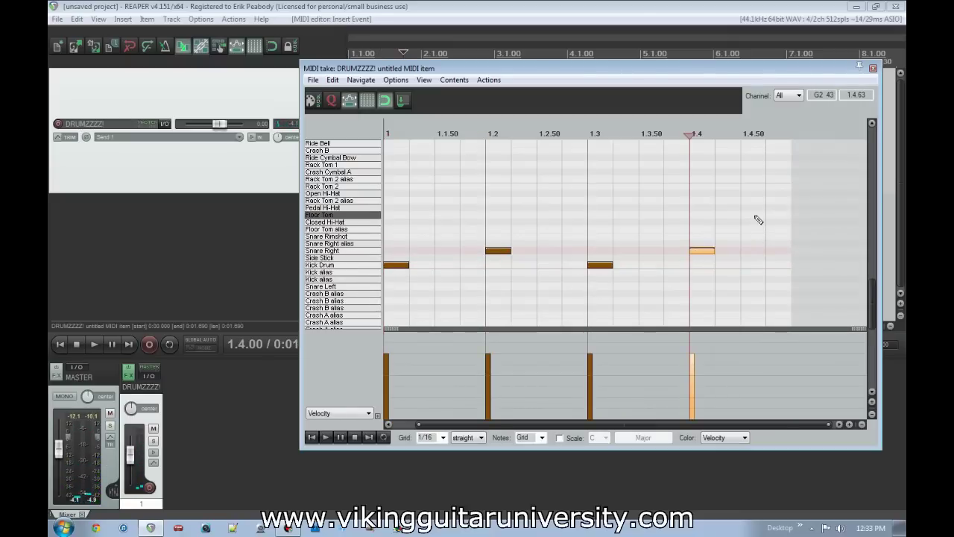
left_click(760, 186)
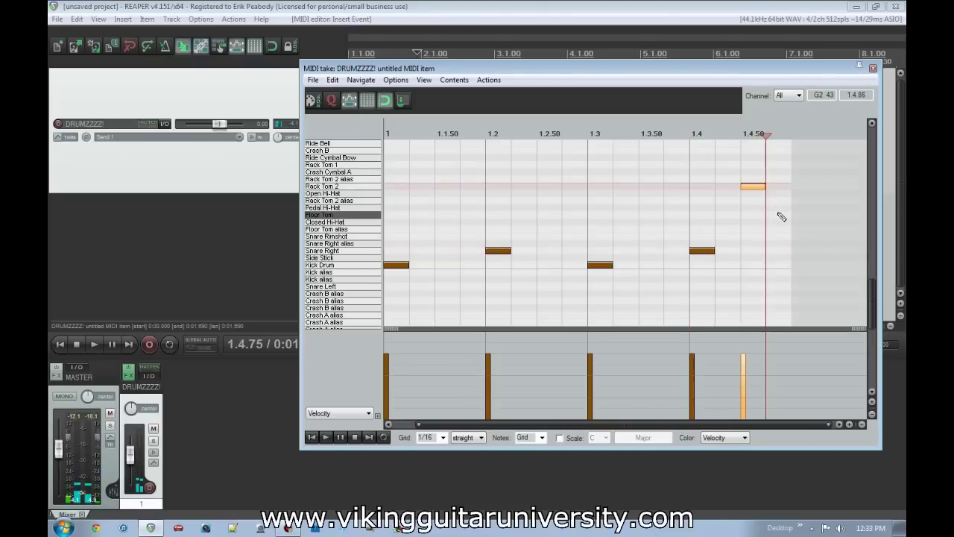
left_click(779, 214)
Step: Add a Crash A alias note on beat 1 and Hats Pedal Chick notes on every eighth from 1.1.50 to 1.4.50
scroll(361, 296, "down", 3)
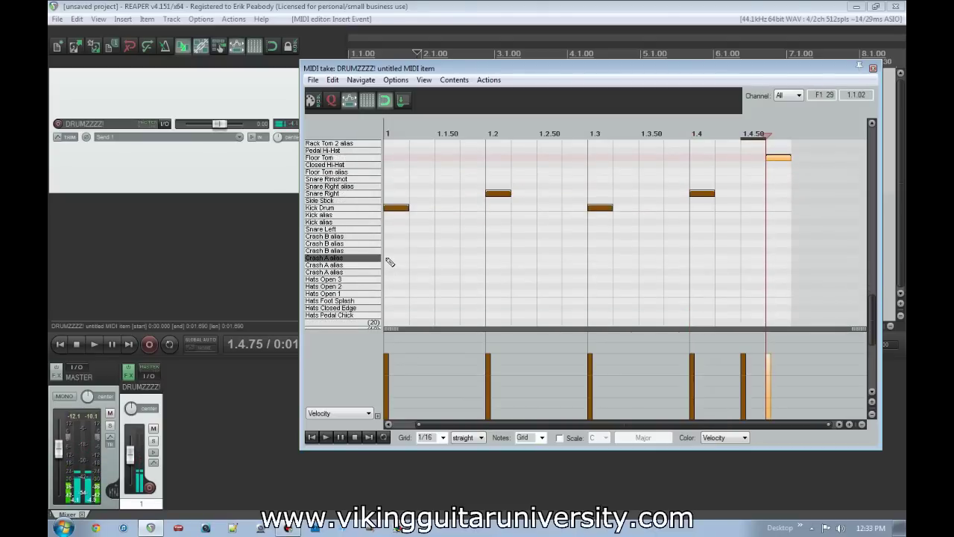
left_click(396, 258)
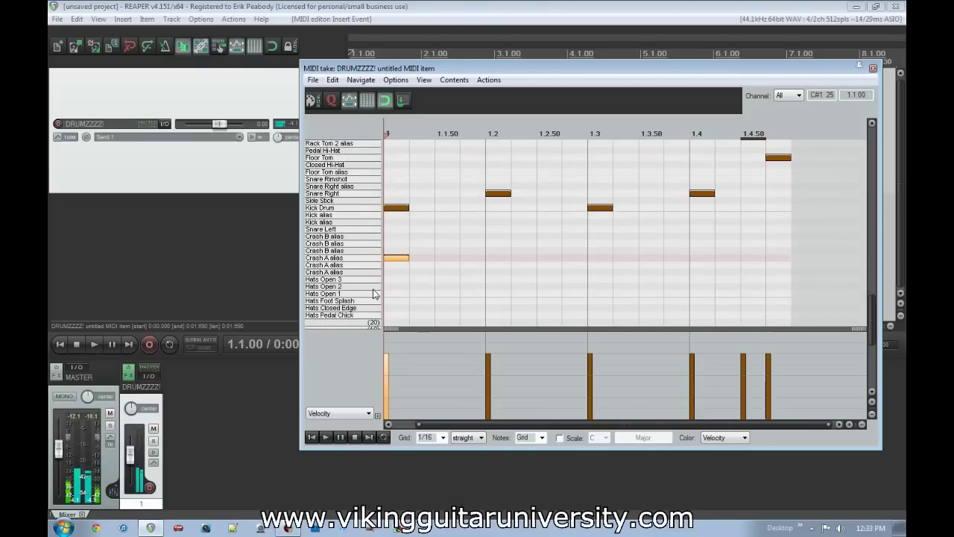
left_click(447, 316)
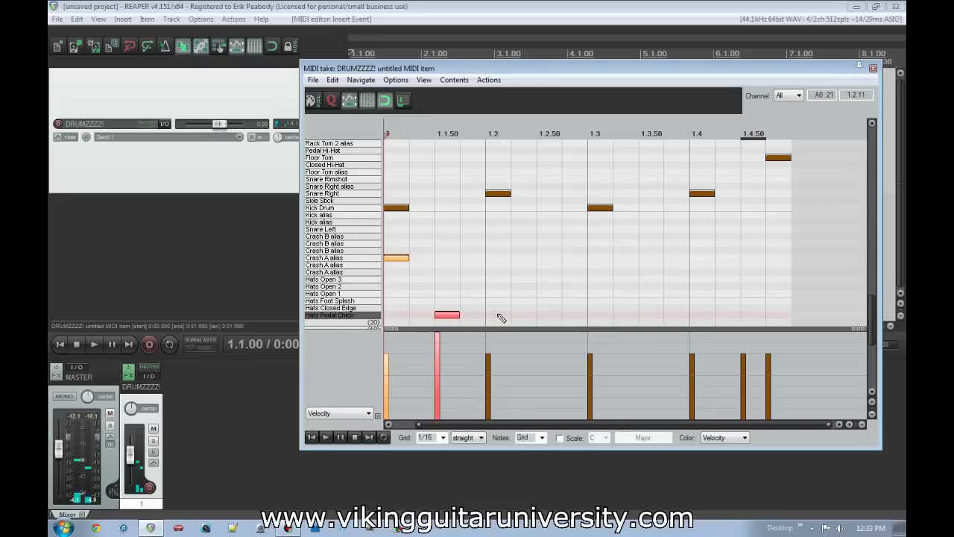
left_click(498, 316)
left_click(548, 316)
left_click(600, 315)
left_click(651, 315)
left_click(702, 316)
left_click(753, 316)
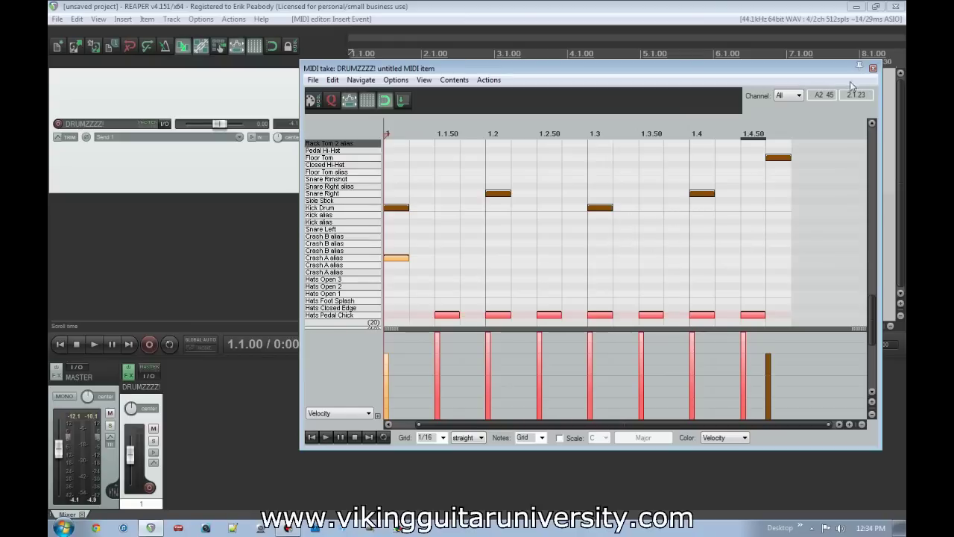
Step: Audition the drum pattern, close the MIDI editor, and paste a copy of the item at bar 2
key("space")
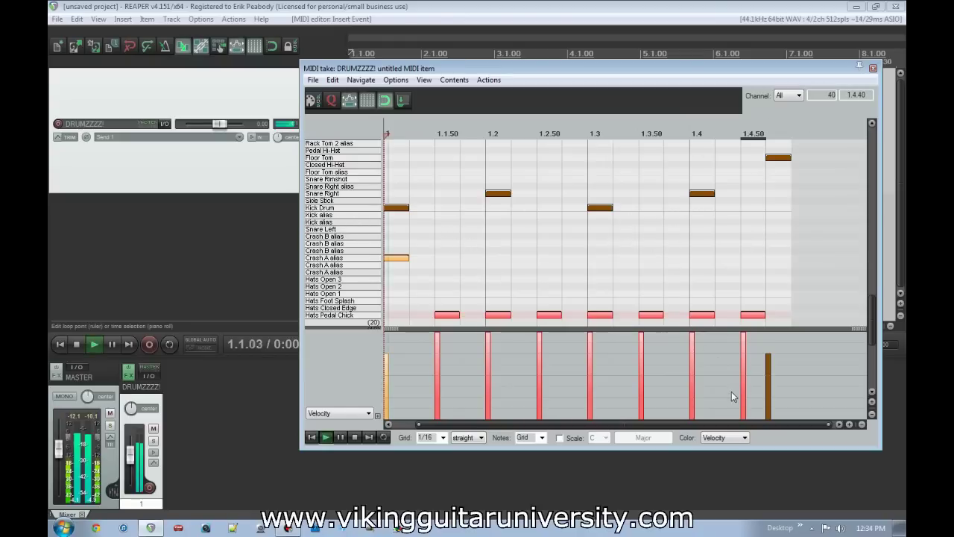
key("space")
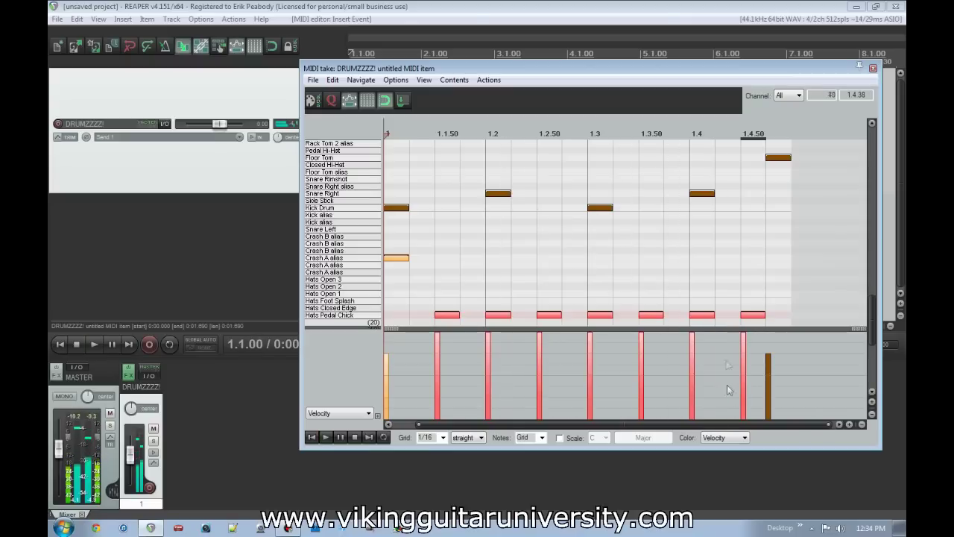
left_click(872, 69)
left_click(370, 127)
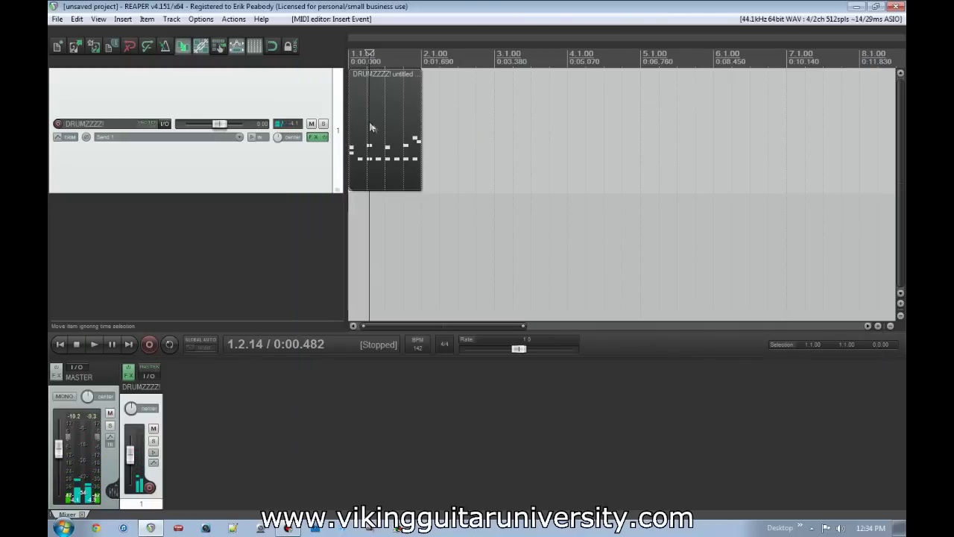
left_click(418, 137)
key("ctrl+v")
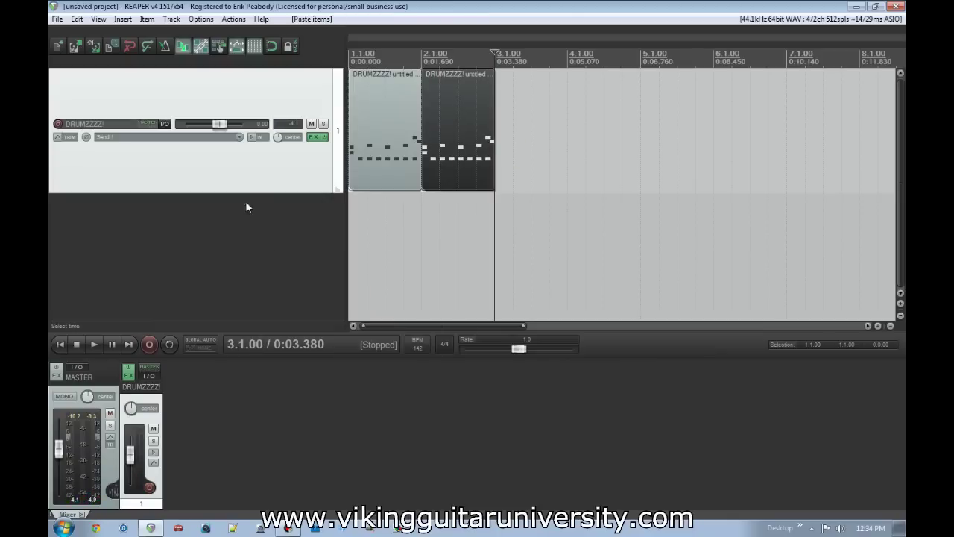
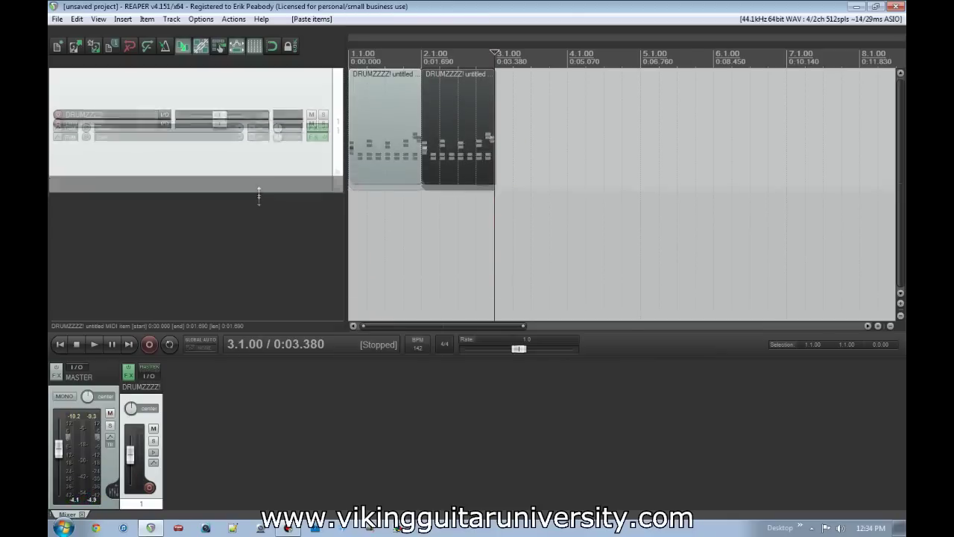
Step: Add the Classic Delay (x86) (Kjaerhus Audio) effect after Dfh Sampler on the DRUMZZZZ! track and close the effect windows
scroll(520, 246, "up", 3)
scroll(519, 246, "down", 3)
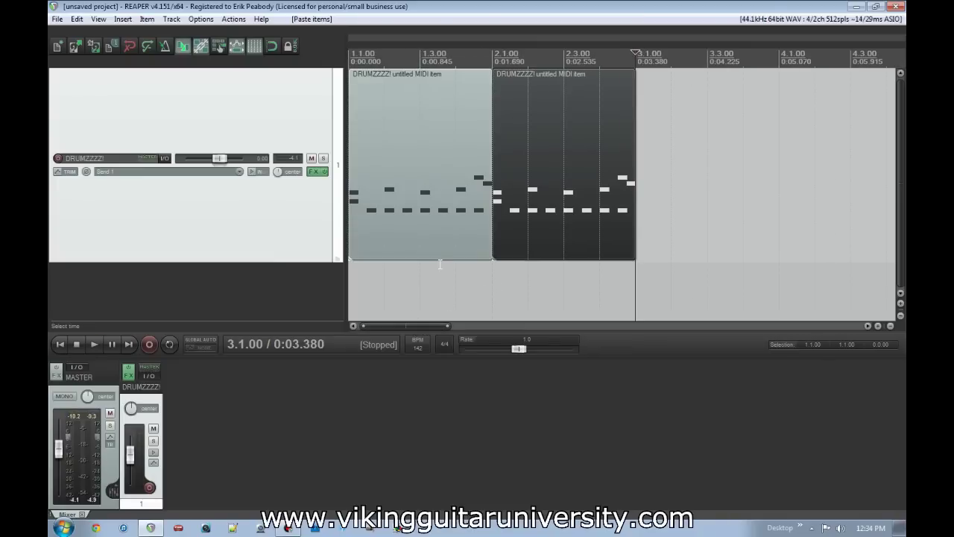
left_click(314, 173)
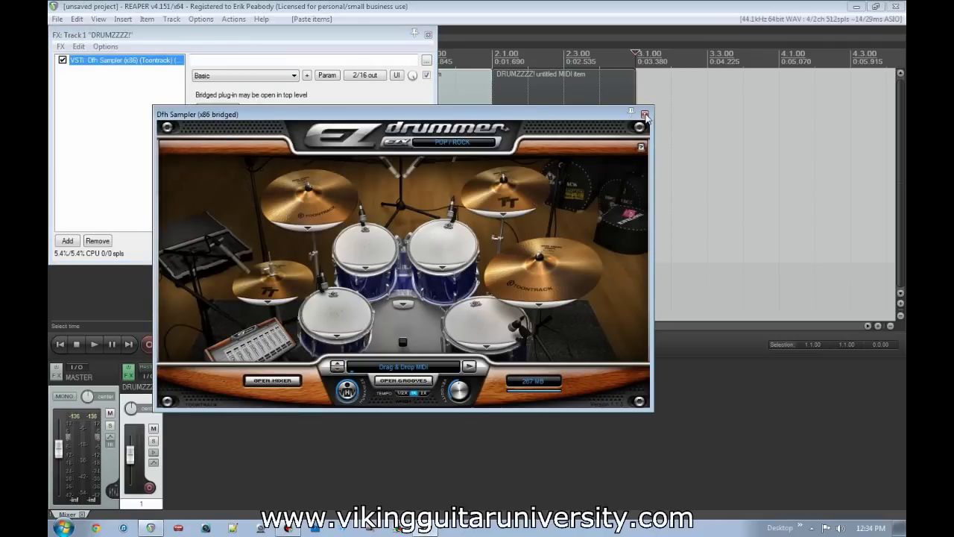
left_click(645, 115)
left_click_drag(345, 37, 712, 213)
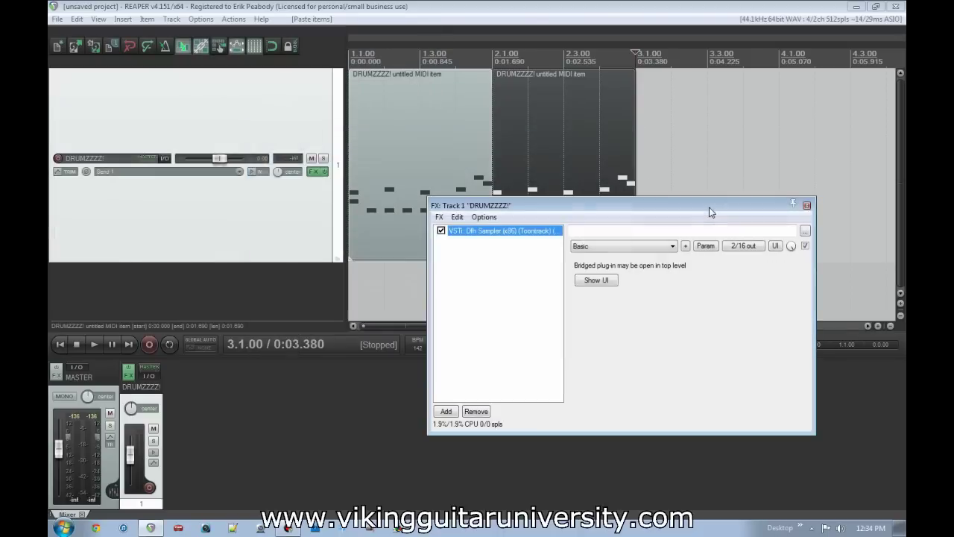
left_click(450, 413)
left_click(459, 232)
double_click(544, 160)
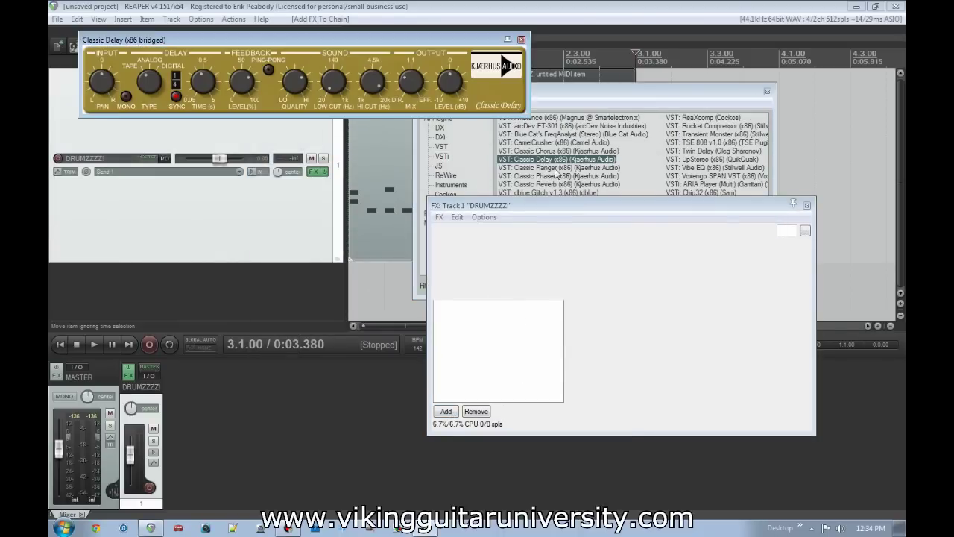
left_click(521, 39)
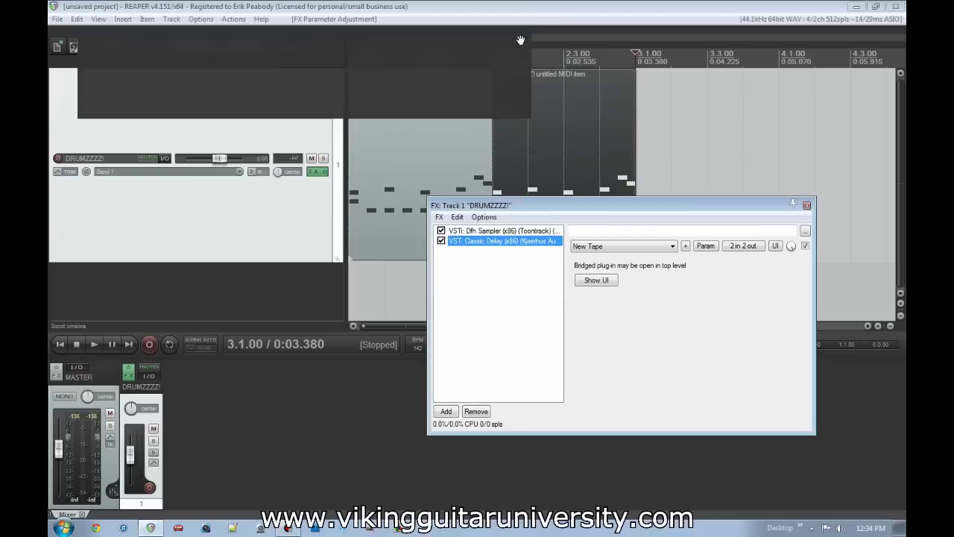
left_click(807, 206)
Step: Deselect the MIDI items and audition the delayed drums from the project start
key("Home")
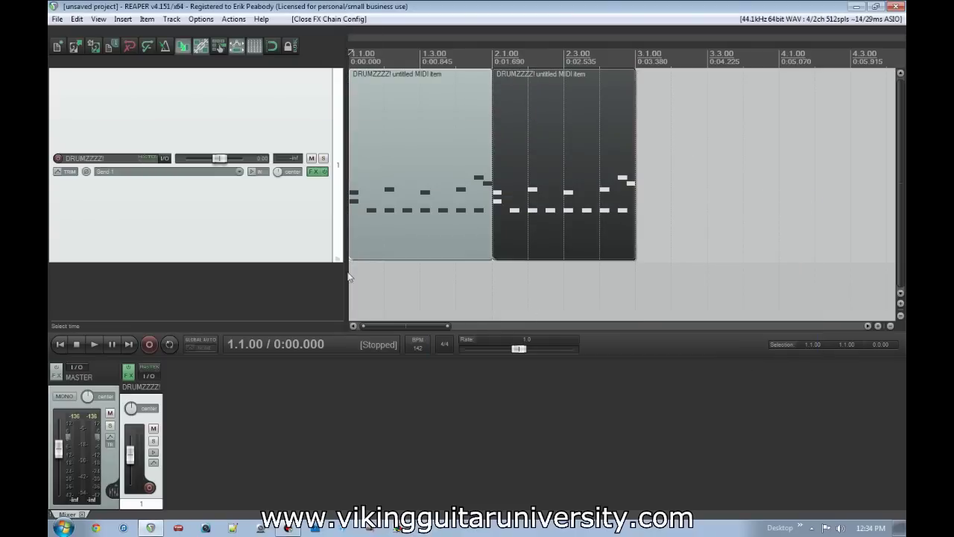
left_click(403, 237)
left_click(388, 272)
key("Home")
key("space")
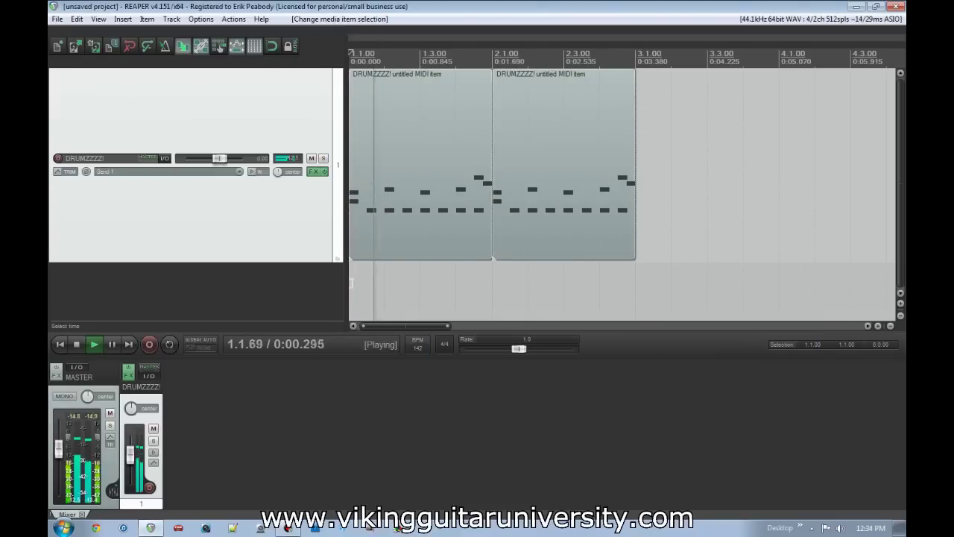
key("space")
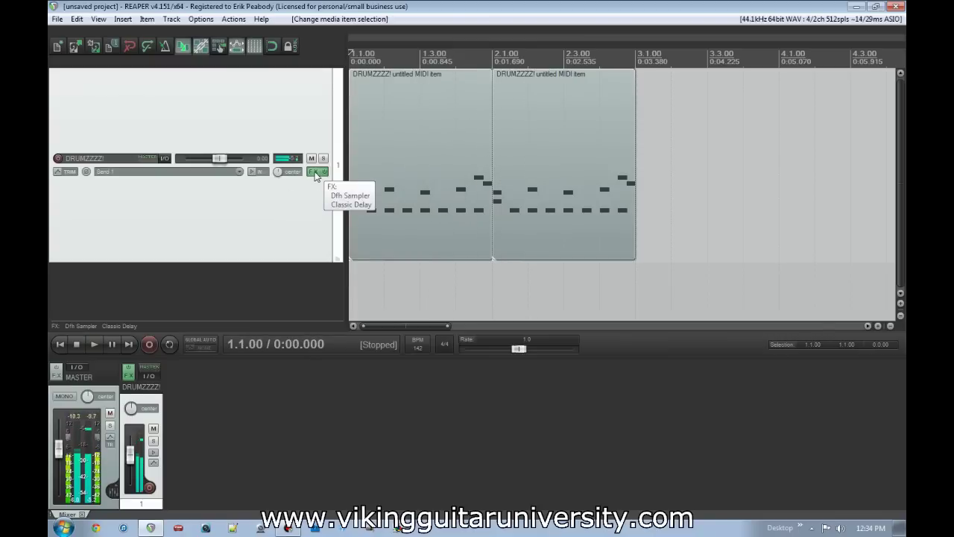
Step: Set the Classic Delay's synced time to 3/8, audition the drums, and close the track's FX window
left_click(316, 172)
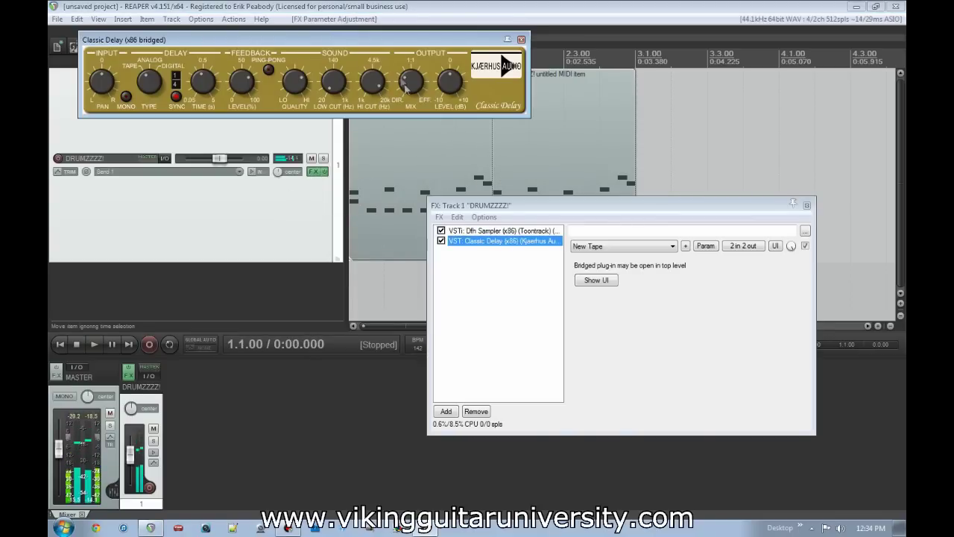
left_click(176, 85)
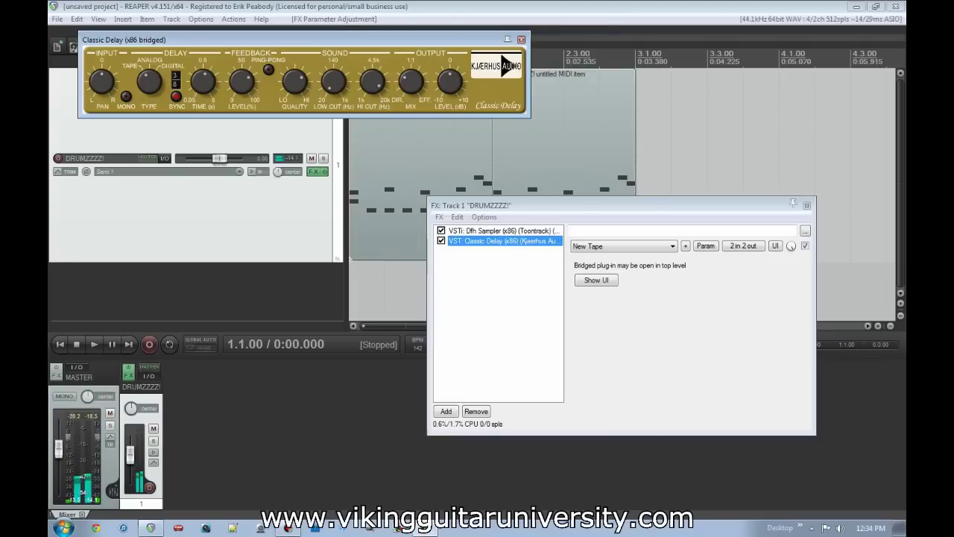
left_click(522, 39)
left_click(511, 332)
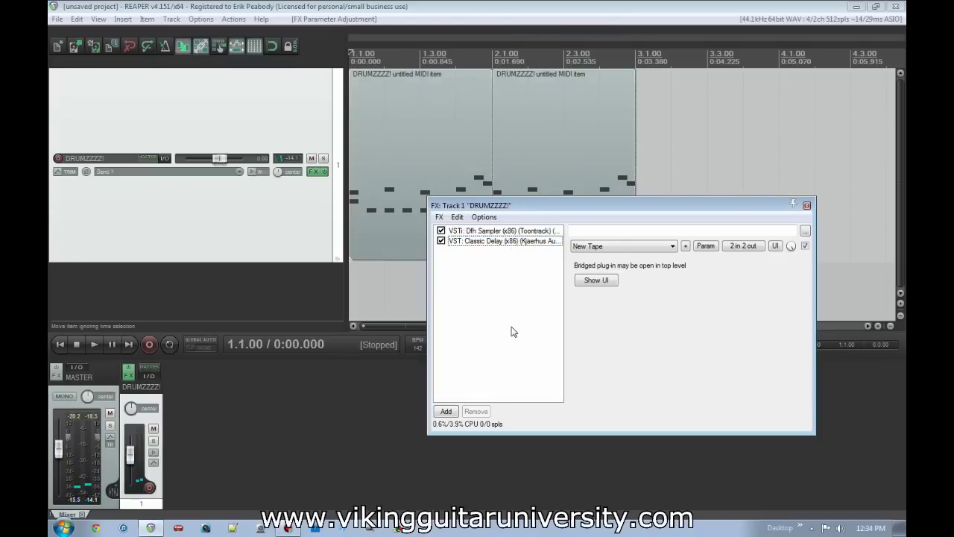
key("space")
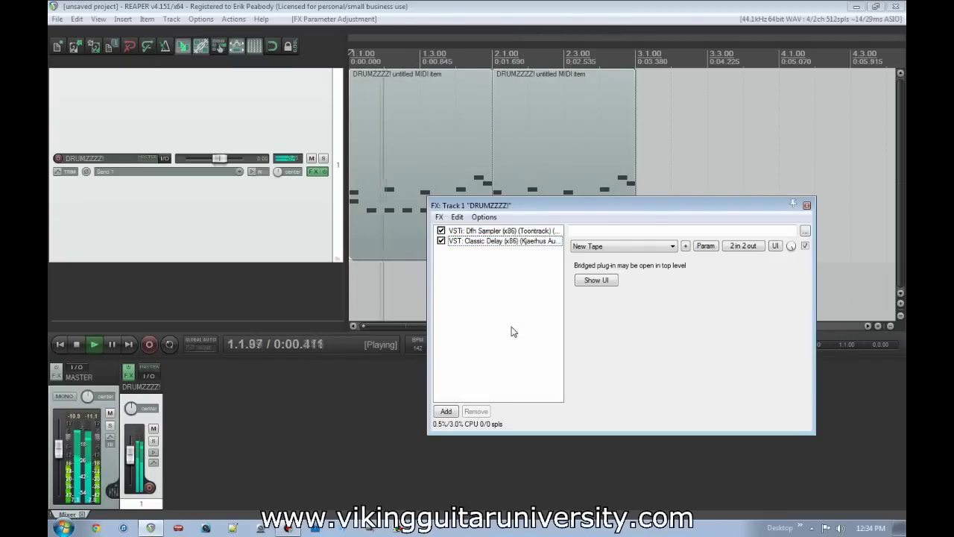
key("space")
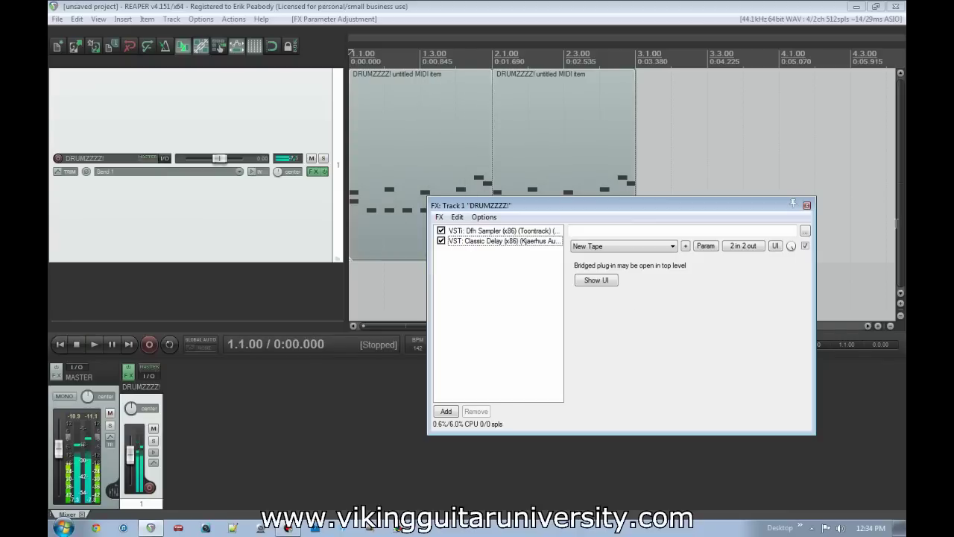
left_click(807, 206)
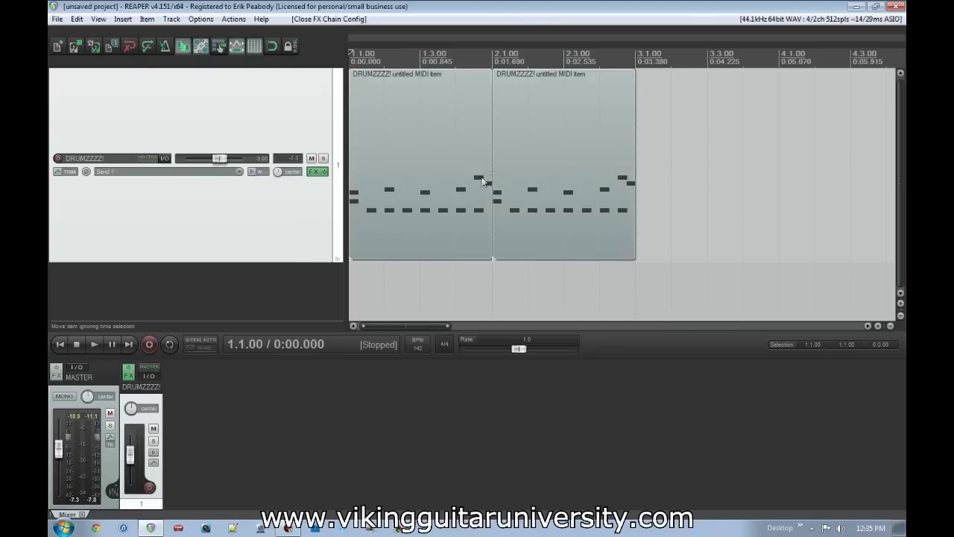
Step: Reduce the DRUMZZZZ! track's height and open its first MIDI item for editing
left_click_drag(294, 265, 294, 198)
double_click(387, 166)
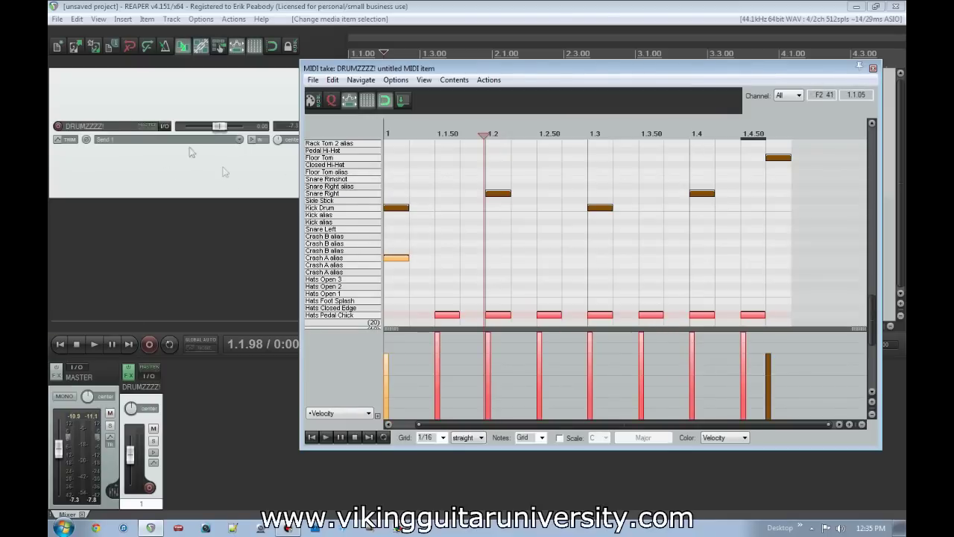
right_click(154, 152)
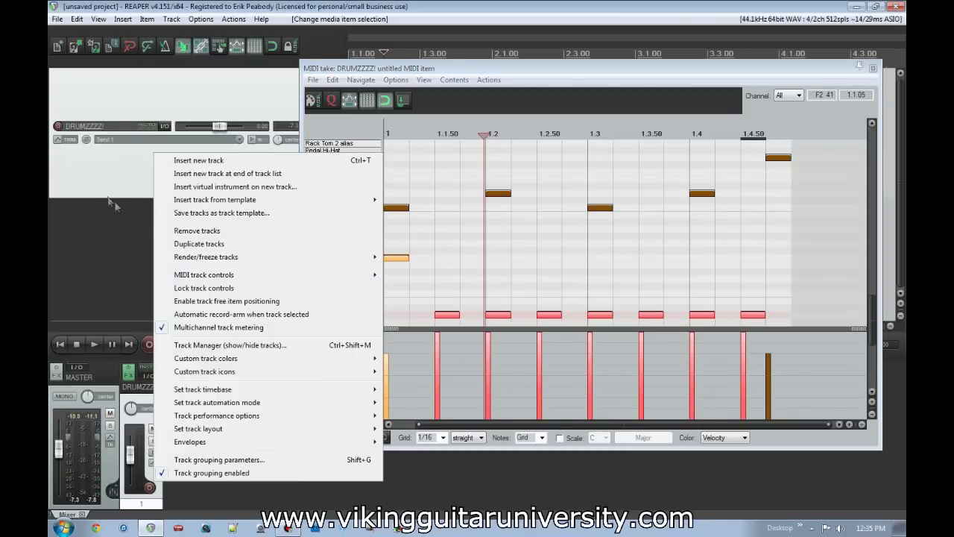
left_click(121, 199)
scroll(386, 279, "down", 1)
scroll(353, 284, "up", 1)
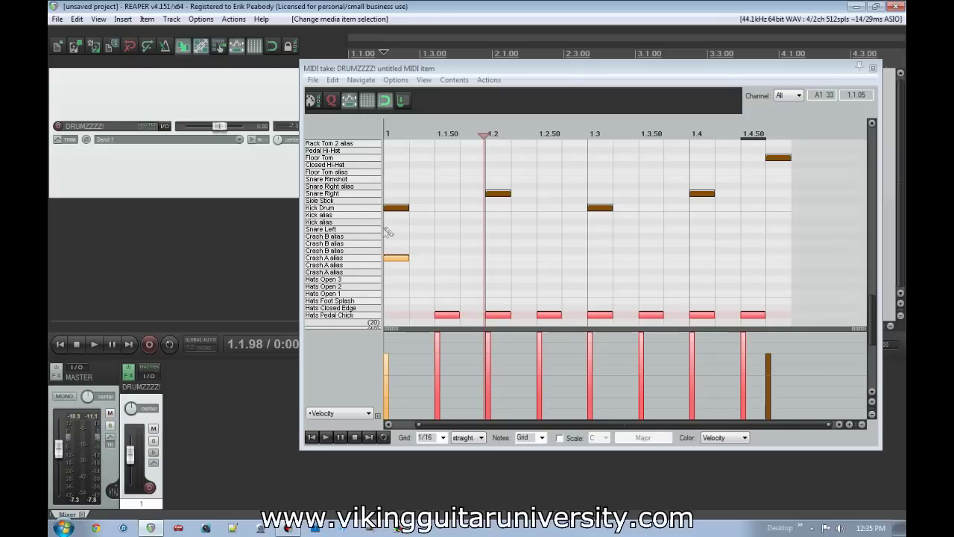
Step: Mute the Crash A alias and Hats Pedal Chick notes in the first MIDI item
scroll(639, 294, "down", 7)
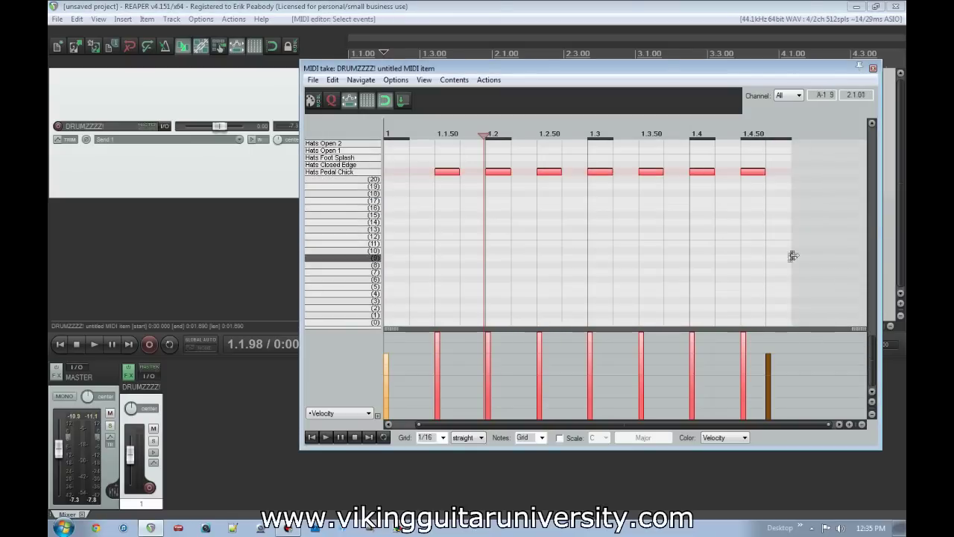
scroll(871, 342, "up", 4)
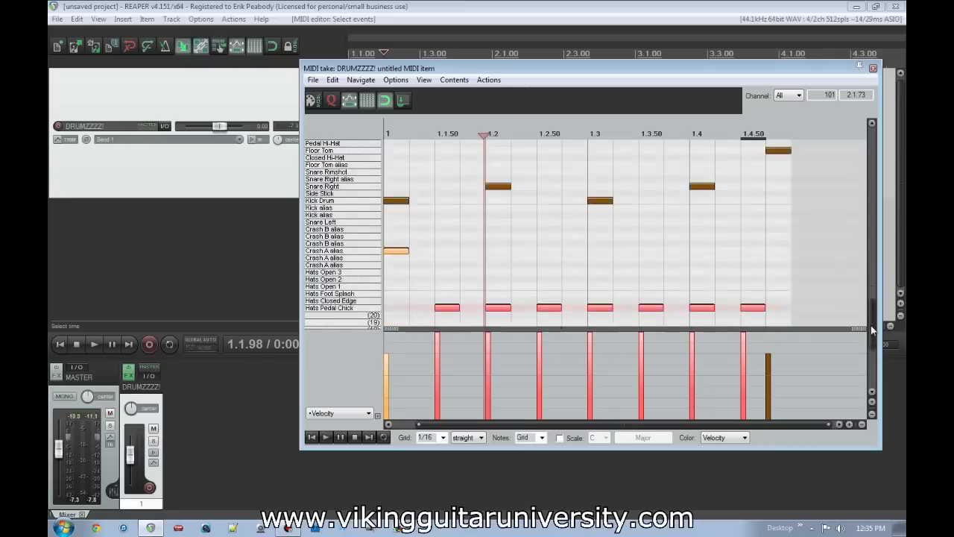
right_click(643, 250)
left_click(684, 390)
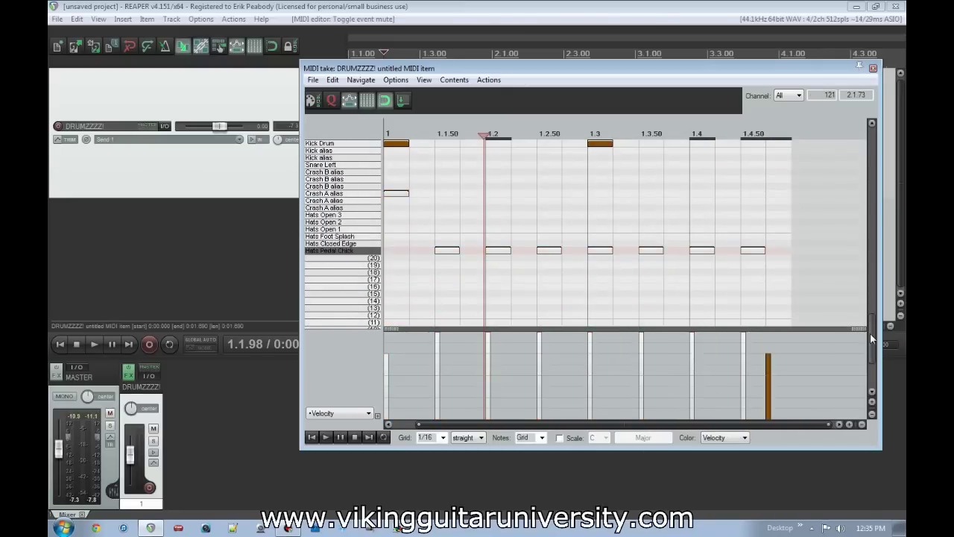
Step: Mute the snare and tom notes as well, leaving only the Kick Drum notes active, and close the MIDI editor
scroll(870, 337, "up", 6)
left_click_drag(466, 181, 662, 309)
right_click(656, 265)
left_click(696, 391)
left_click(873, 68)
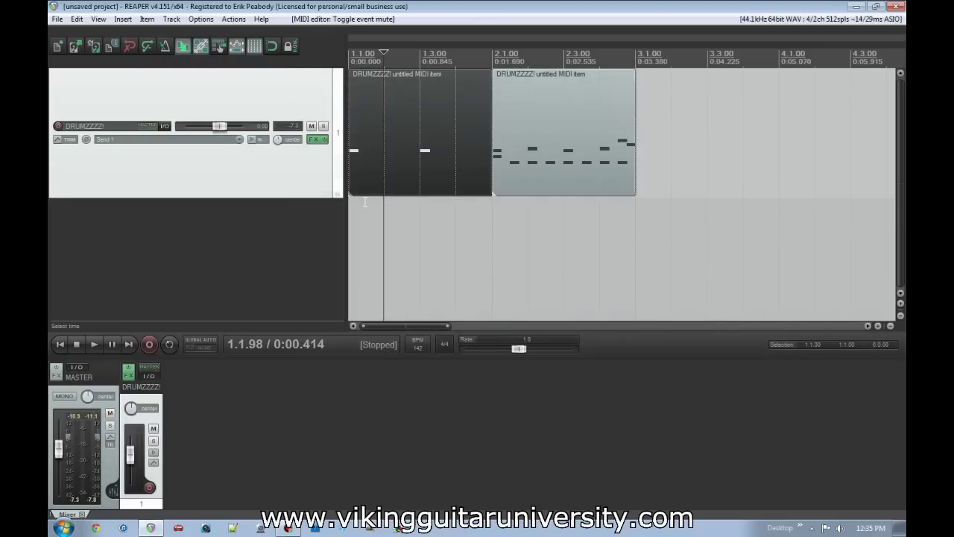
Step: Audition the kick-only bar from the project start
key("Home")
key("space")
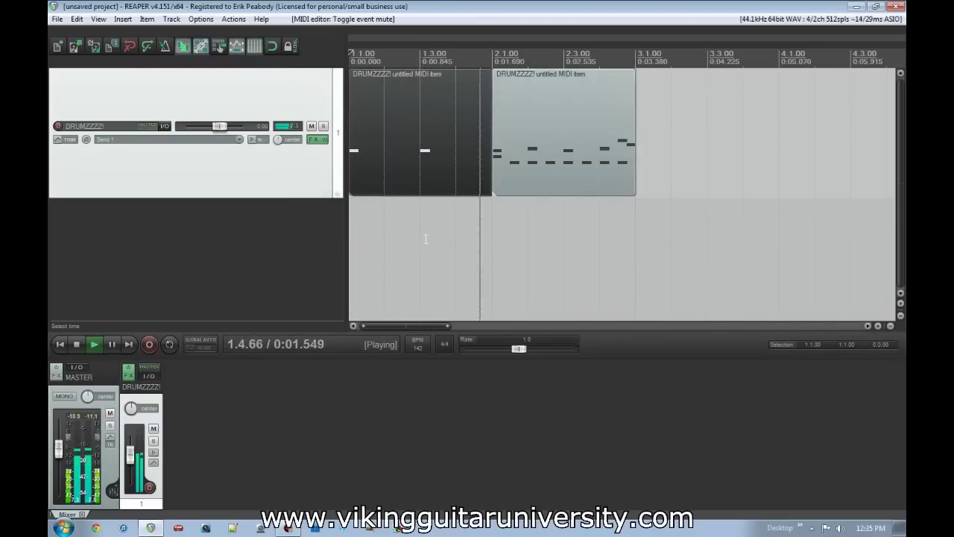
key("space")
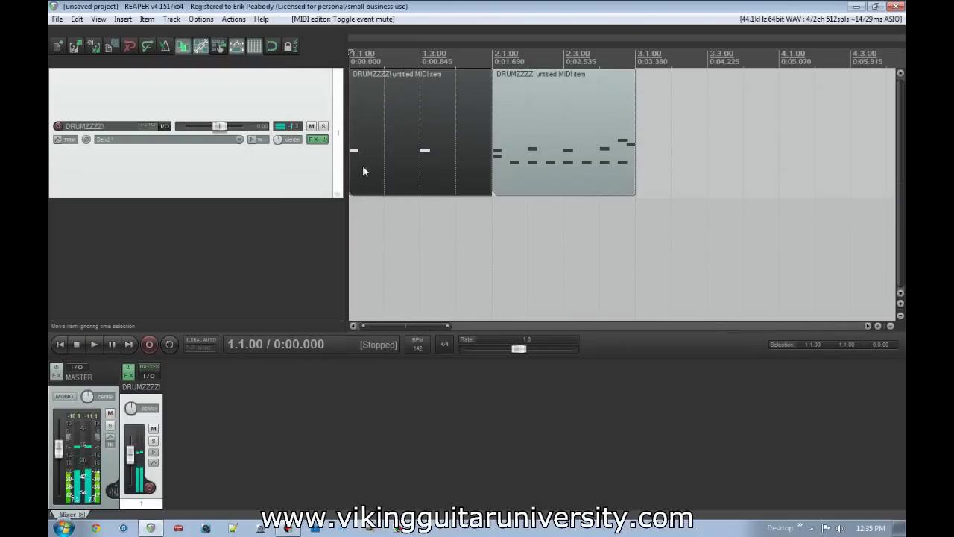
Step: Delete the second MIDI item and render the DRUMZZZZ! track to a separate audio stem track
right_click(274, 156)
left_click(540, 144)
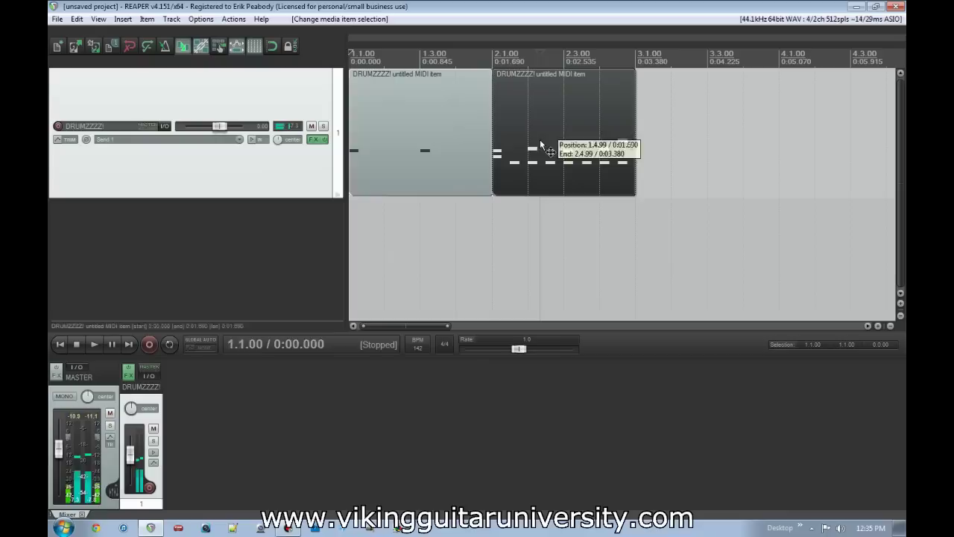
key("Delete")
key("Home")
right_click(317, 179)
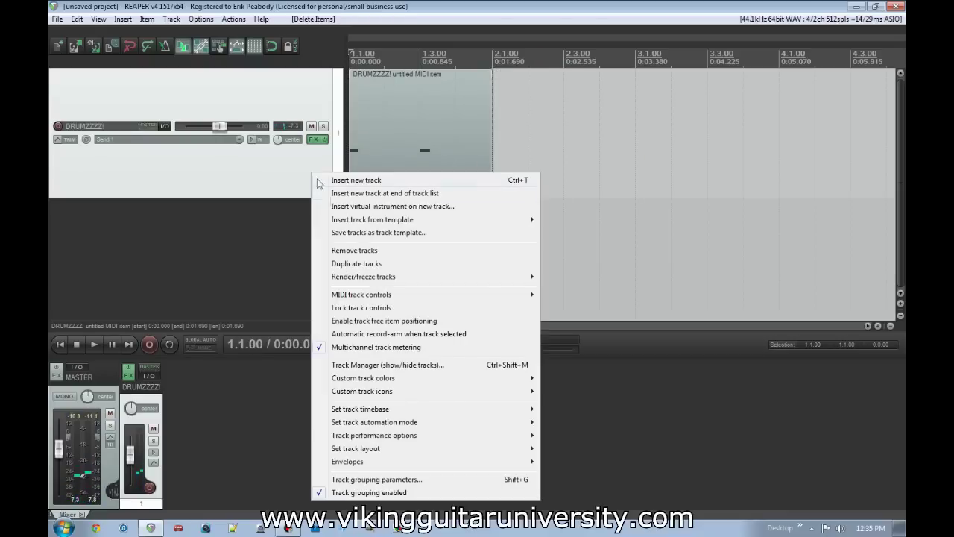
key("Escape")
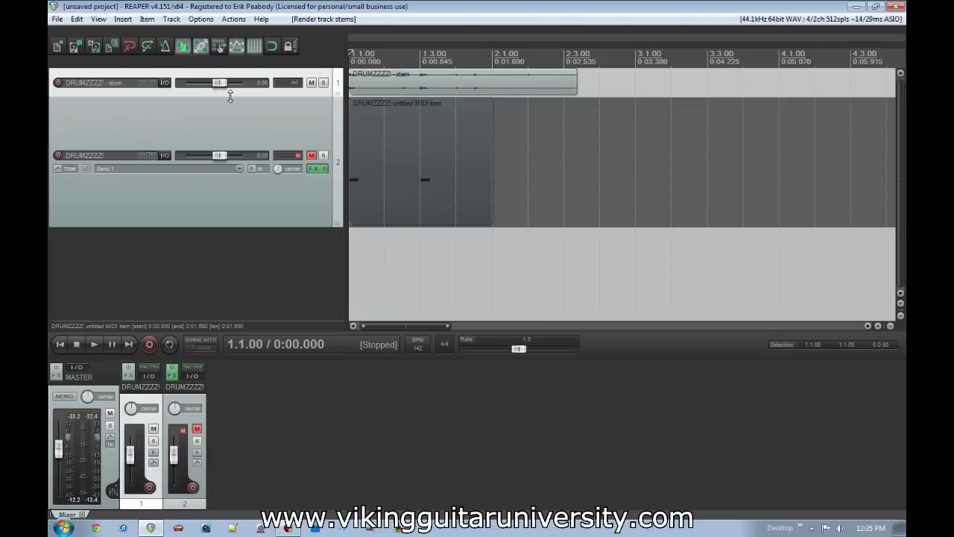
Step: Enlarge and audition the rendered stem track, and check its effects chain
left_click_drag(230, 95, 235, 228)
key("space")
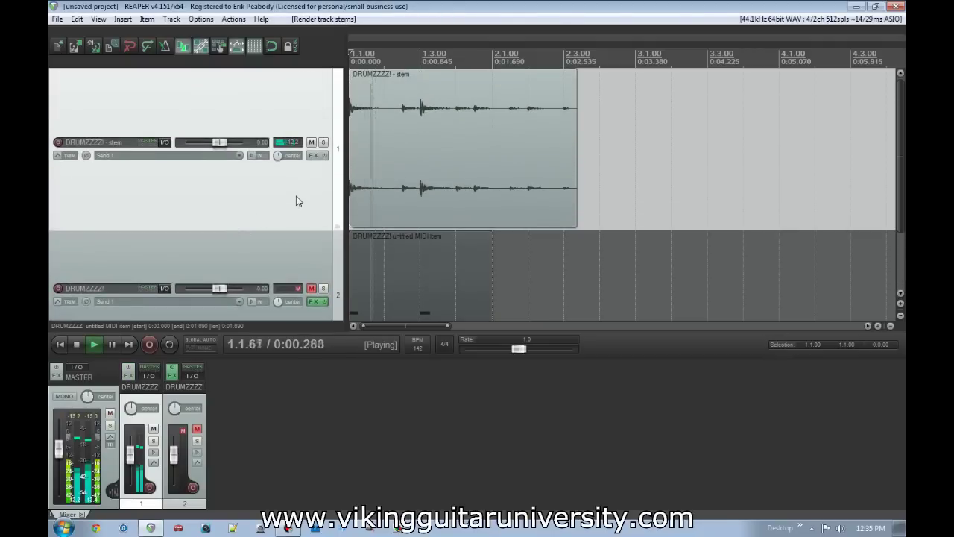
key("space")
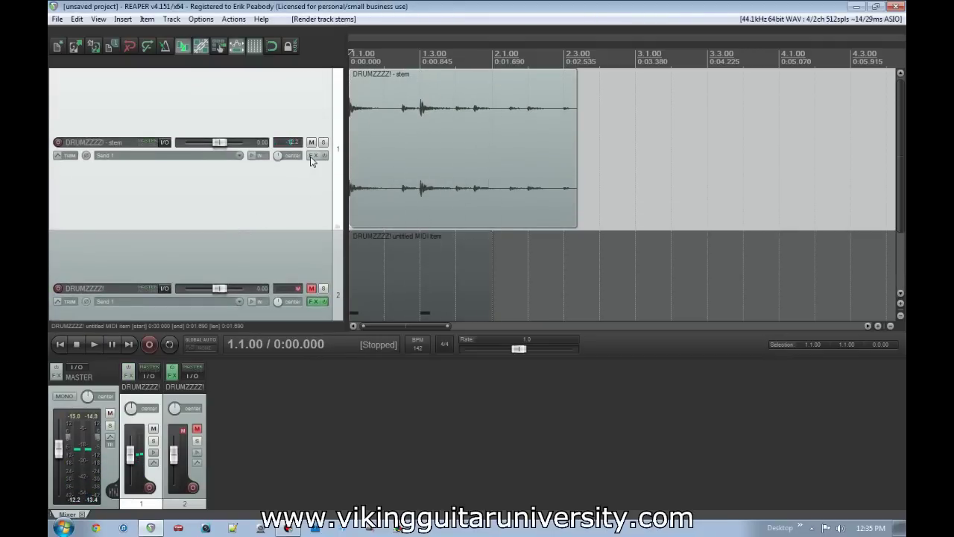
left_click(316, 155)
left_click(767, 92)
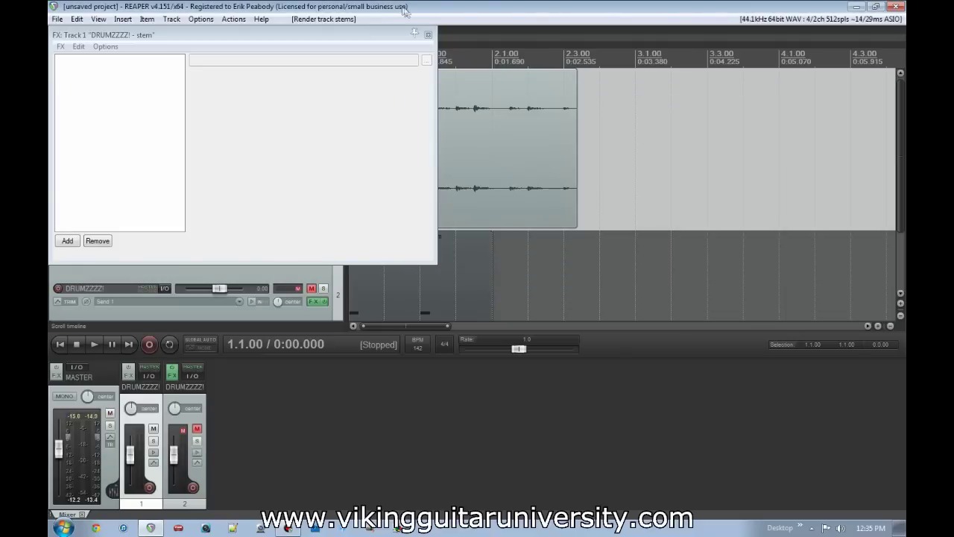
left_click(428, 35)
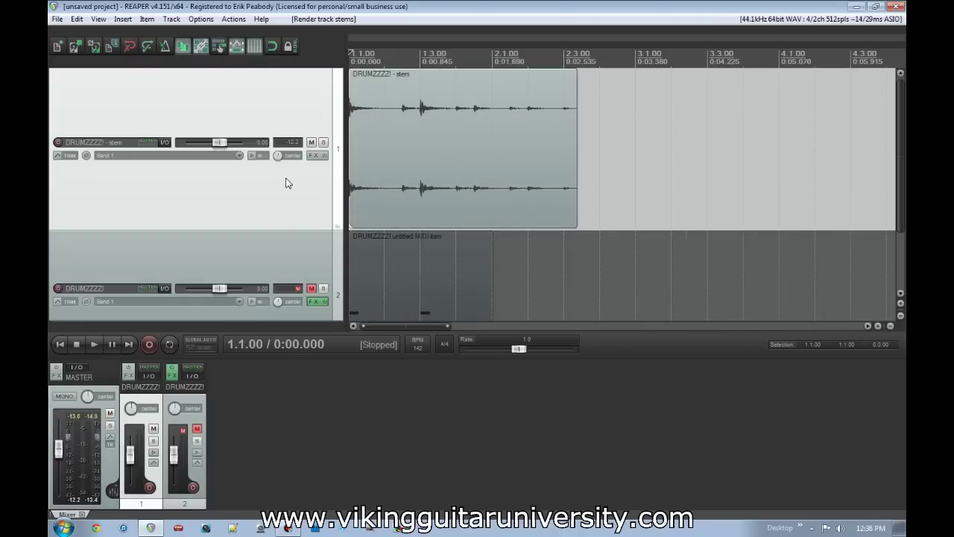
Step: Undo the stem render, the item deletion and the muting of the non-kick notes
key("ctrl+z")
key("ctrl+z")
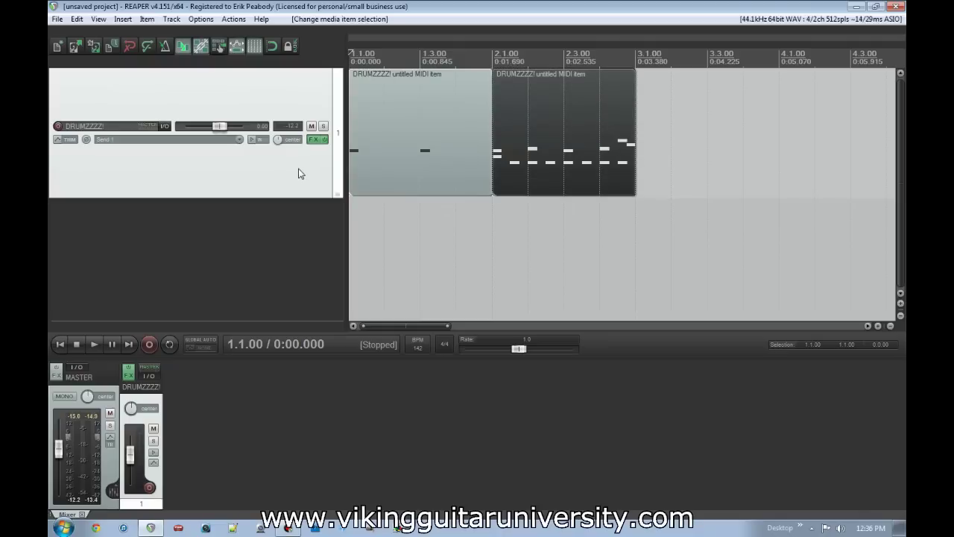
key("ctrl+z")
key("ctrl+z")
key("ctrl+z")
key("ctrl+z")
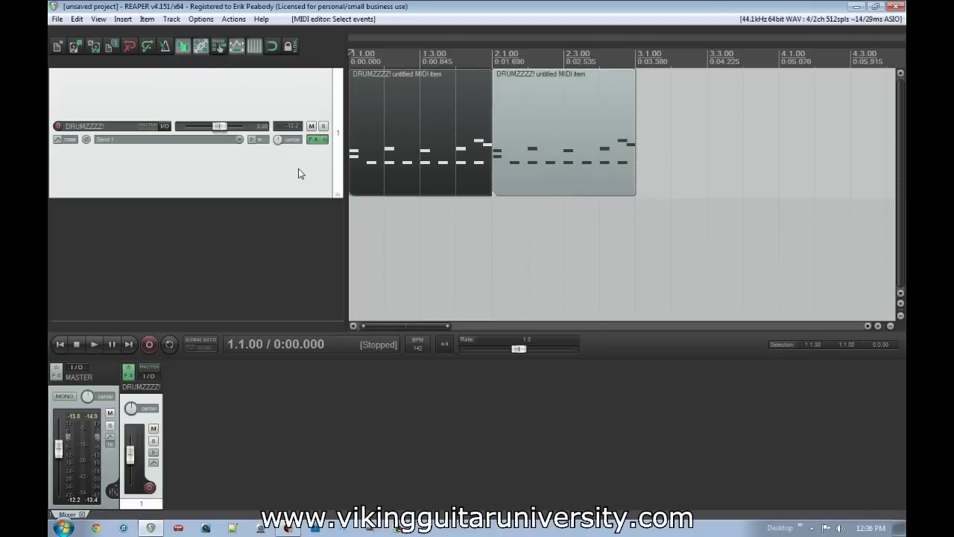
Step: Remove the Classic Delay from the DRUMZZZZ! track's effects chain and close the chain
left_click(316, 140)
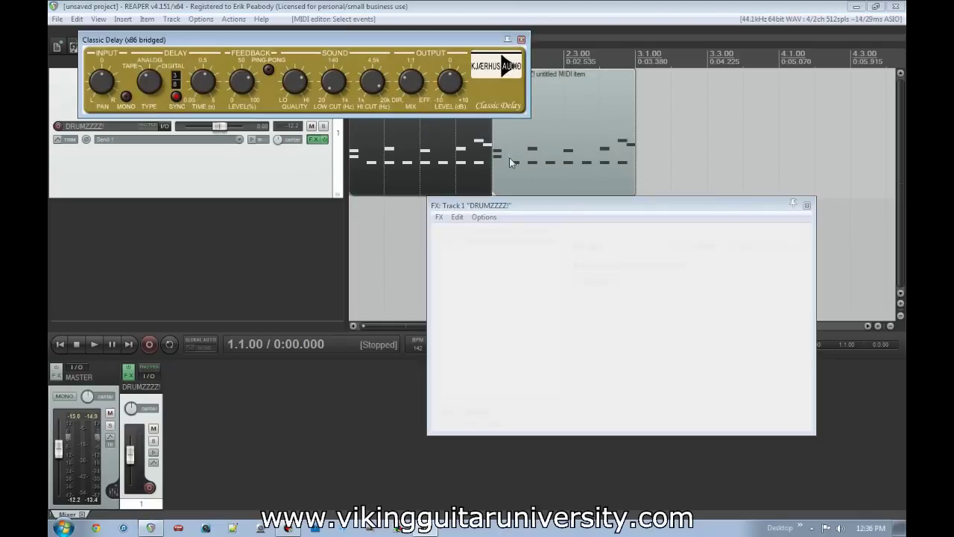
left_click(475, 411)
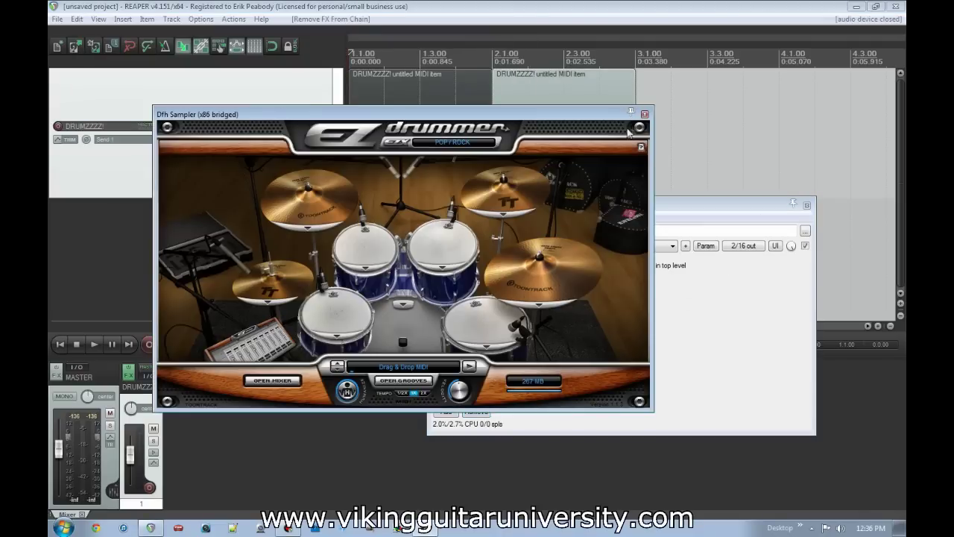
left_click(807, 204)
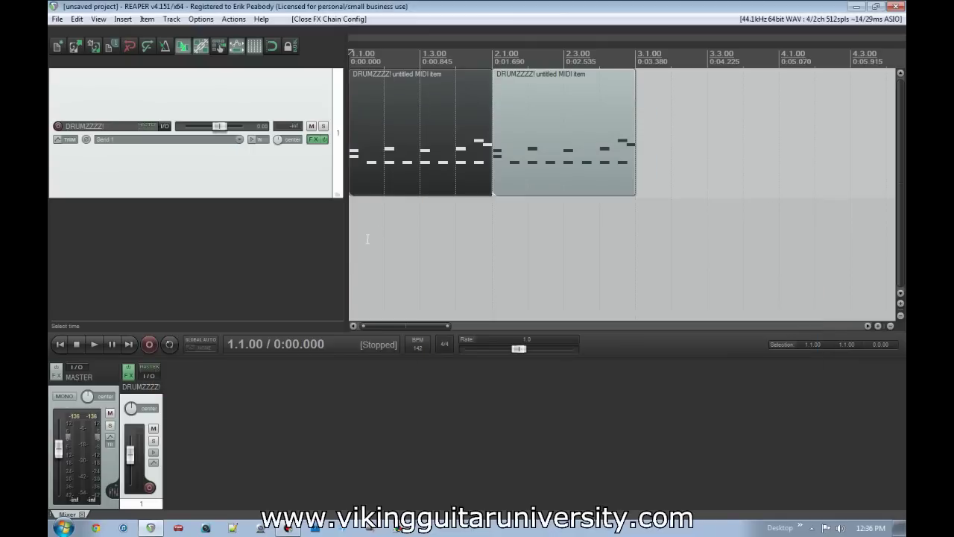
Step: Audition the full beat without the delay and reduce the DRUMZZZZ! track's height
key("space")
key("space")
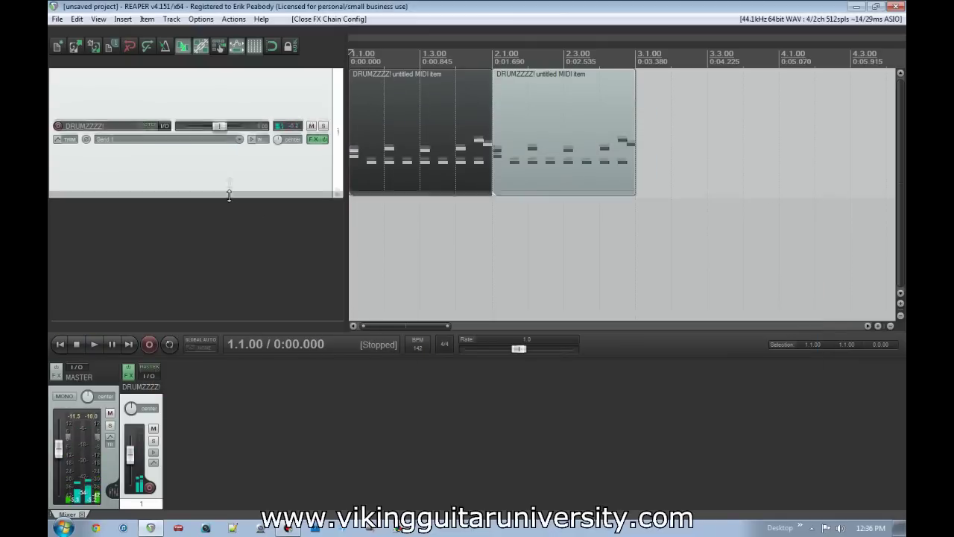
left_click_drag(229, 195, 234, 166)
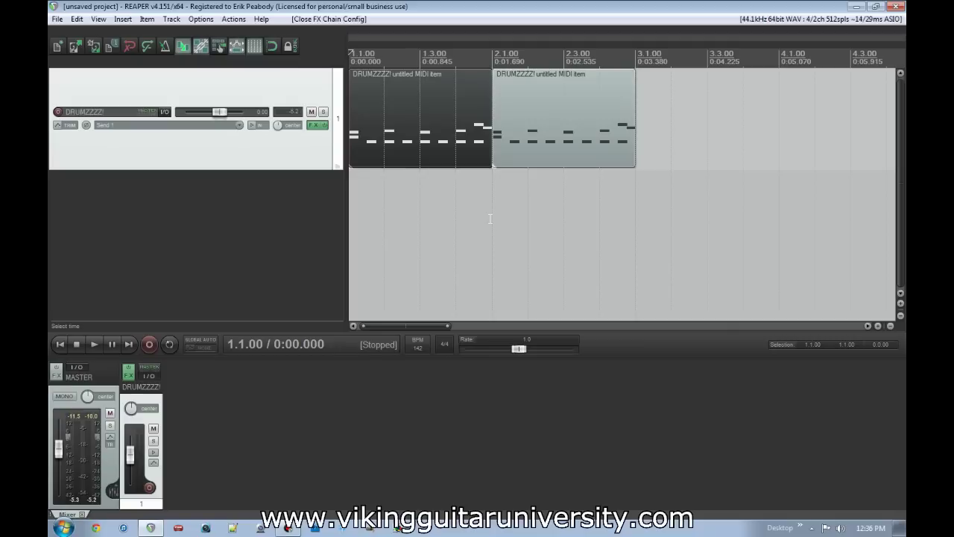
left_click_drag(285, 167, 285, 145)
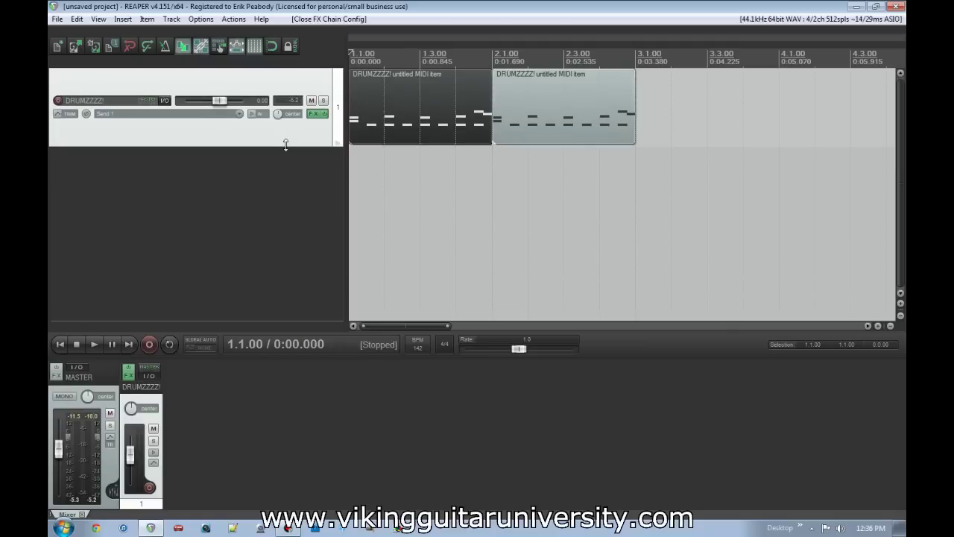
Step: Open EZdrummer's mixer and set the outputs of both snare microphones to Trk 2
left_click(316, 114)
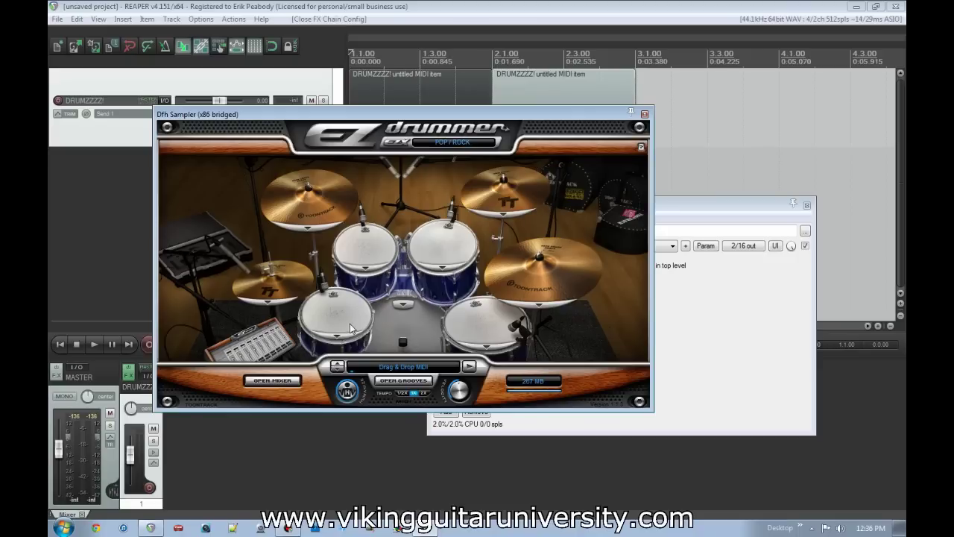
left_click(274, 381)
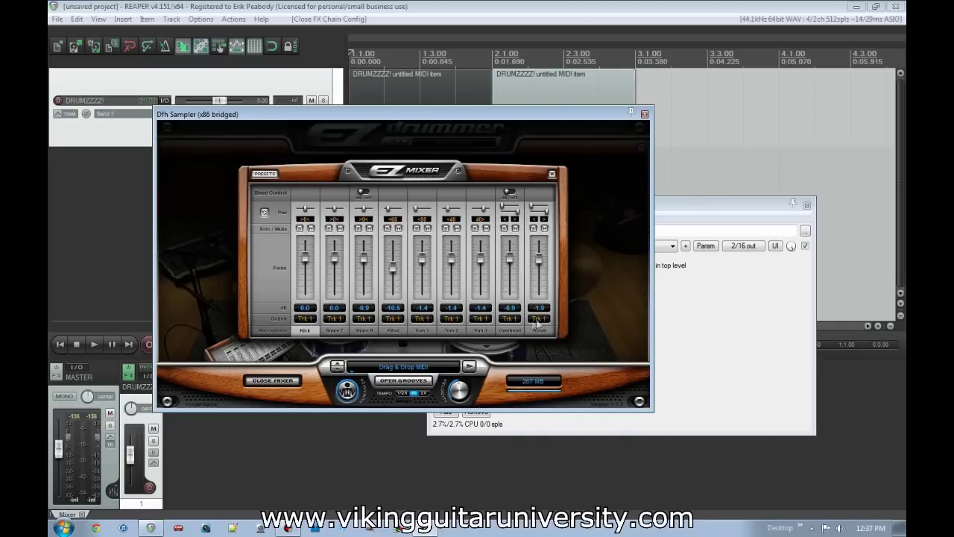
left_click(342, 319)
left_click(357, 343)
left_click(363, 319)
left_click(376, 344)
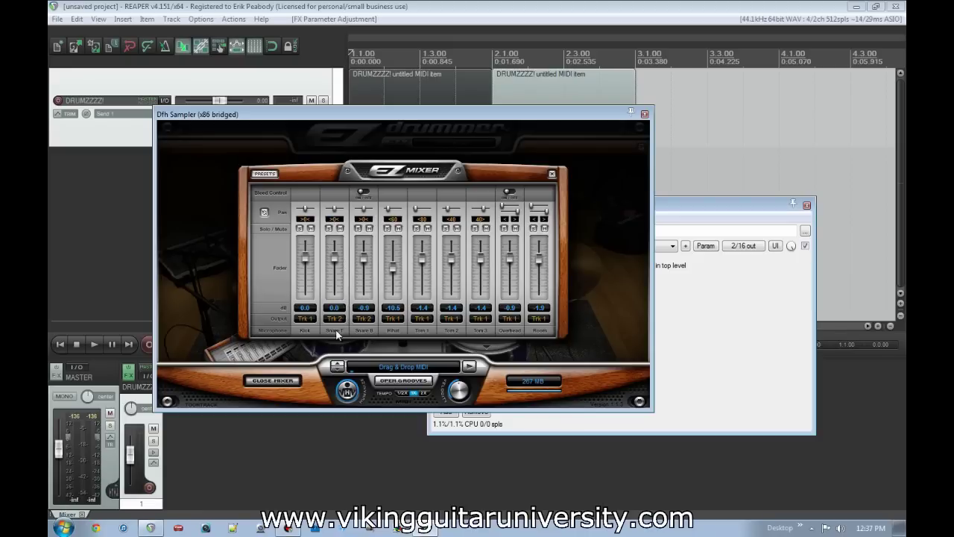
Step: Set the hi-hat microphone's output to Trk 3 and the Tom 1, Tom 2 and Tom 3 outputs to Trk 4
left_click(395, 319)
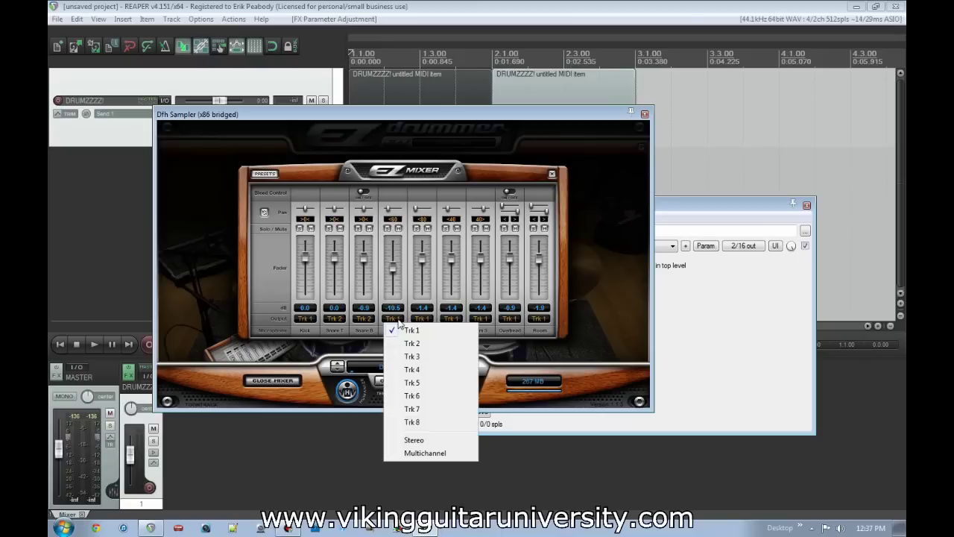
left_click(427, 365)
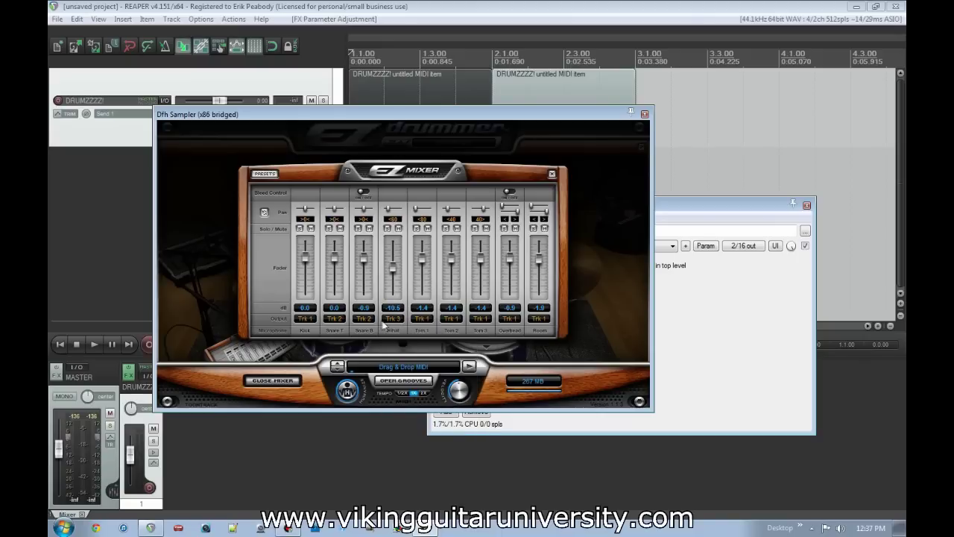
left_click(426, 319)
left_click(462, 369)
left_click(451, 319)
left_click(468, 370)
left_click(480, 319)
left_click(511, 370)
Step: Set the Overhead output to Trk 5 and the Room output to Trk 6, and close EZdrummer and the effects chain
left_click(511, 322)
left_click(529, 382)
left_click(541, 321)
left_click(593, 397)
left_click(551, 175)
left_click(645, 113)
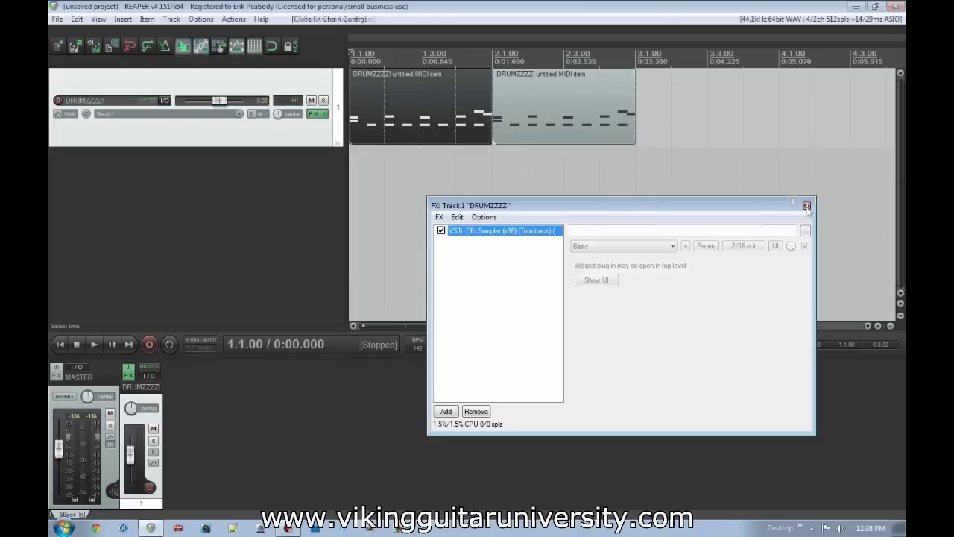
left_click(806, 206)
Step: Shrink the DRUMZZZZ! track and add two new tracks below it named Kick and Snare
left_click_drag(235, 145, 243, 109)
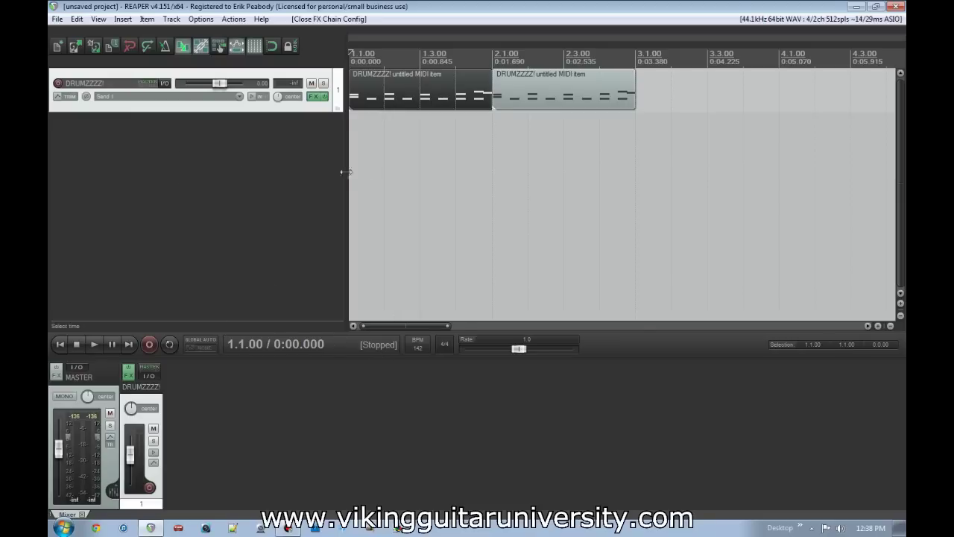
double_click(188, 137)
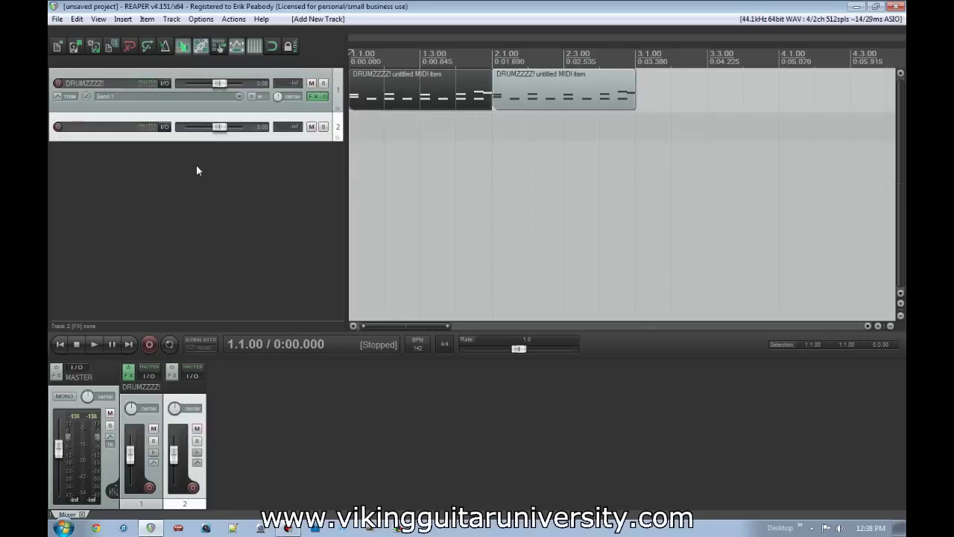
left_click(111, 127)
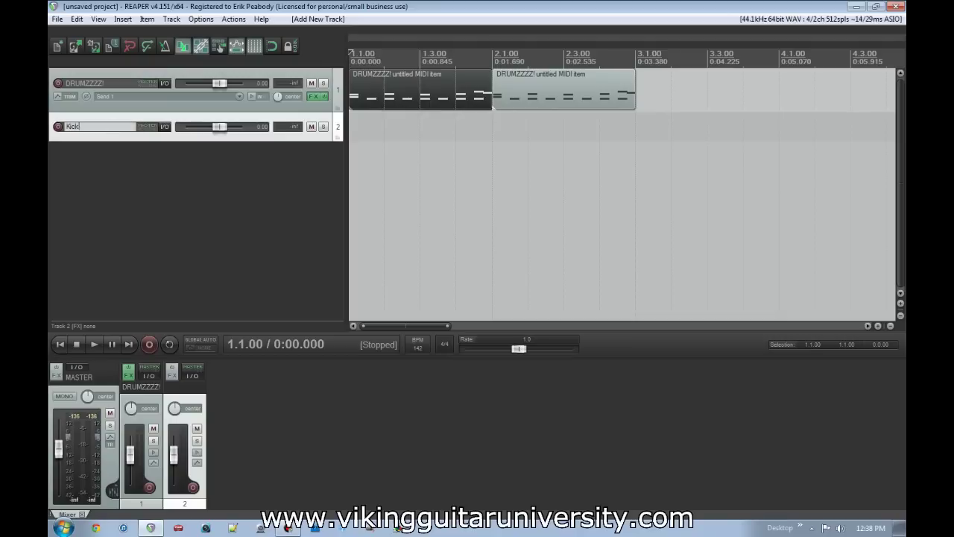
key("Return")
double_click(153, 178)
left_click(119, 156)
type("Snare")
key("Return")
Step: Add two more tracks below Snare, named Hat and Toms
double_click(120, 178)
left_click(116, 185)
type("Hat")
key("Return")
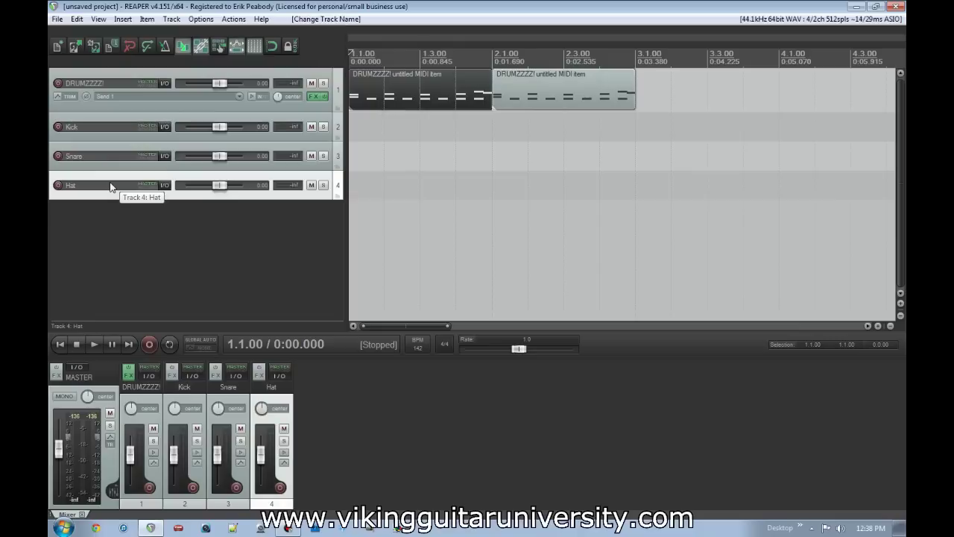
double_click(131, 222)
left_click(113, 215)
type("To")
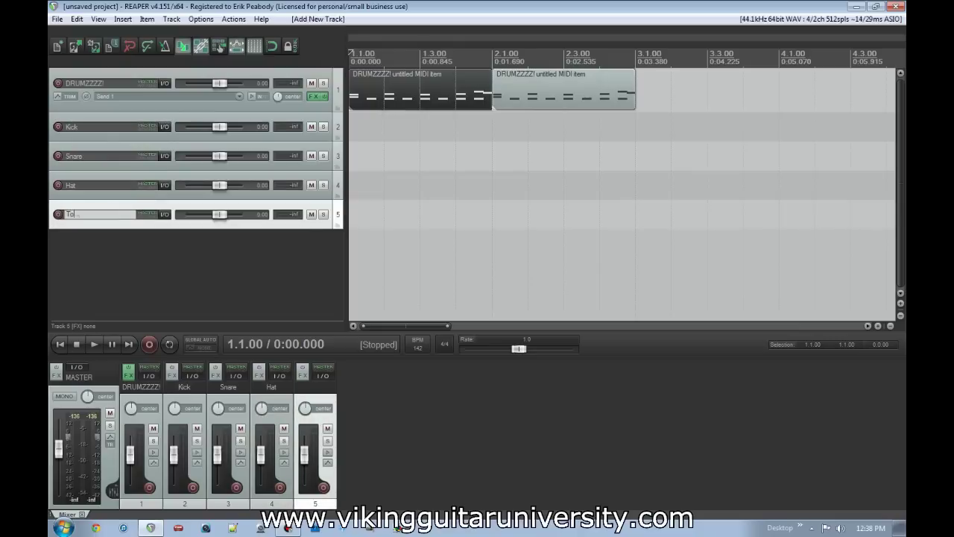
type("ms")
key("Return")
Step: Add two more tracks below Toms, named Overhead and Room
double_click(120, 255)
left_click(119, 241)
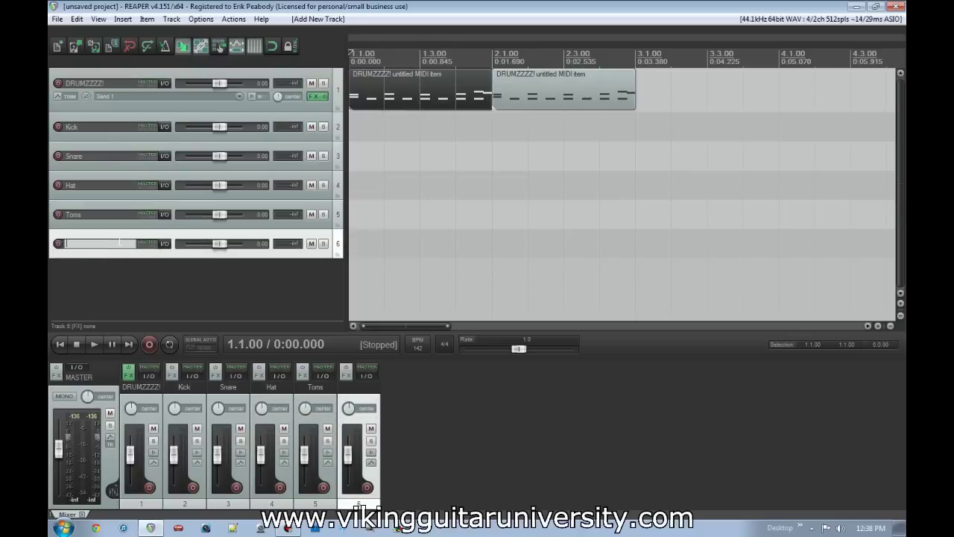
type("Overhead")
key("Return")
double_click(127, 276)
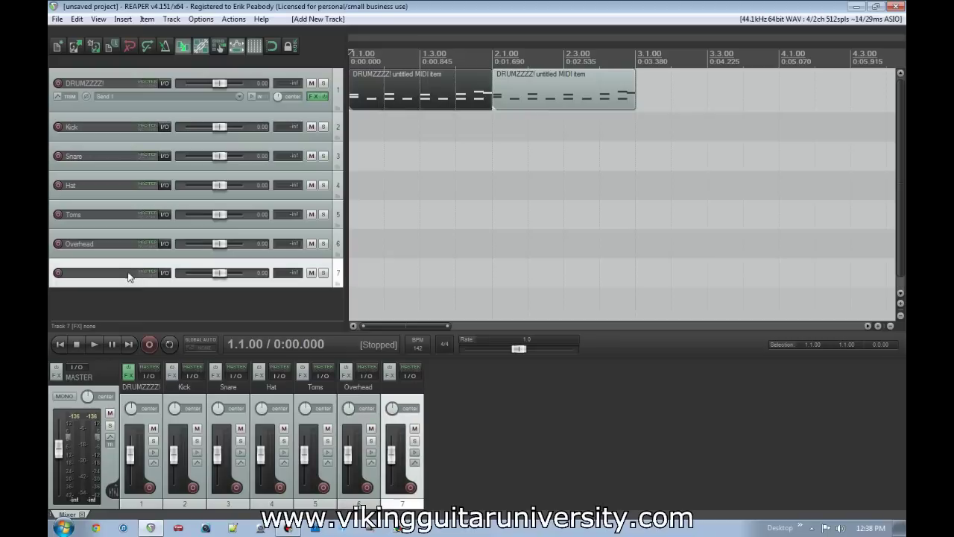
left_click(121, 272)
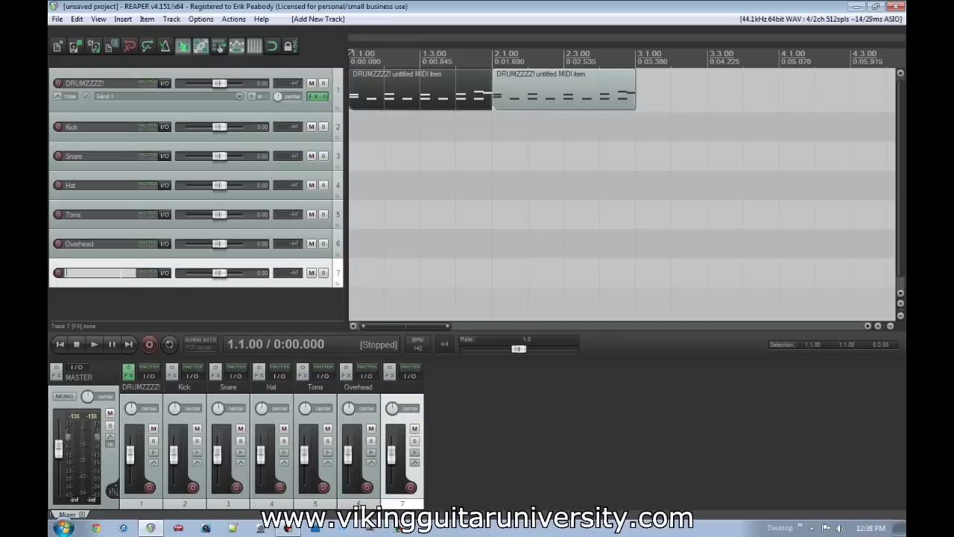
type("Room")
key("Return")
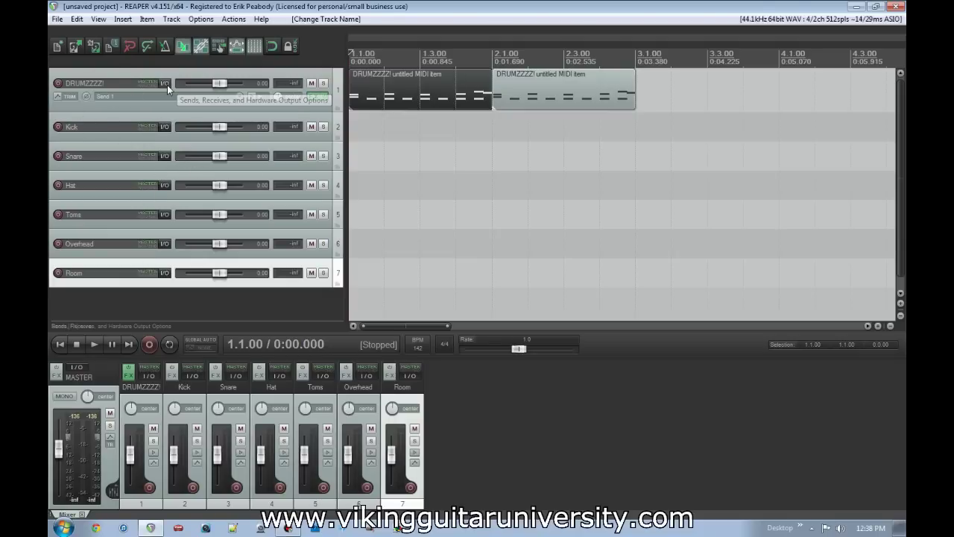
Step: Create sends from the DRUMZZZZ! track to each of the Kick, Snare, Hat, Toms, Overhead and Room tracks
left_click_drag(168, 145, 165, 128)
left_click_drag(148, 165, 151, 278)
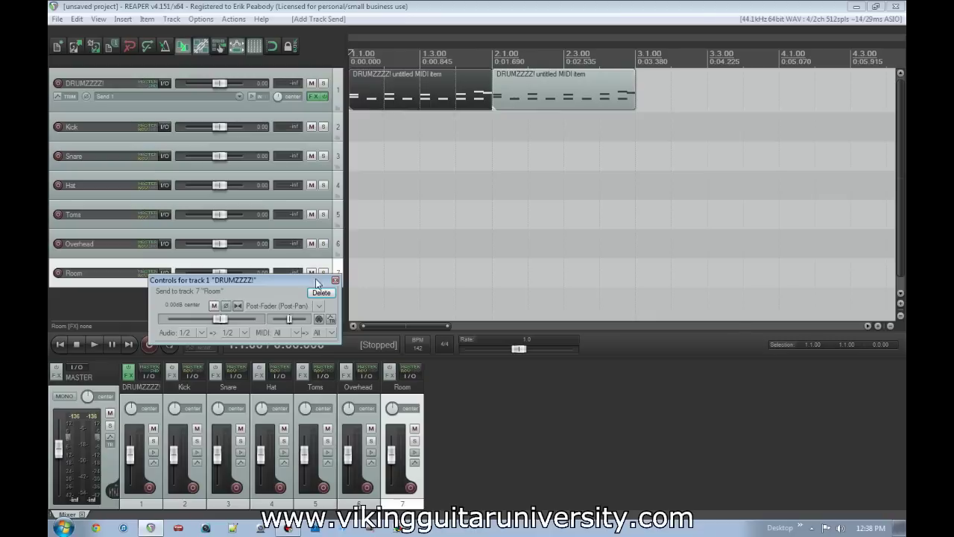
left_click(335, 279)
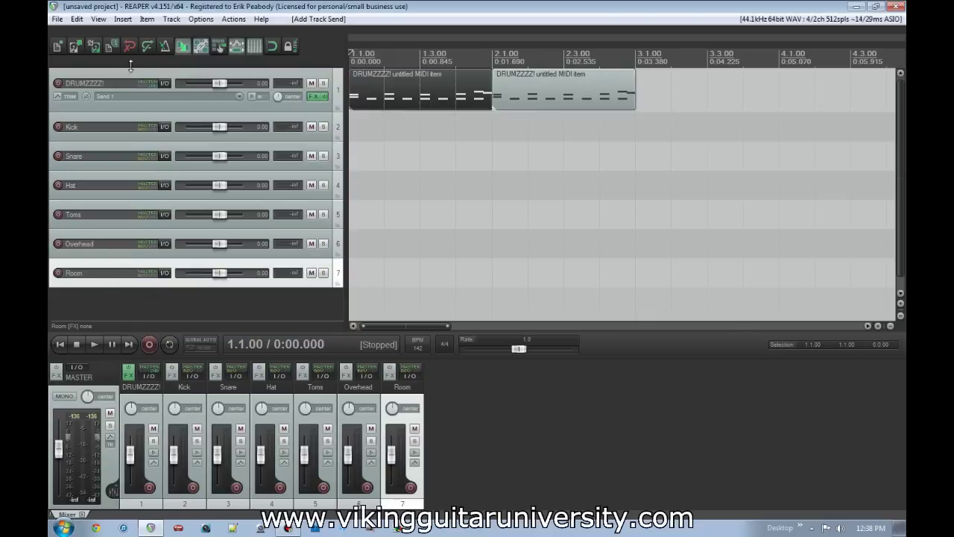
Step: Move the second MIDI item over the first and audition the routed drums, toggling solo on the DRUMZZZZ! track
left_click(415, 90)
left_click_drag(559, 96, 331, 96)
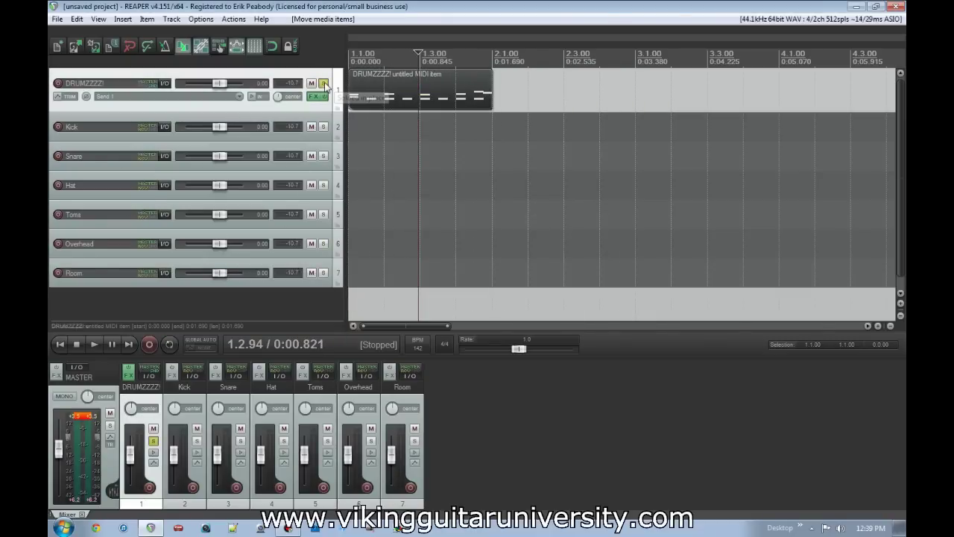
left_click(322, 83)
key("space")
key("space")
key("Home")
key("space")
key("space")
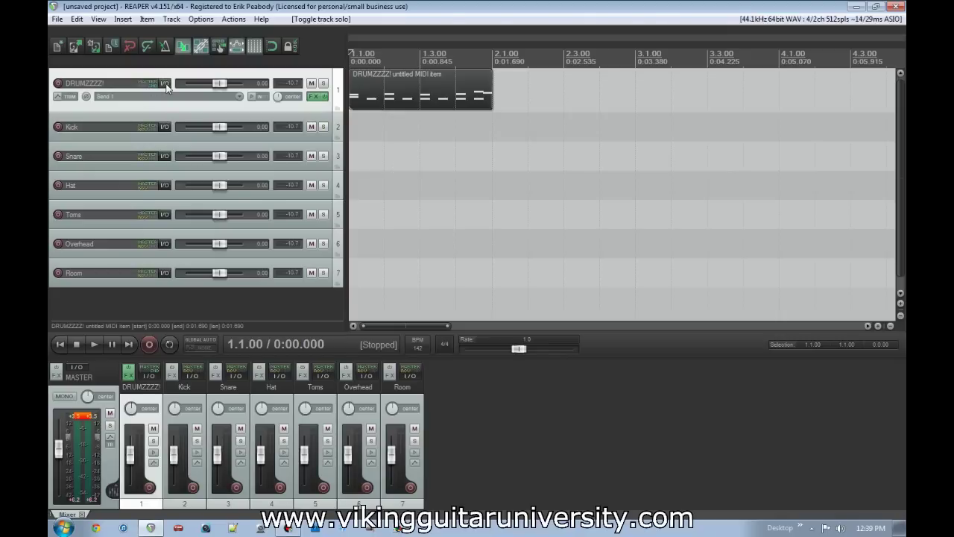
Step: Check the output assignment of each microphone channel in the EZdrummer mixer on the DRUMZZZZ! track, and close the plug-in window
mouse_move(165, 86)
left_click(166, 84)
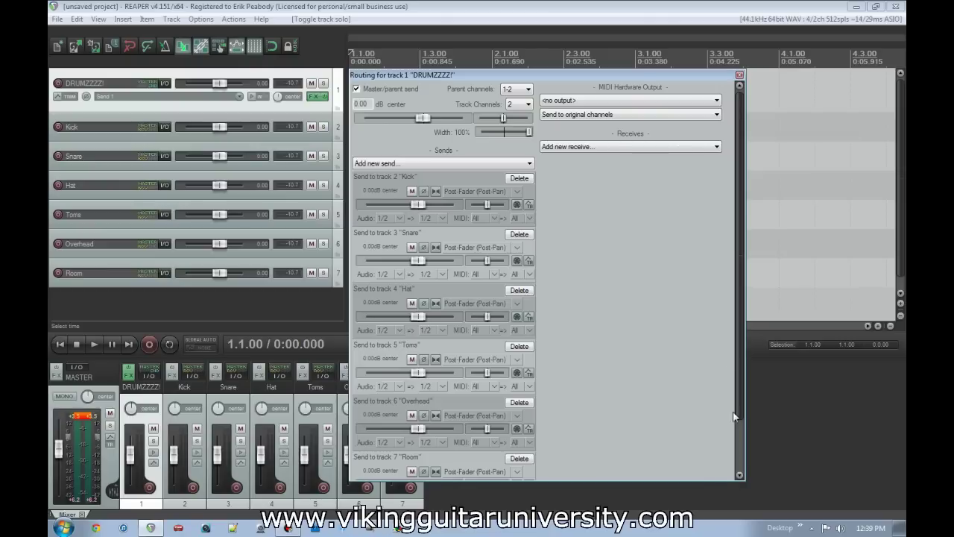
left_click_drag(638, 77, 734, 34)
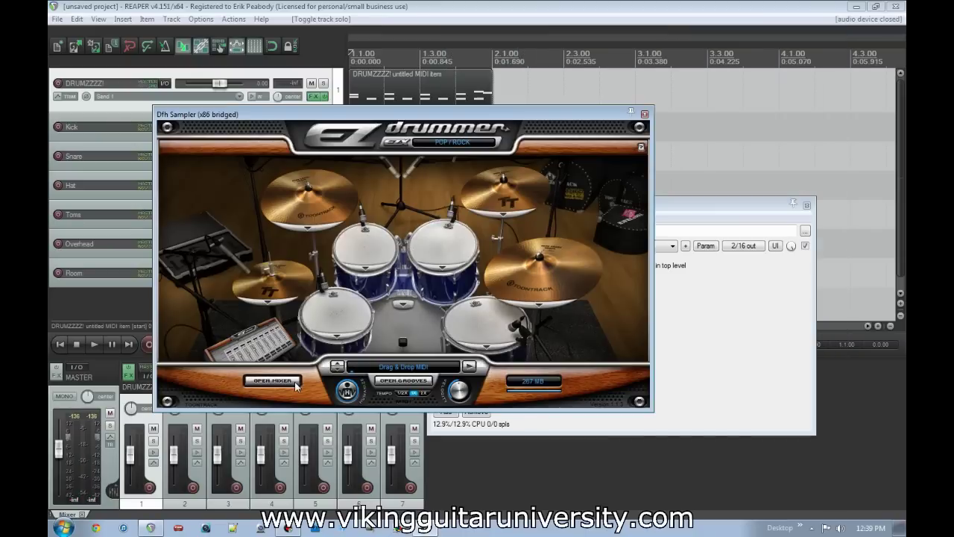
left_click(272, 381)
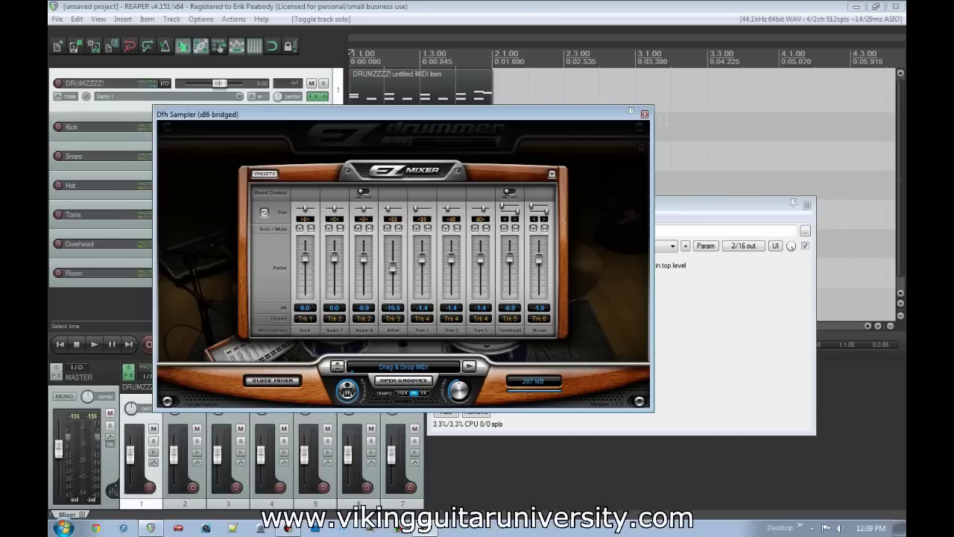
left_click(645, 115)
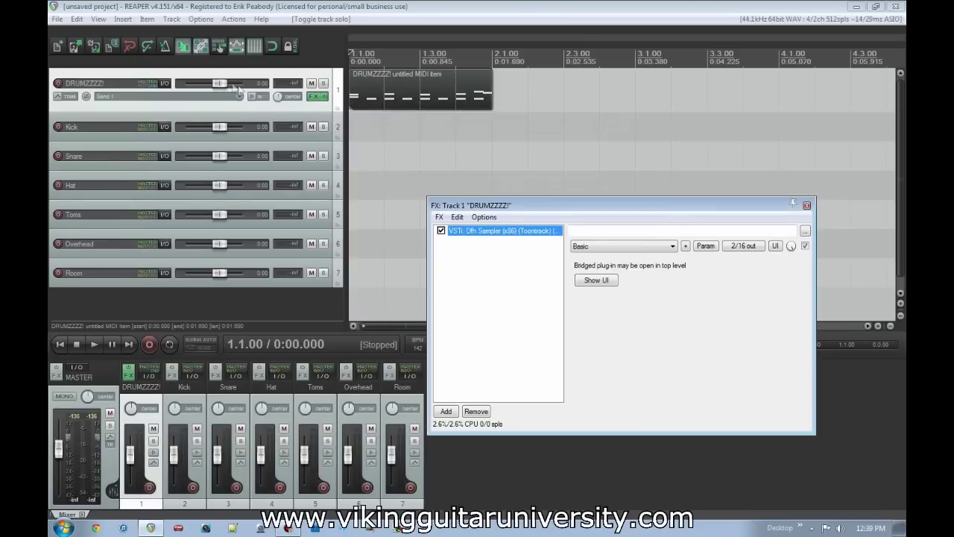
Step: In the DRUMZZZZ! track's routing, set the Snare send's audio source to new stereo channels 3/4
left_click(164, 83)
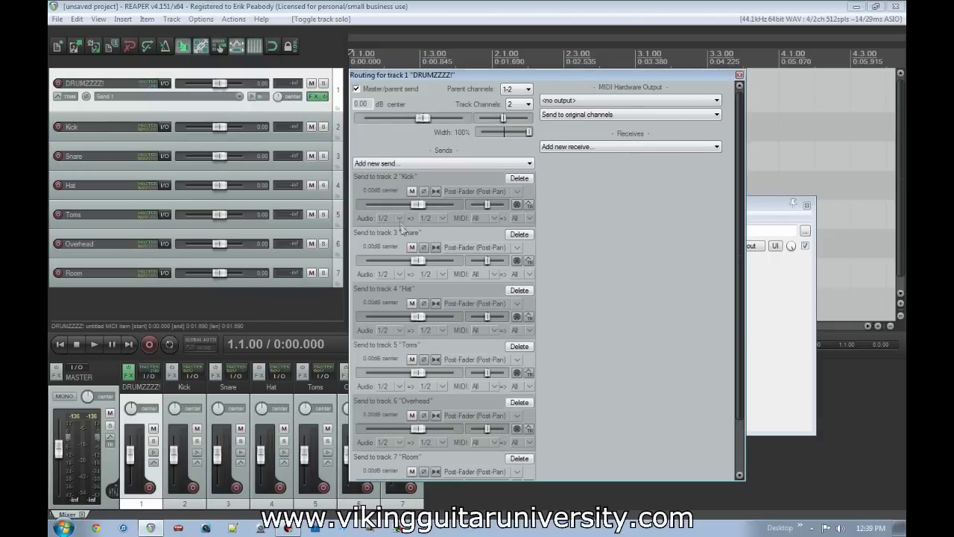
left_click(401, 274)
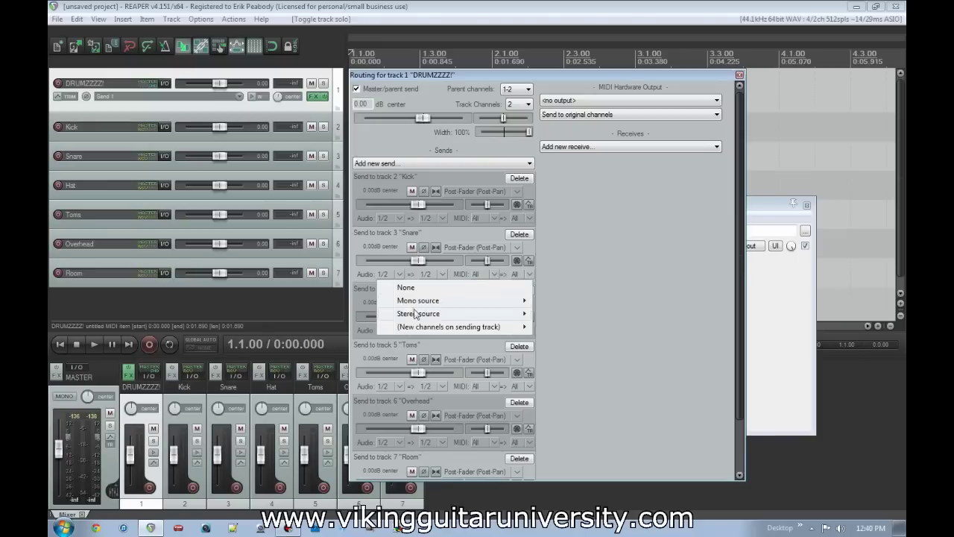
left_click(404, 269)
left_click(404, 269)
mouse_move(421, 328)
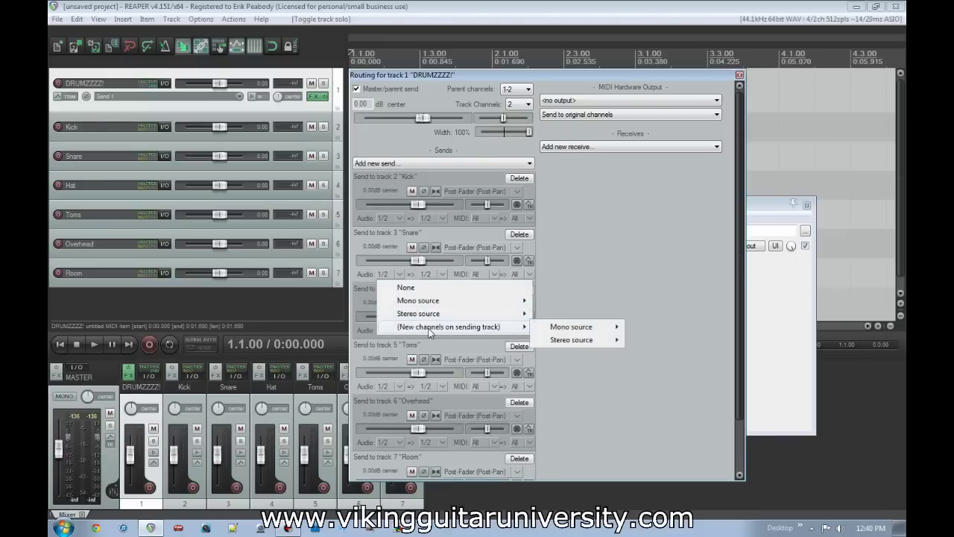
mouse_move(590, 345)
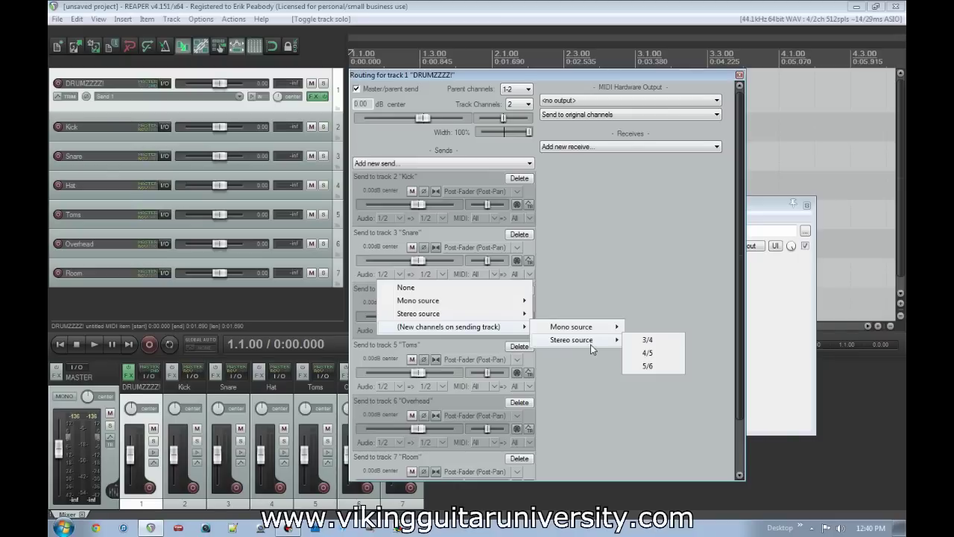
left_click(648, 340)
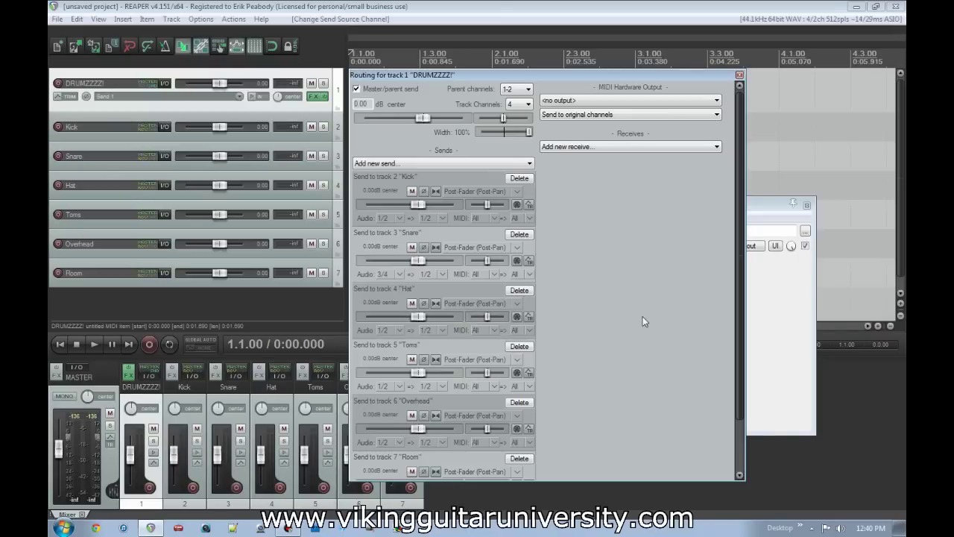
Step: Set the DRUMZZZZ! track to 12 channels and the Hat send's audio source to stereo 5/6
left_click(524, 105)
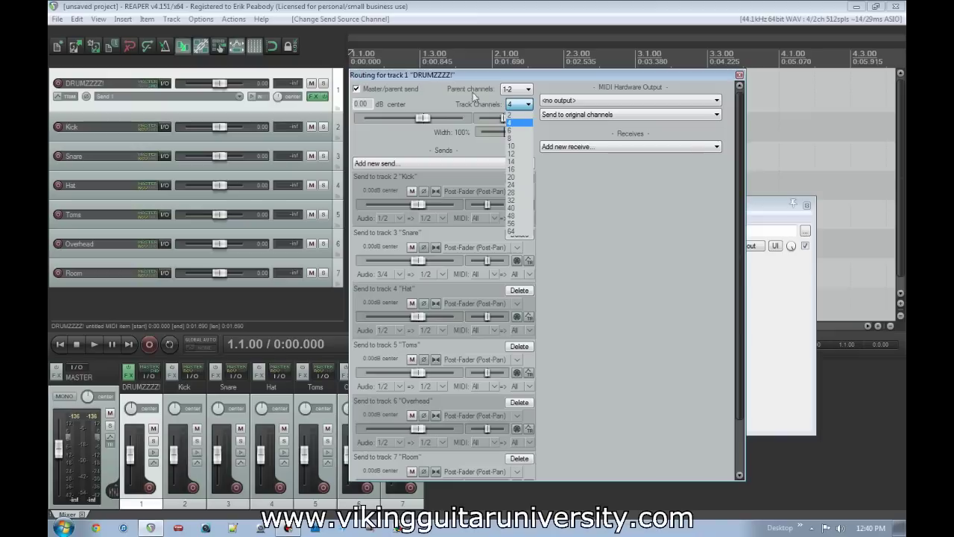
left_click(523, 155)
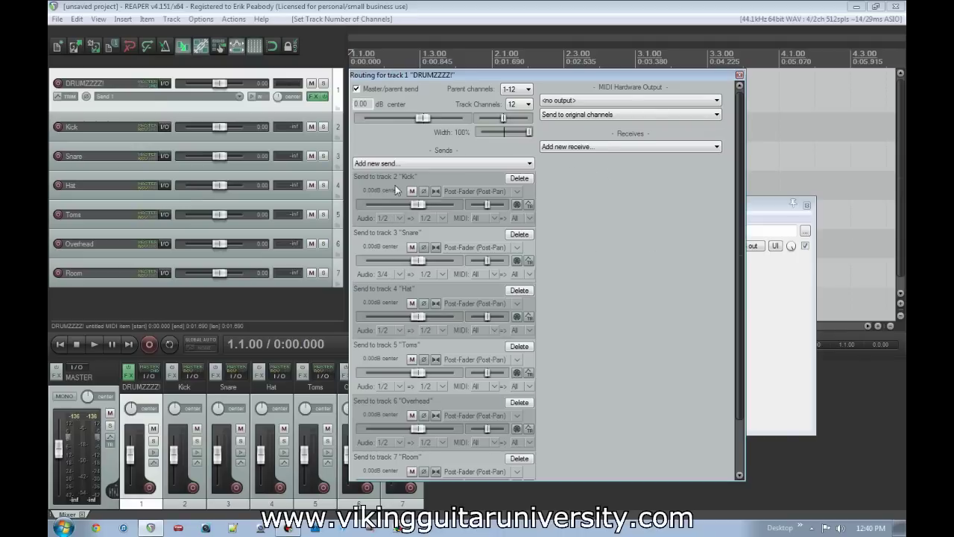
left_click(401, 330)
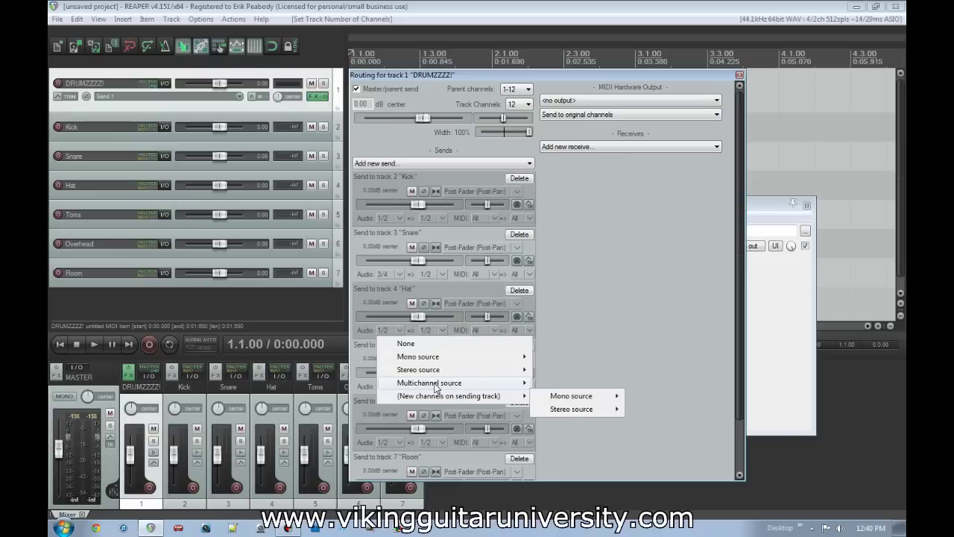
mouse_move(465, 373)
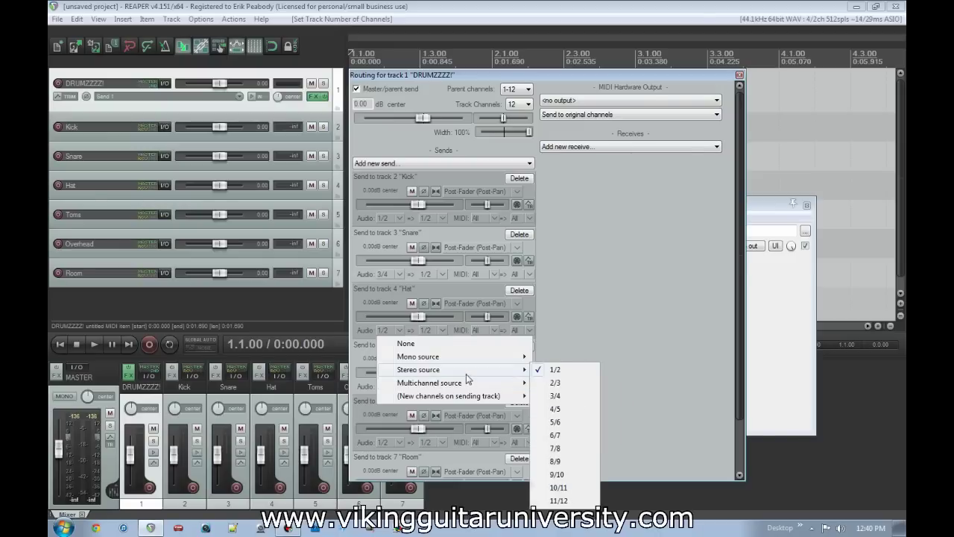
left_click(555, 421)
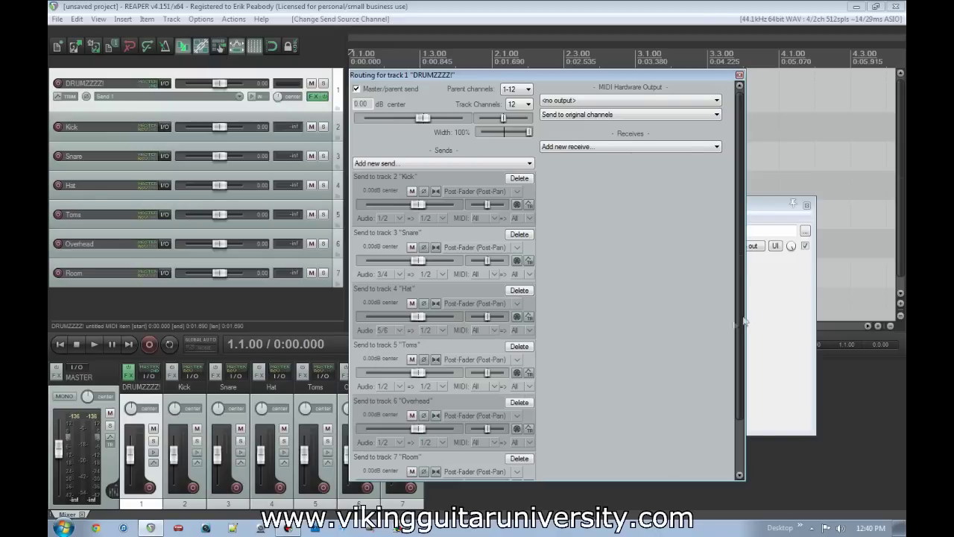
Step: Set the Toms send's audio source to stereo 7/8 and the Overhead send's to stereo 9/10
scroll(723, 324, "down", 2)
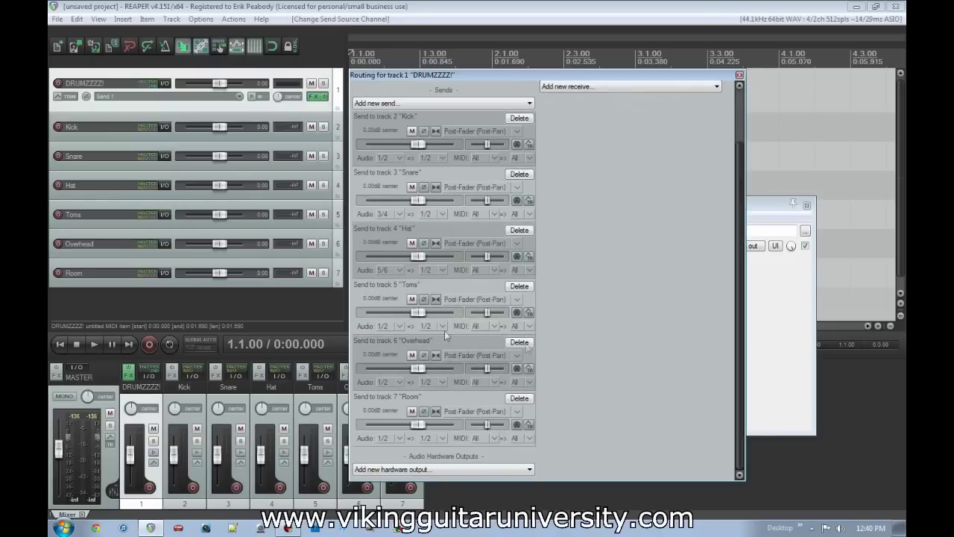
left_click(403, 325)
mouse_move(419, 367)
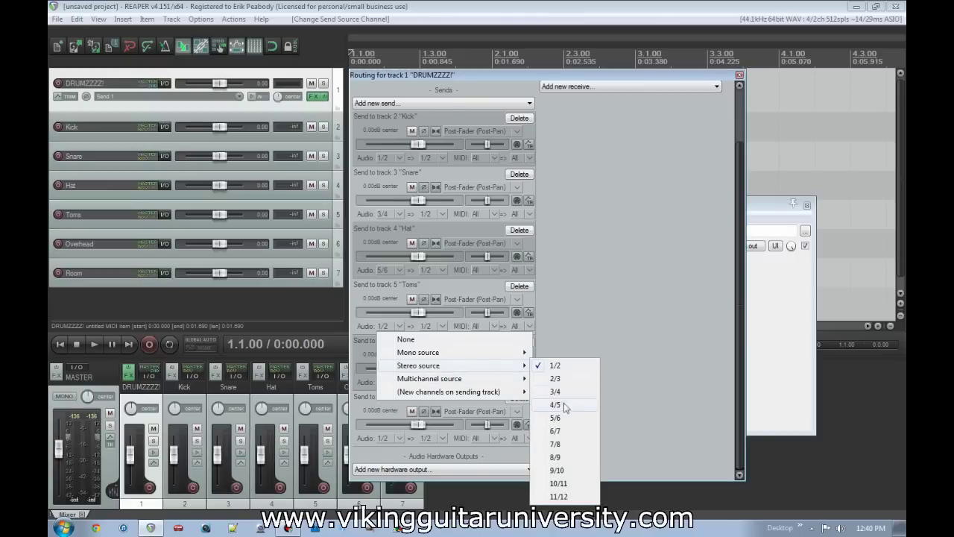
left_click(555, 443)
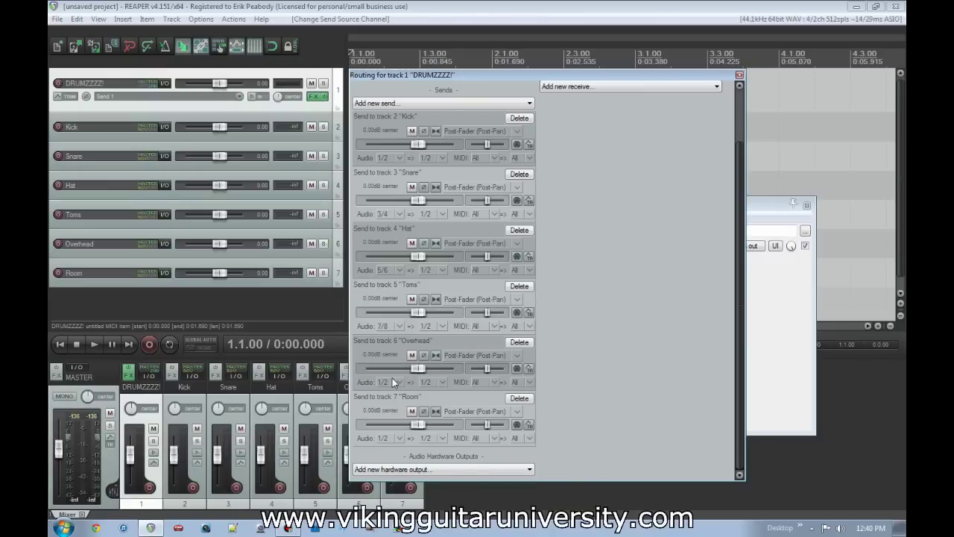
left_click(383, 439)
mouse_move(422, 422)
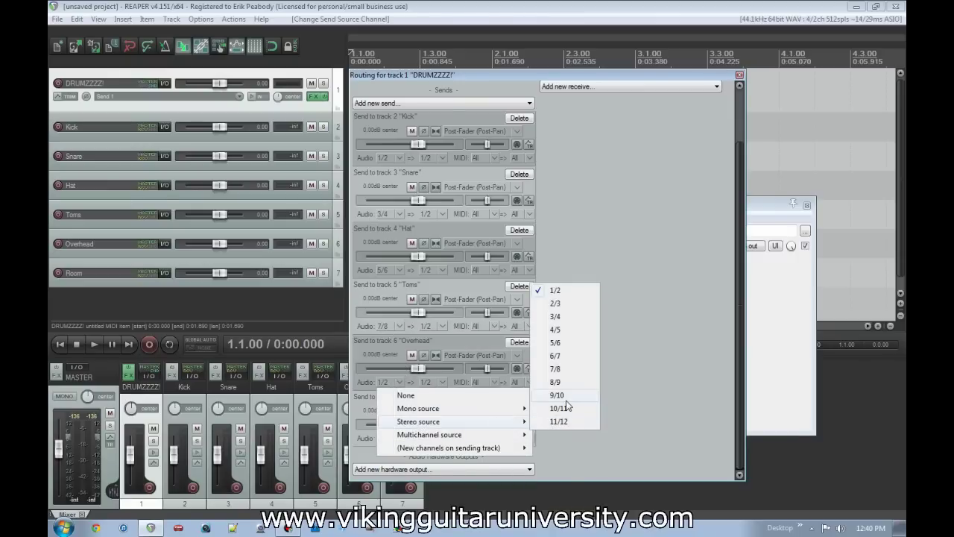
left_click(557, 395)
Step: Set the Room send's audio source to stereo 11/12 and close the DRUMZZZZ! track's routing and FX windows
left_click(401, 437)
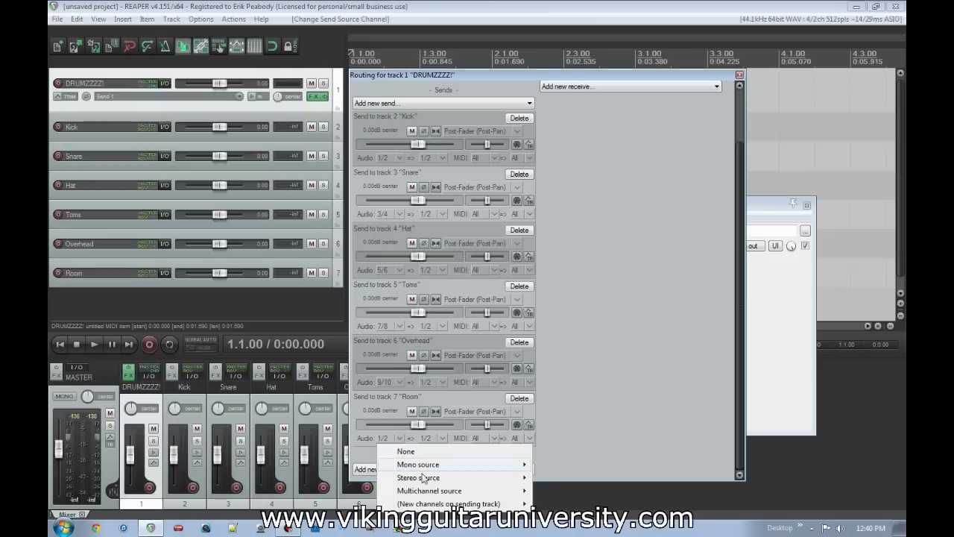
mouse_move(496, 475)
left_click(558, 477)
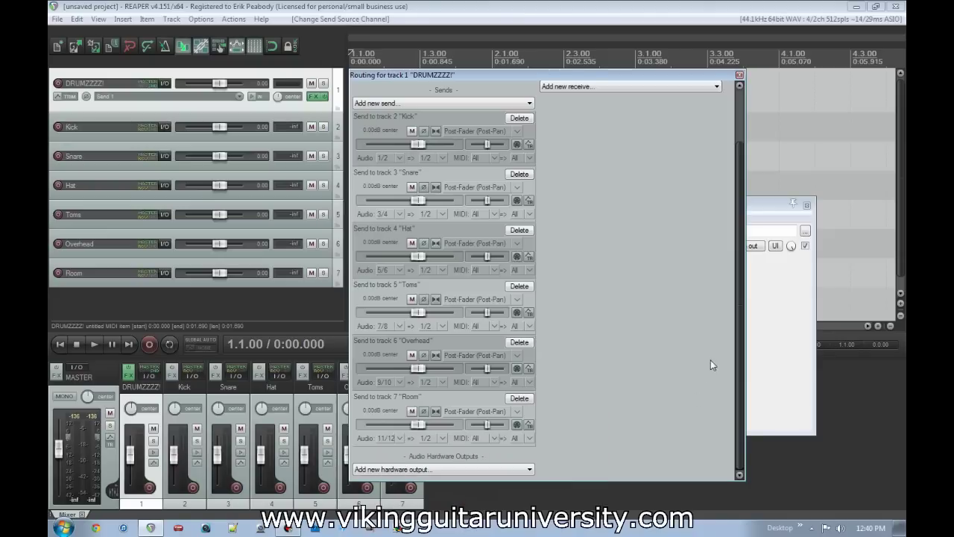
left_click_drag(739, 359, 741, 159)
left_click(738, 75)
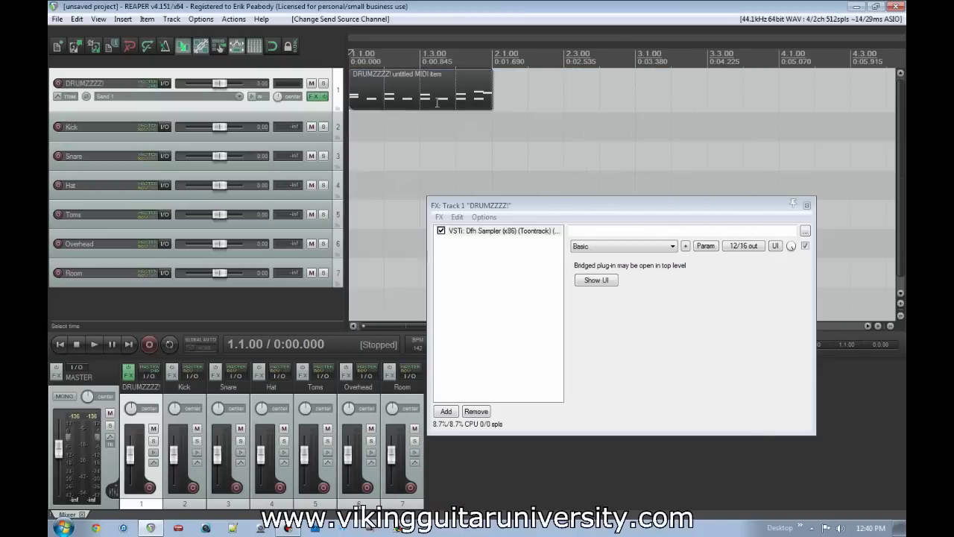
left_click(807, 205)
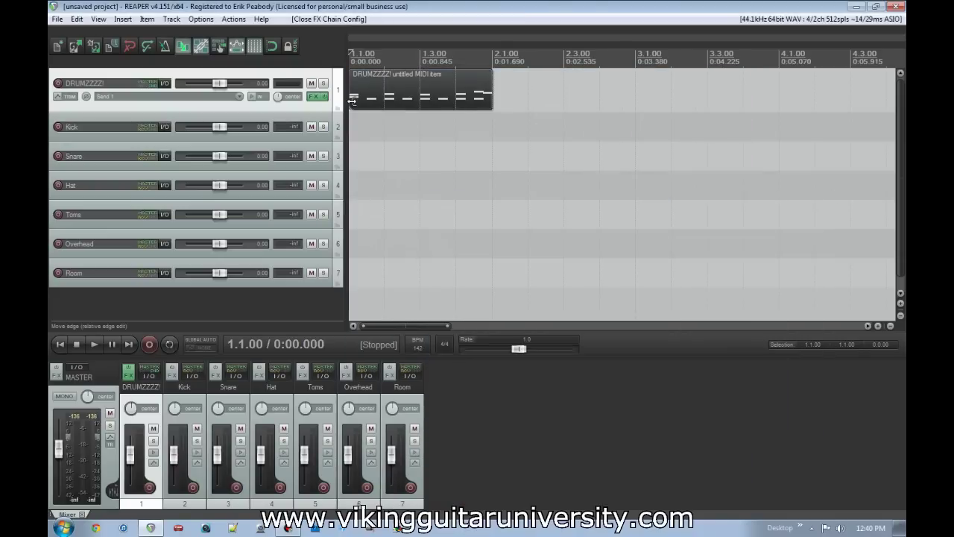
left_click(98, 130)
left_click(102, 158)
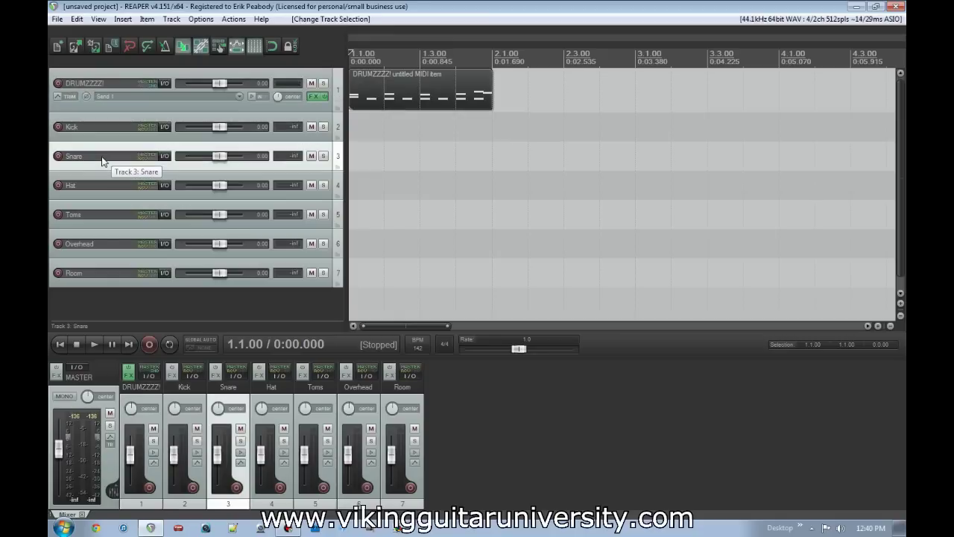
left_click(117, 187)
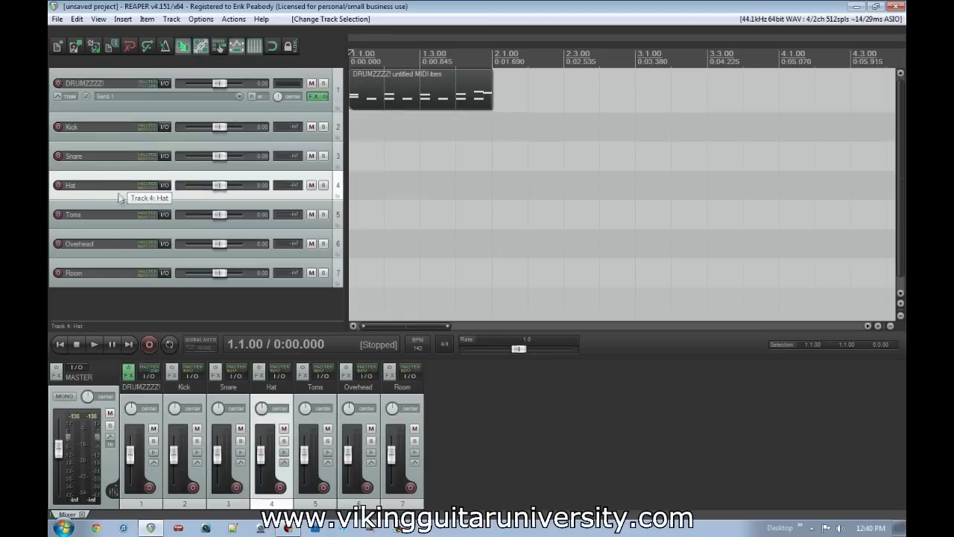
left_click(121, 216)
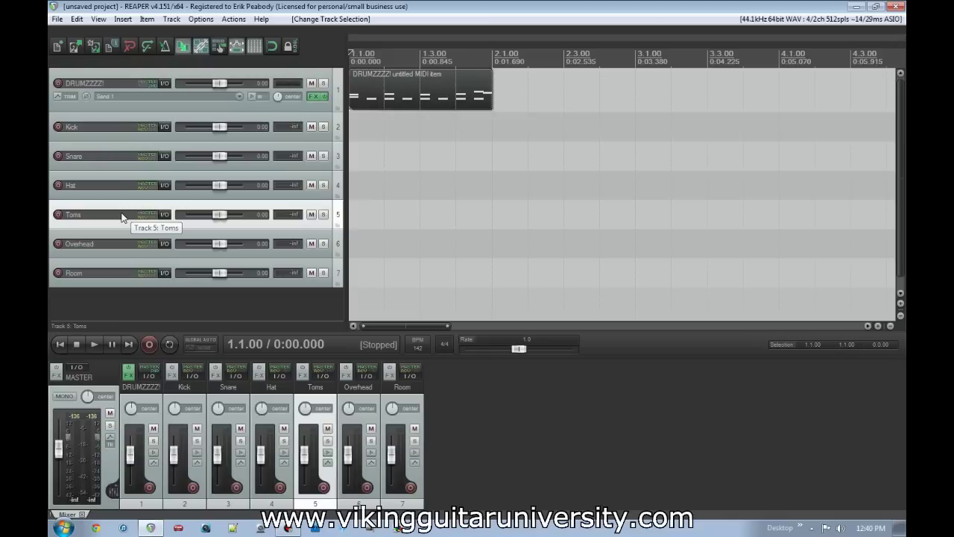
left_click(112, 246)
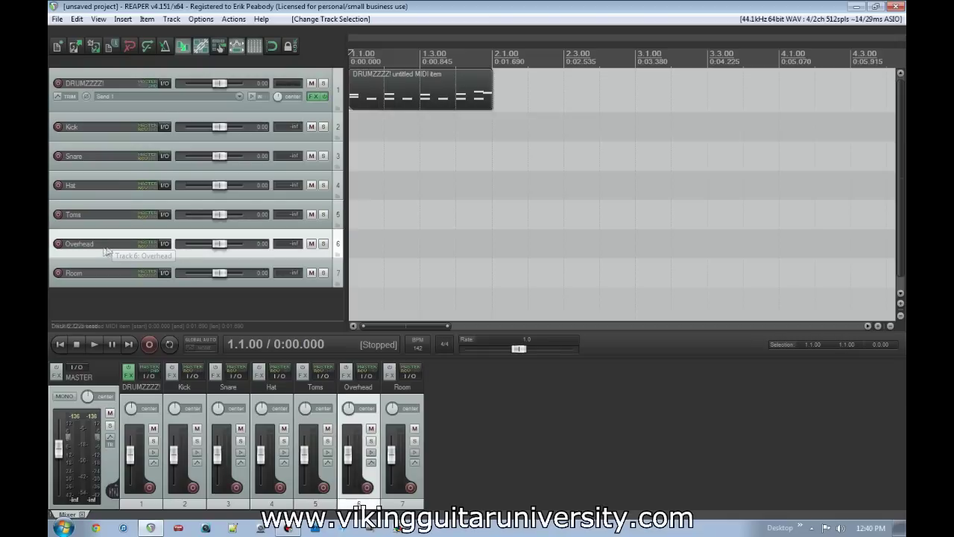
left_click(97, 274)
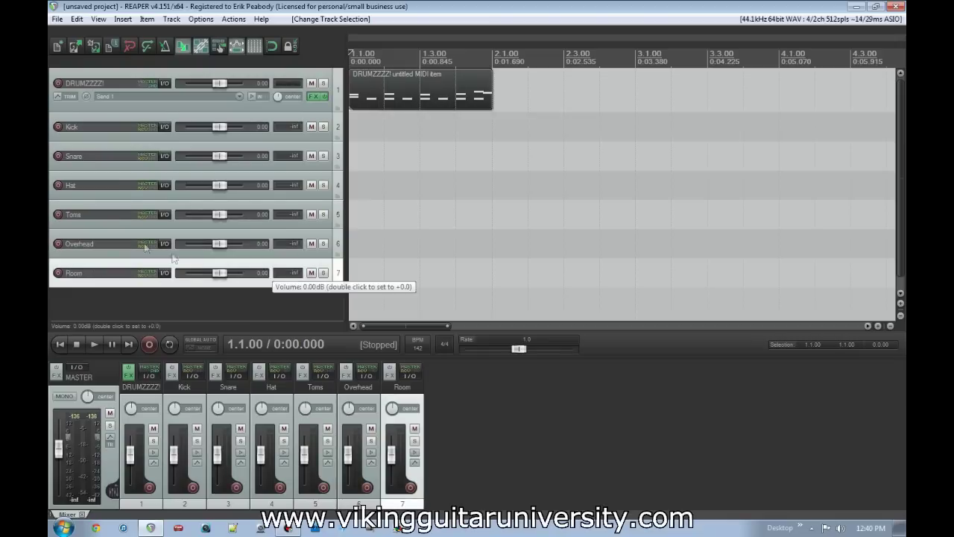
Step: Solo the Kick track, play the drum pattern to audition it, and clear the solo
left_click(323, 126)
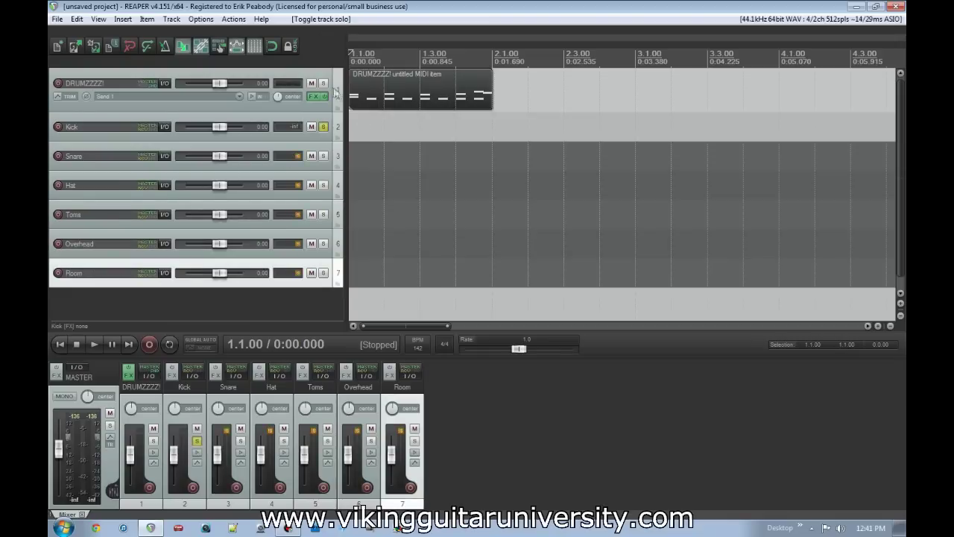
key("space")
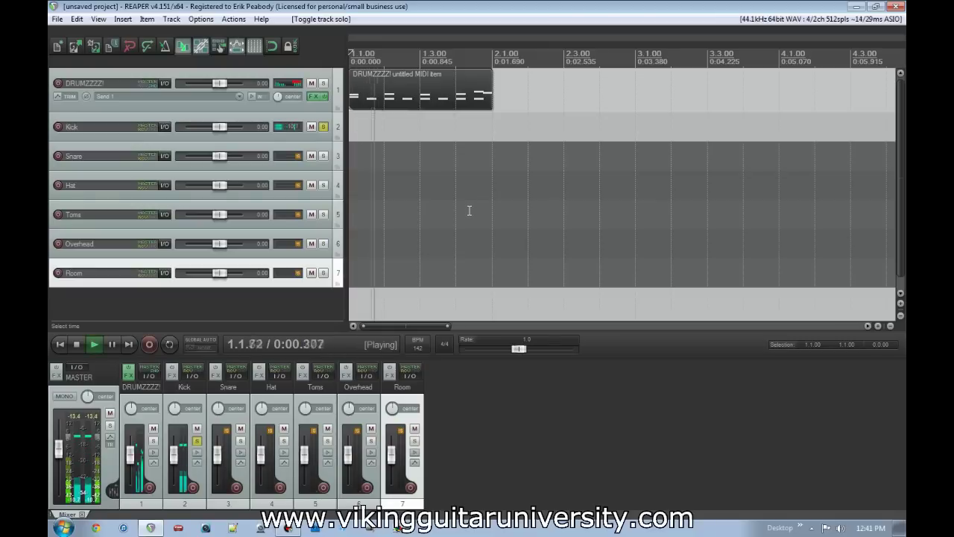
key("space")
key("space")
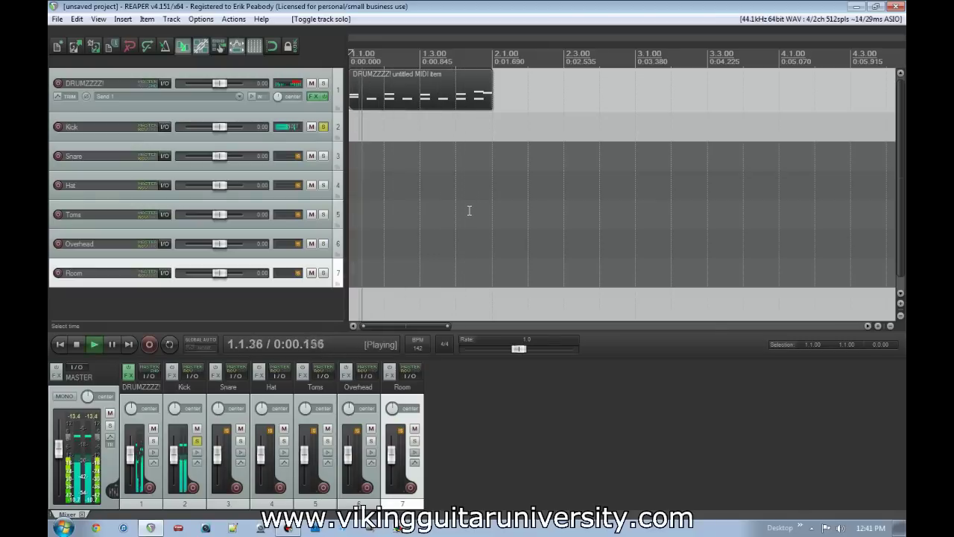
key("space")
left_click(324, 128)
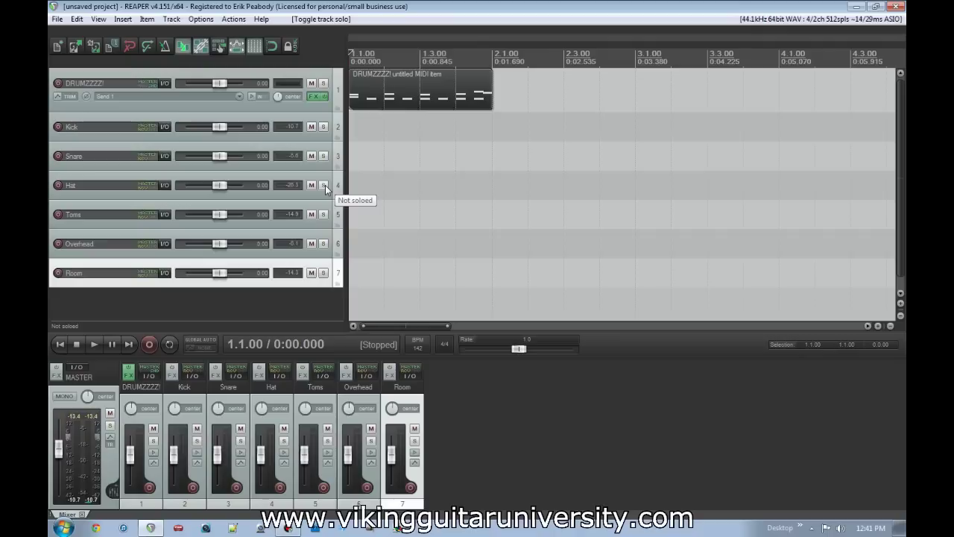
Step: Audition the Hat track soloed during playback and remove its solo
left_click(323, 185)
key("space")
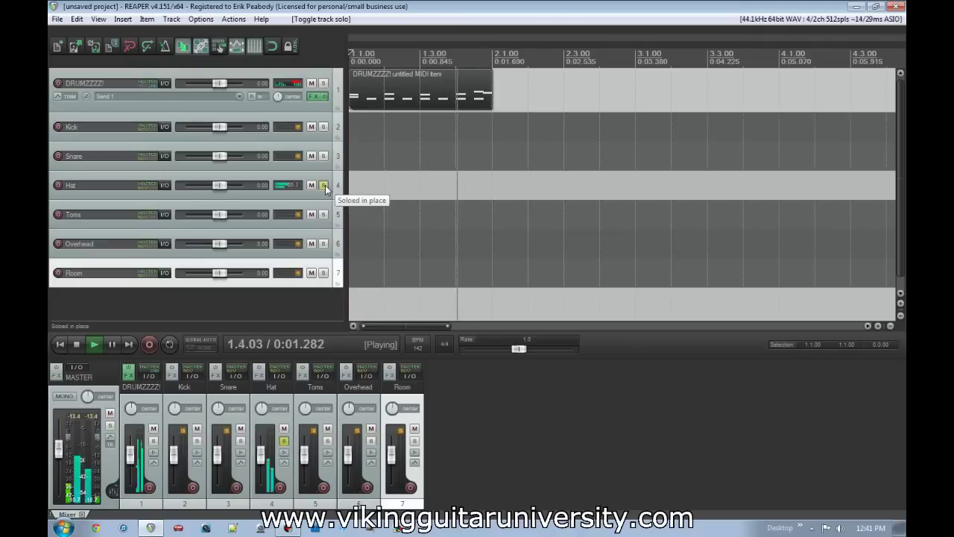
key("space")
left_click(325, 185)
left_click(324, 186)
Step: Audition the Toms track soloed, turn its solo off and stop playback
left_click(324, 214)
key("space")
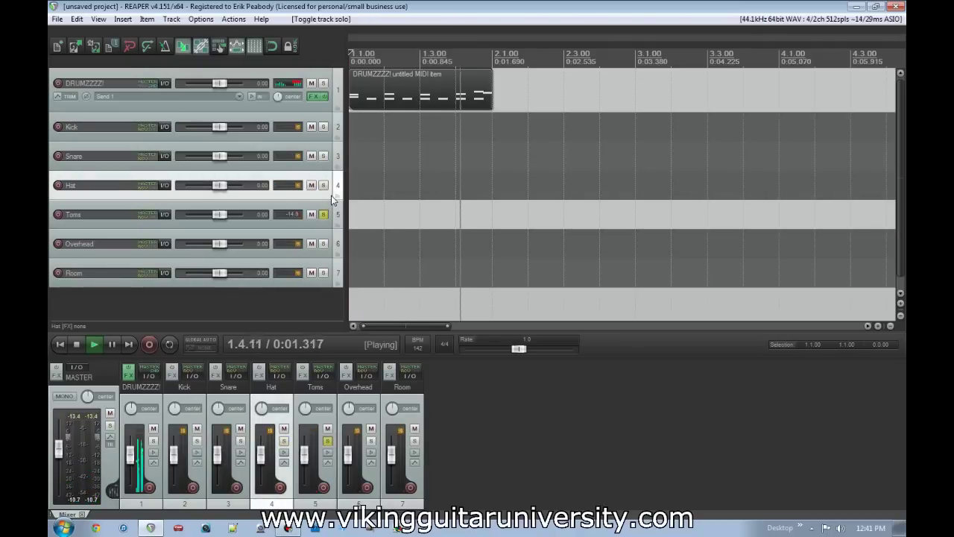
key("space")
key("space")
left_click(324, 215)
key("space")
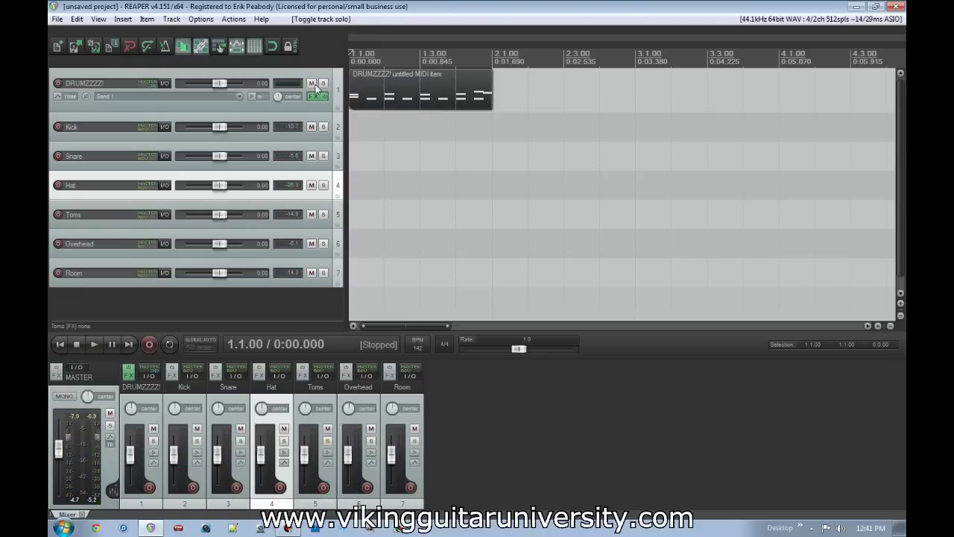
Step: Disable the master/parent send in the DRUMZZZZ! track's routing
left_click(164, 84)
left_click(357, 89)
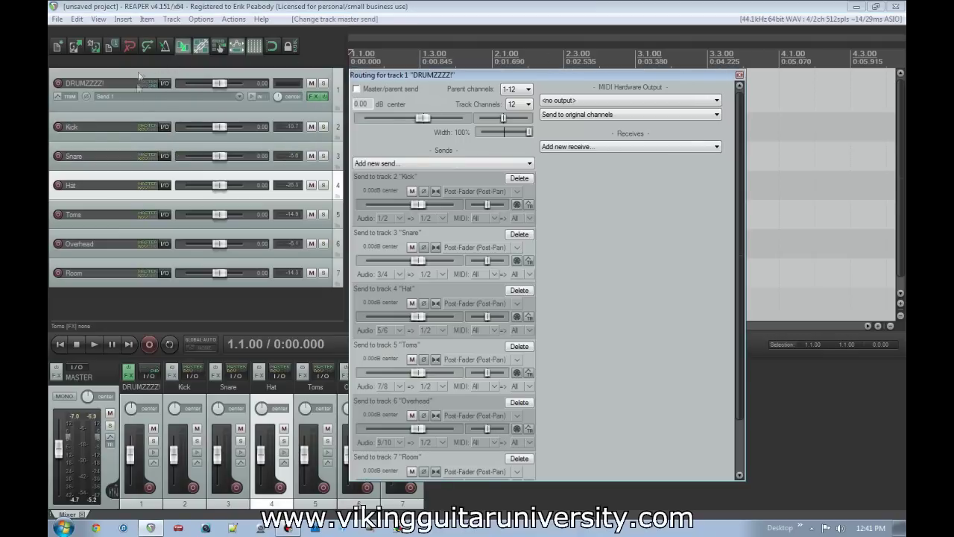
Step: Review the master/parent send setting in the DRUMZZZZ! track's routing and close the routing window
left_click(739, 74)
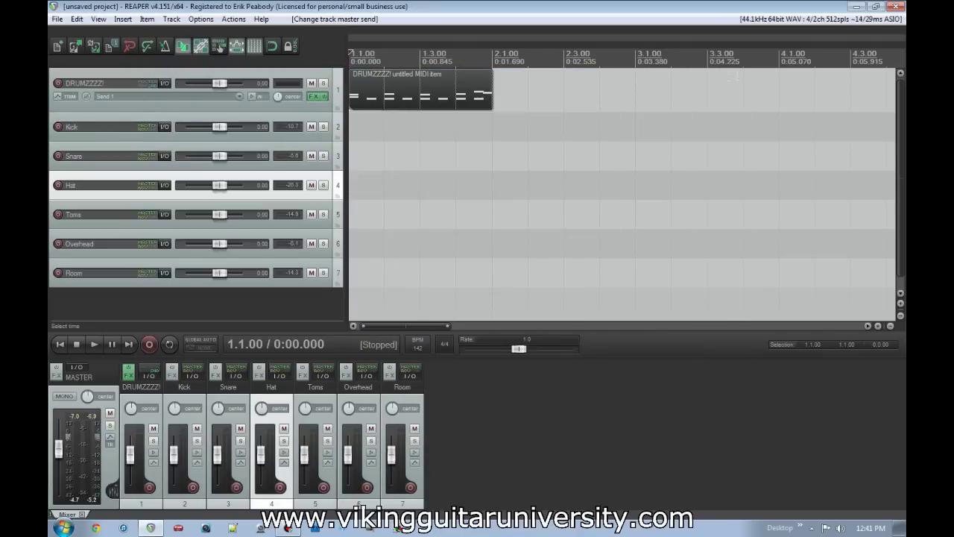
left_click(92, 82)
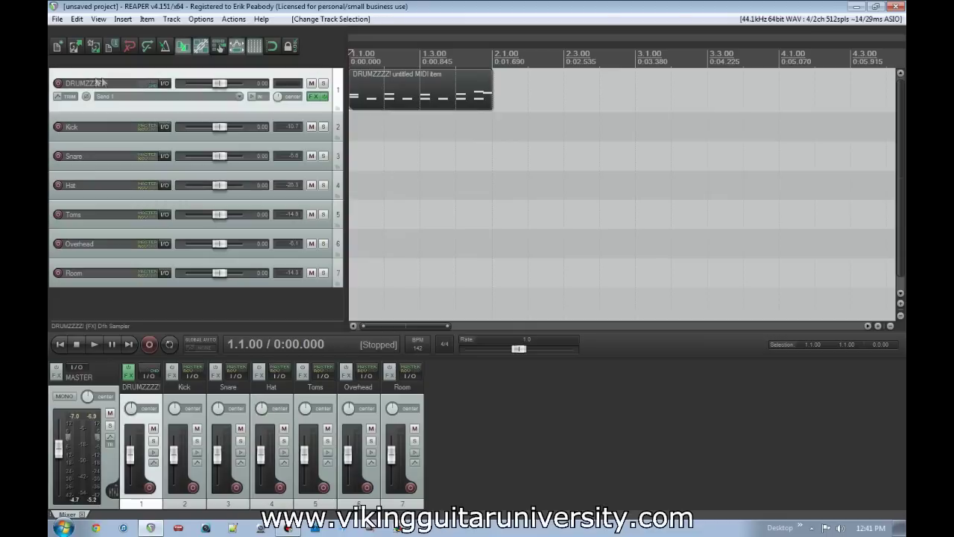
left_click(89, 128)
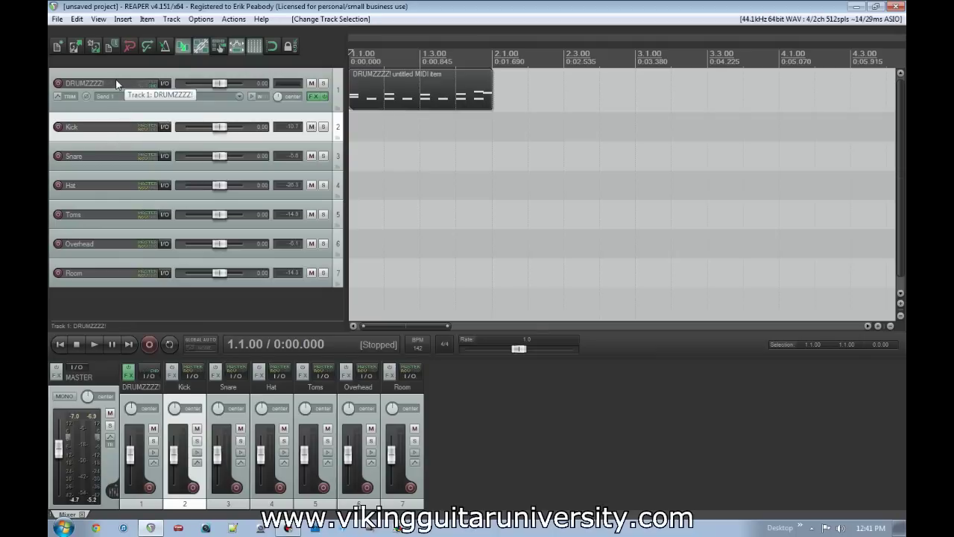
left_click(164, 84)
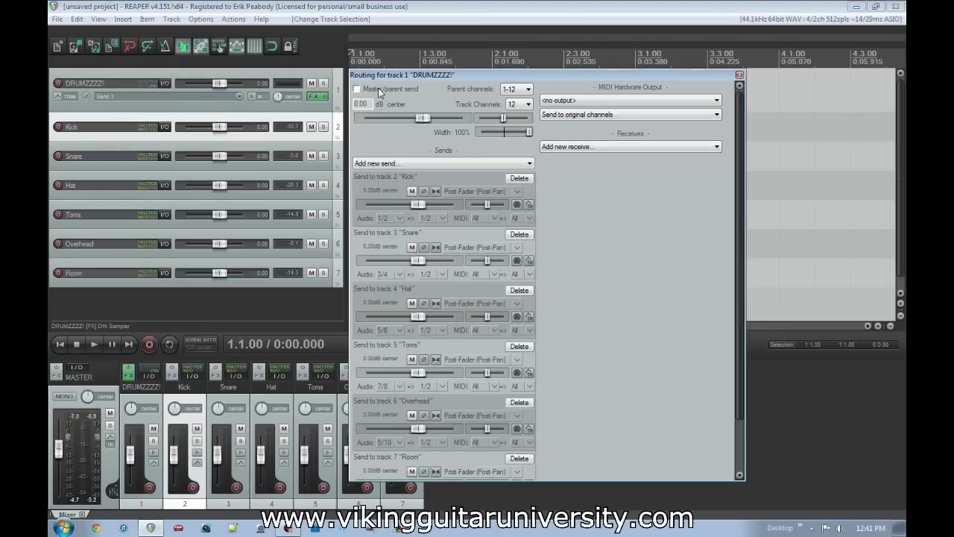
left_click(739, 75)
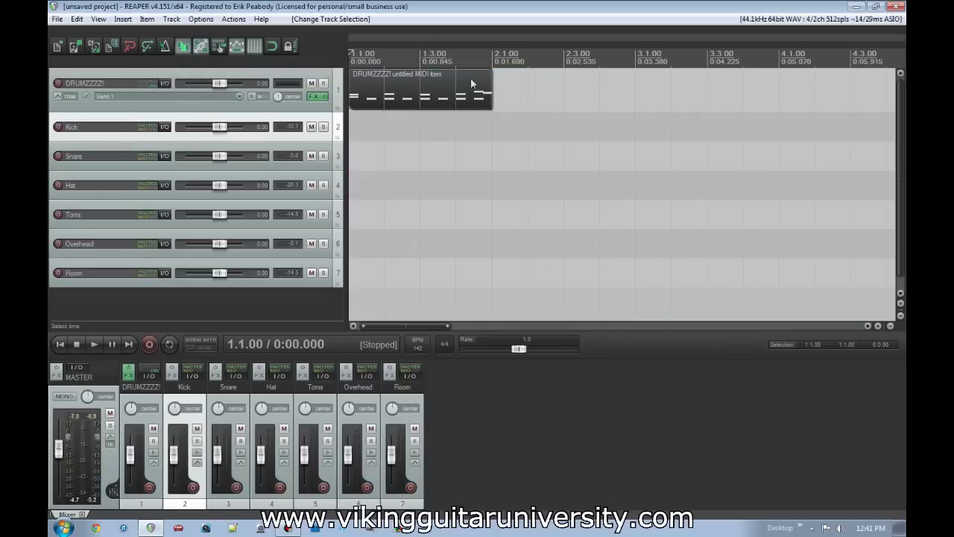
Step: Select the DRUMZZZZ! track and play the drum pattern briefly
left_click(155, 75)
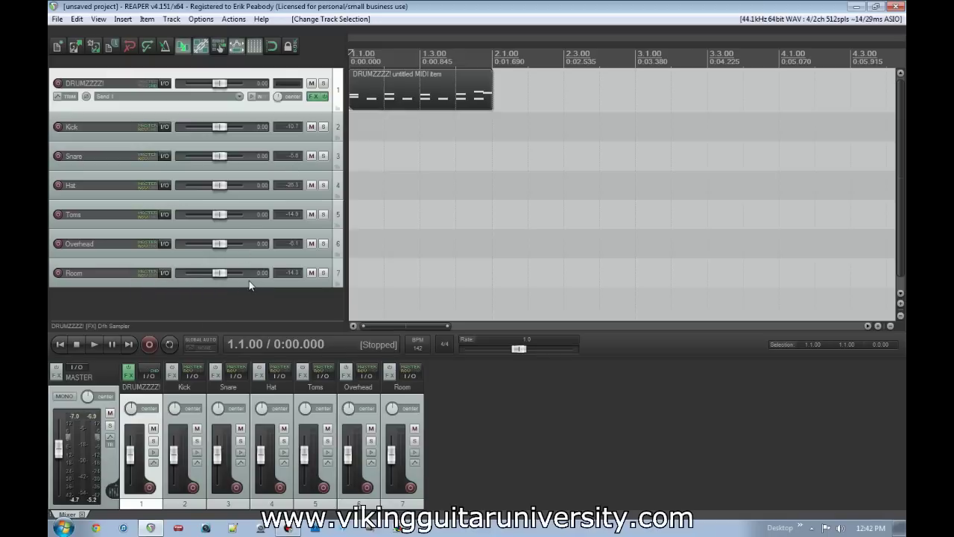
key("space")
key("space")
Step: Add the Classic Delay effect to the Snare track and close its effect windows
left_click_drag(160, 171, 162, 182)
left_click(312, 170)
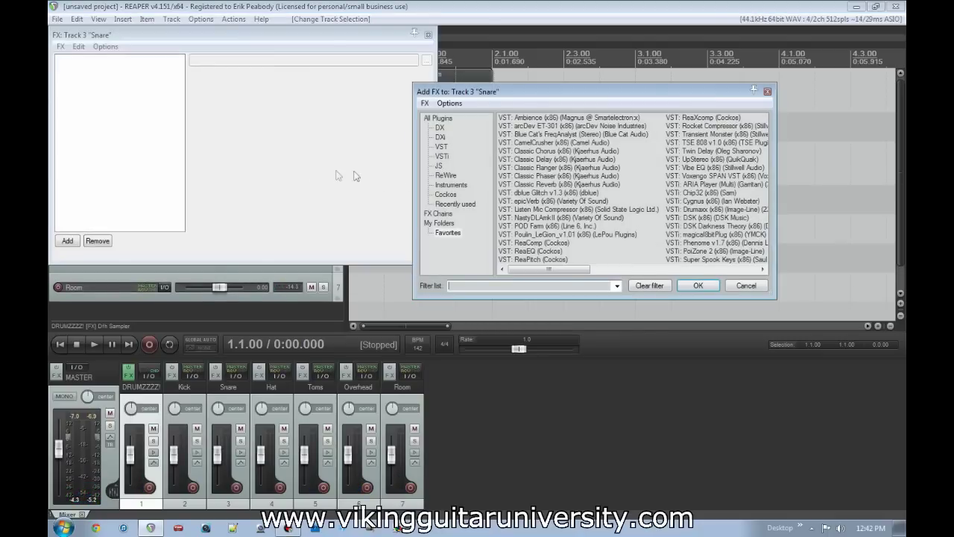
double_click(542, 159)
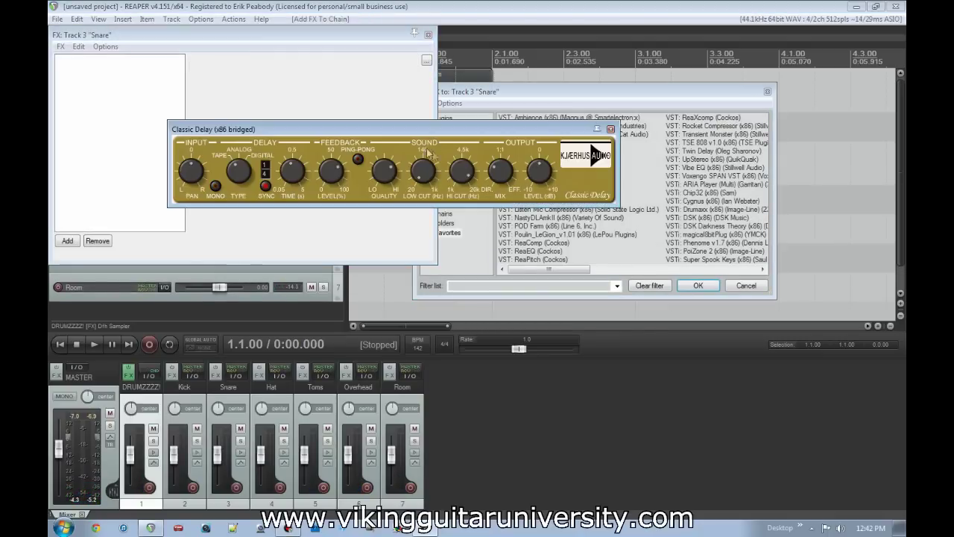
left_click(428, 35)
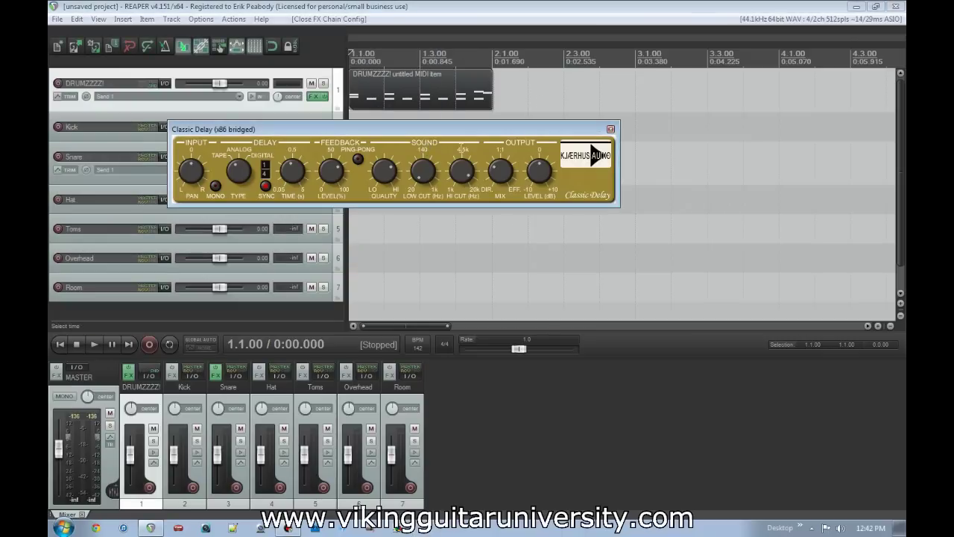
left_click(610, 128)
Step: Audition the delayed Snare track soloed, clear the solo and play the full drum pattern
left_click(322, 156)
key("space")
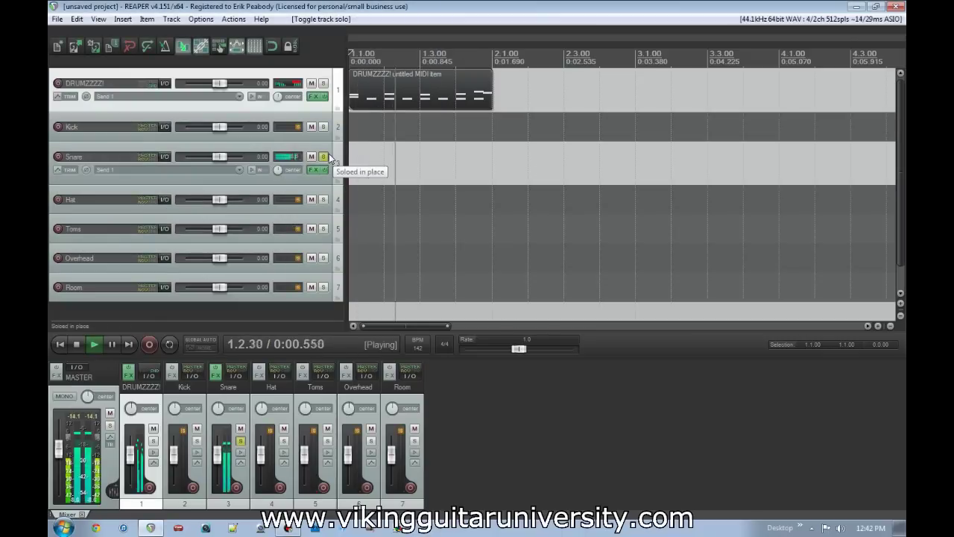
key("space")
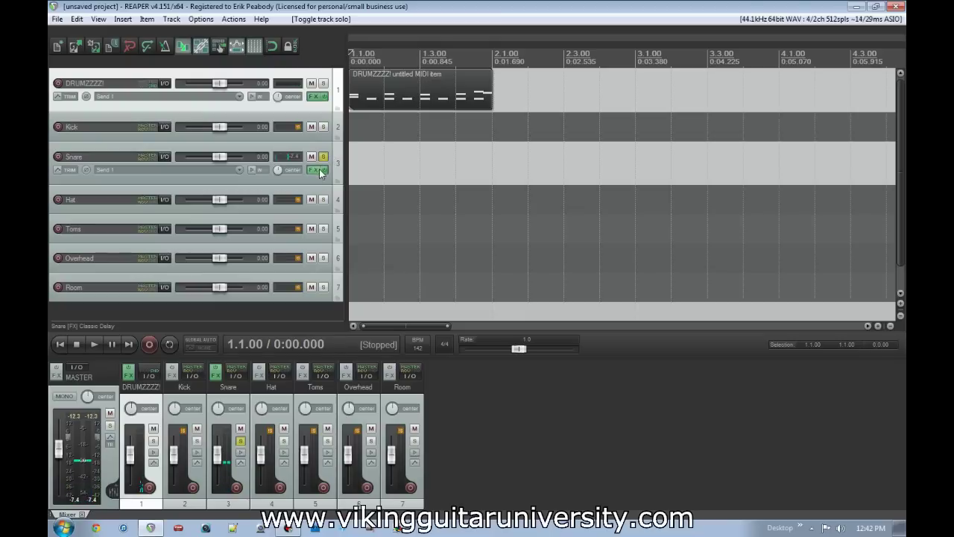
key("space")
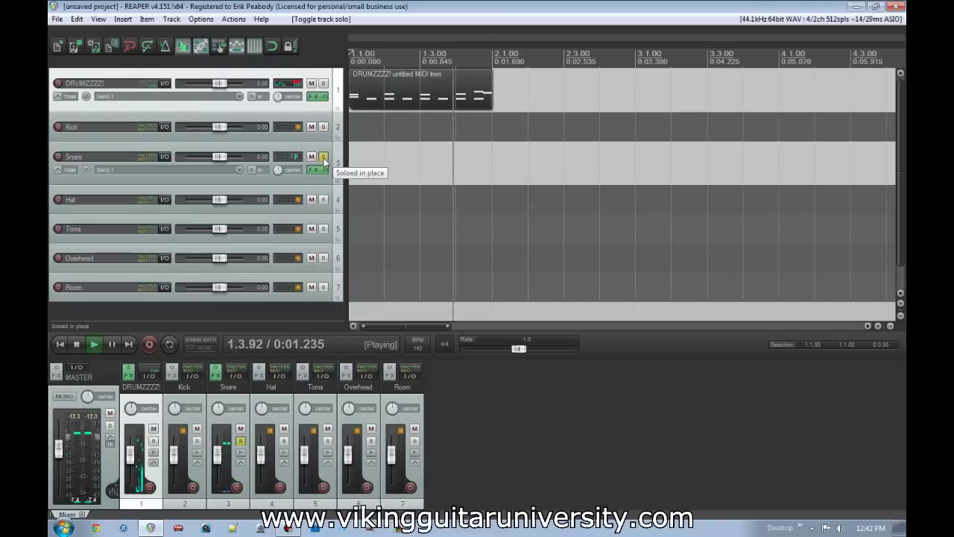
key("space")
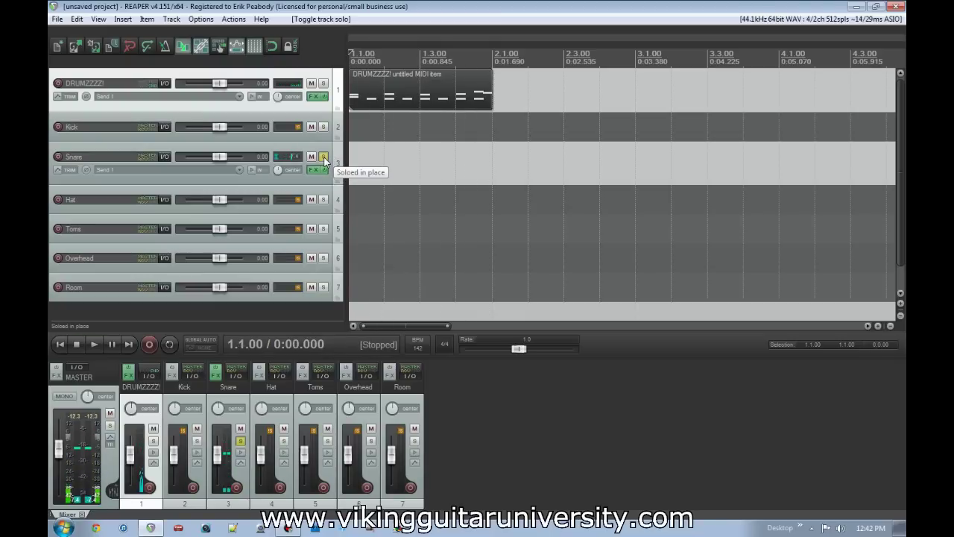
left_click(323, 157)
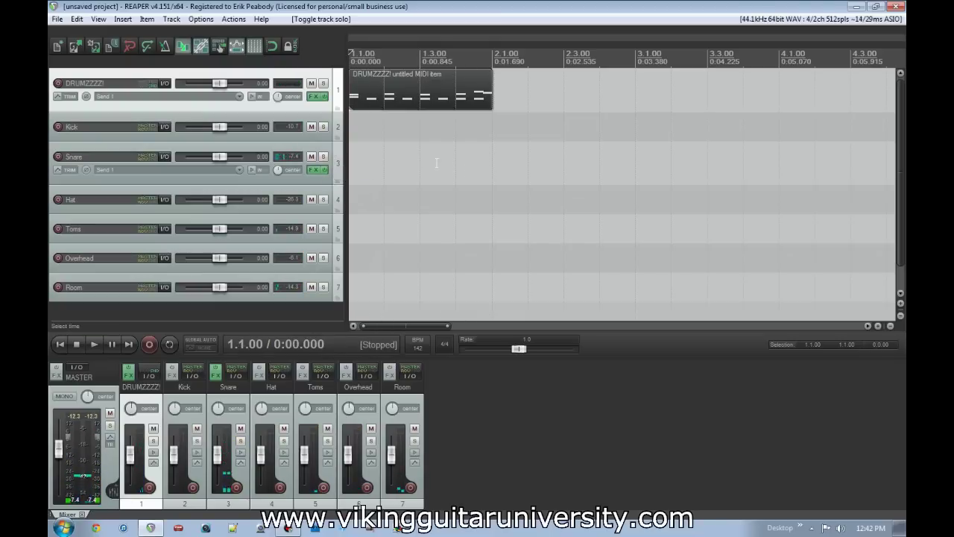
key("space")
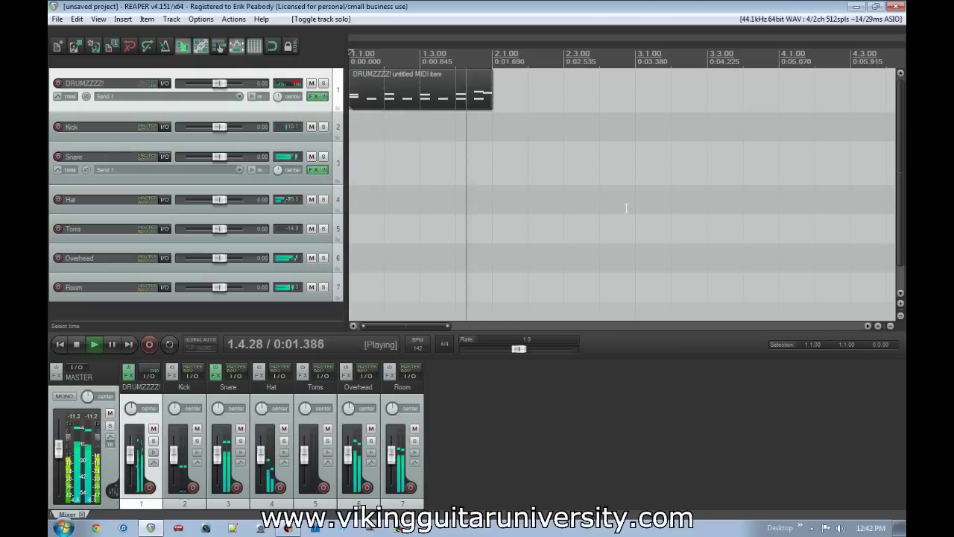
key("space")
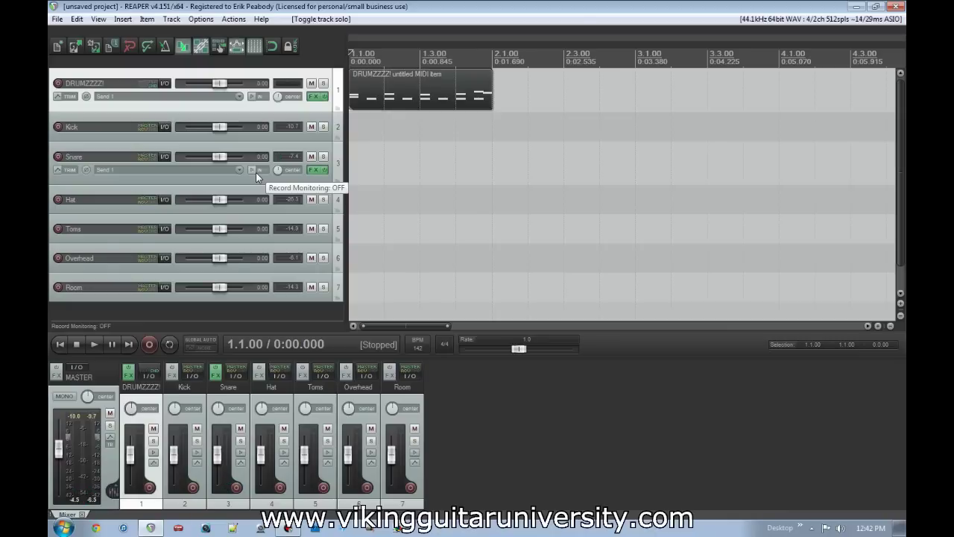
Step: Replace Classic Delay with Classic Reverb on the Snare track and close the effect windows
left_click(316, 171)
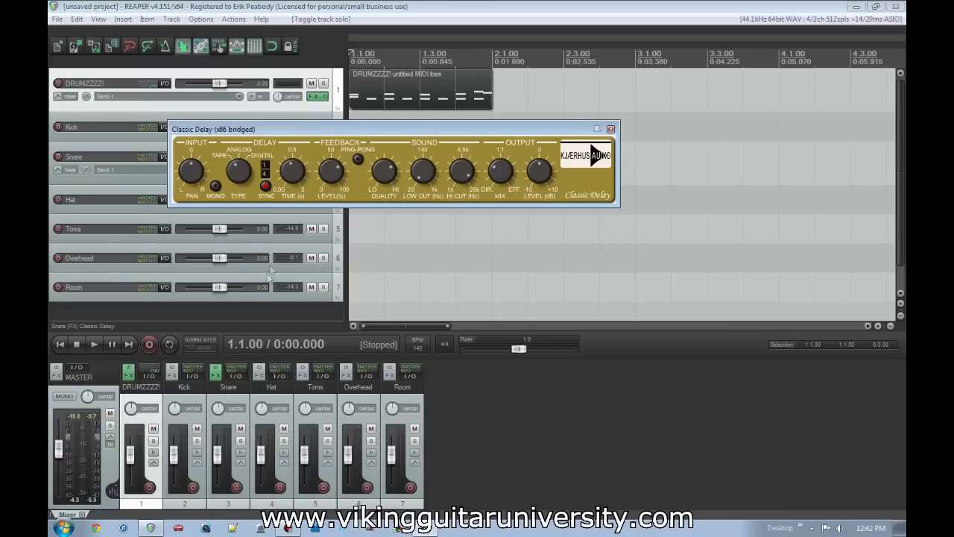
left_click(117, 251)
left_click(102, 241)
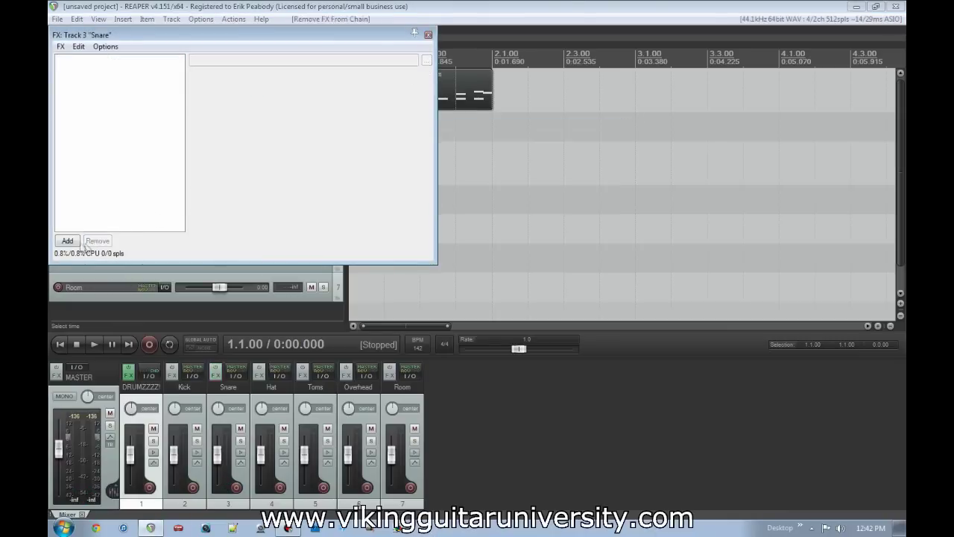
left_click(75, 241)
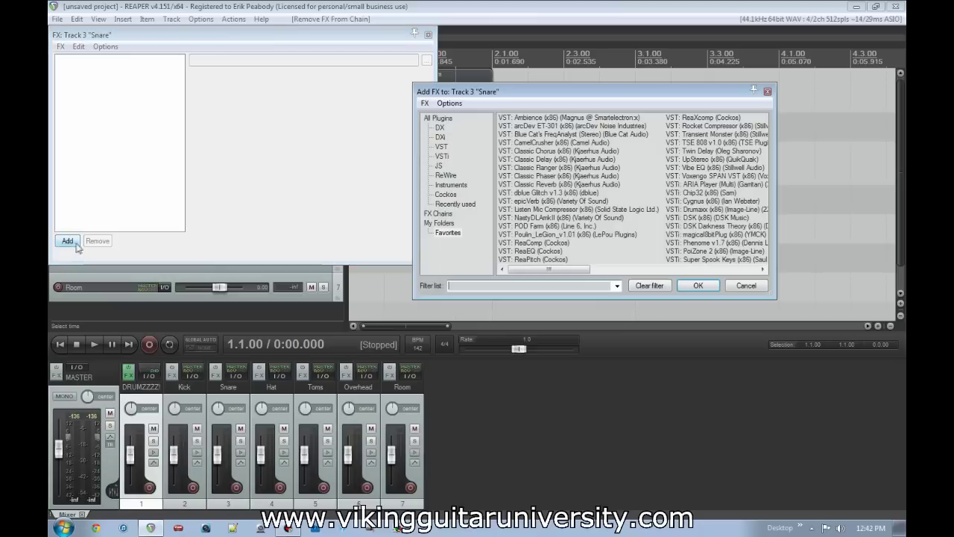
double_click(563, 184)
left_click_drag(425, 27, 468, 193)
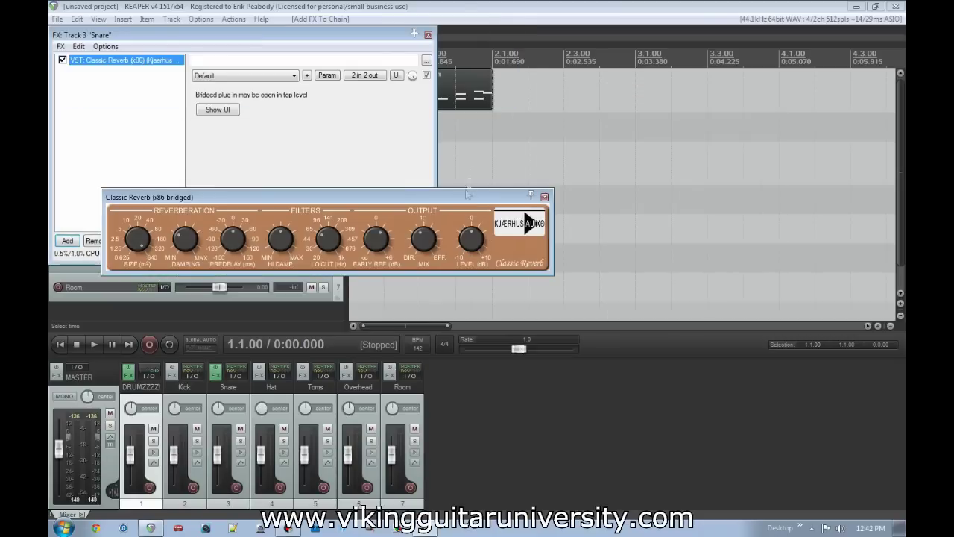
left_click(536, 207)
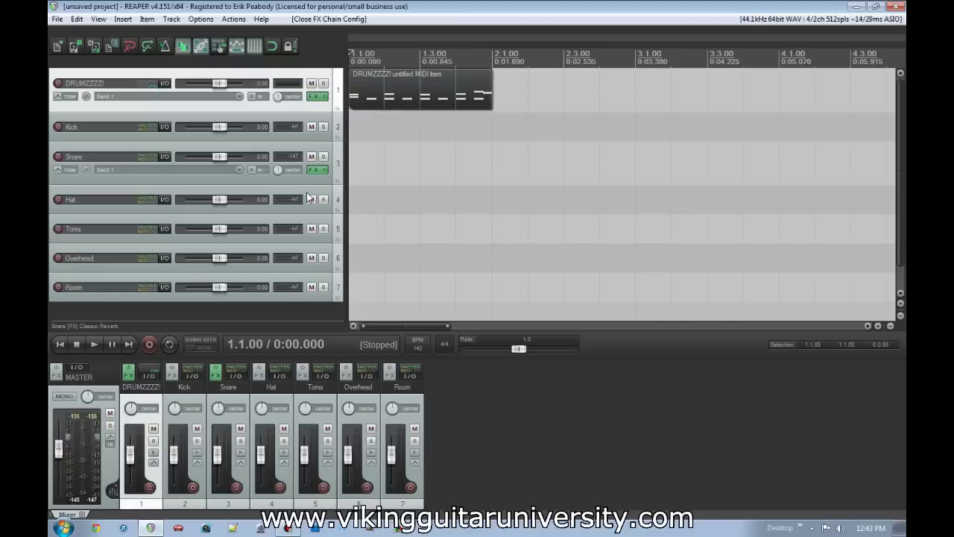
Step: Audition the drum pattern with the Snare reverb and open the Classic Reverb preset list
left_click_drag(305, 183, 309, 170)
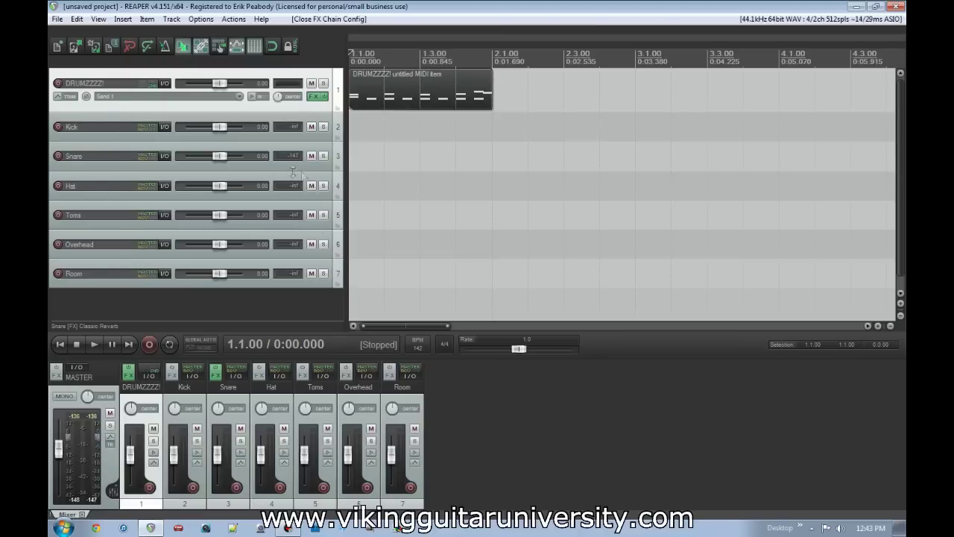
left_click_drag(308, 170, 307, 194)
key("space")
key("space")
left_click(317, 174)
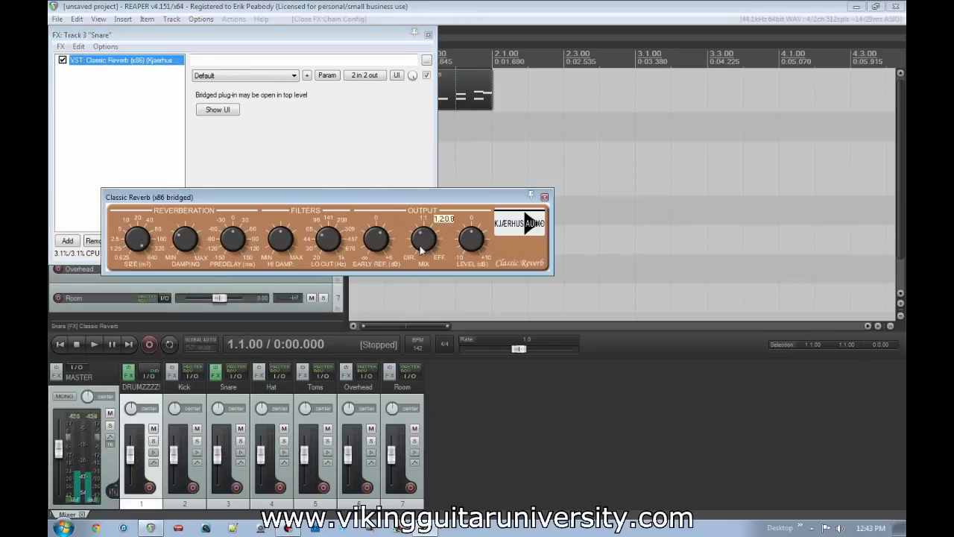
left_click(265, 75)
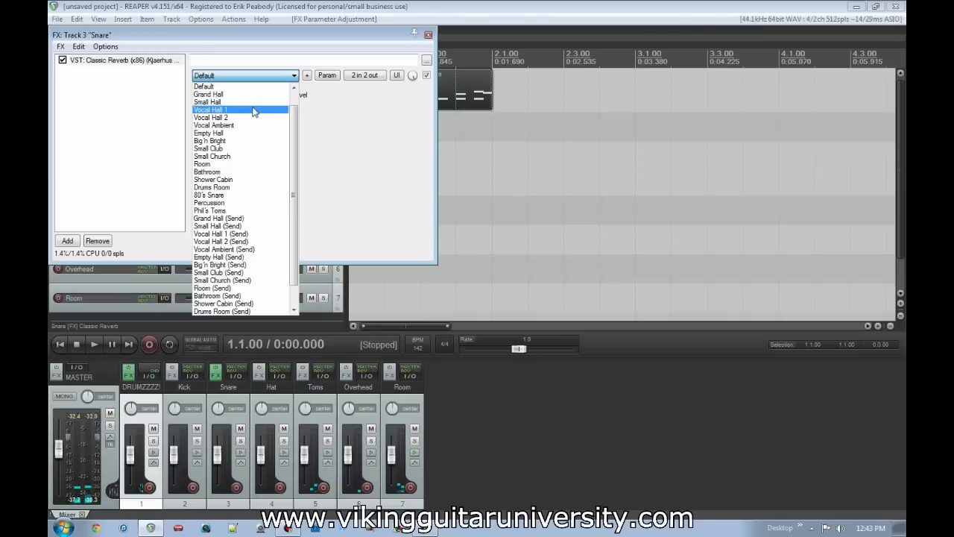
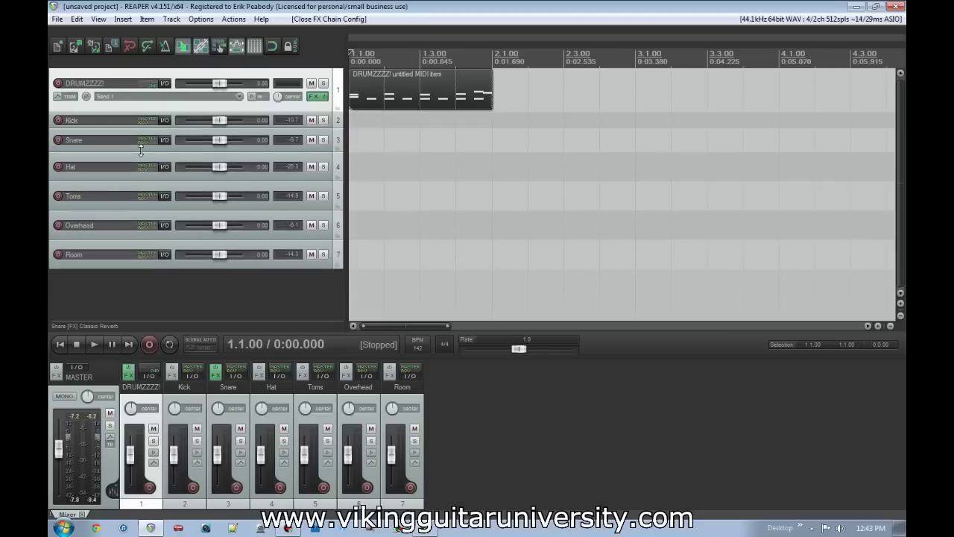
Step: Reduce the heights of the Hat, Toms, Overhead and Room tracks
left_click_drag(179, 186, 187, 221)
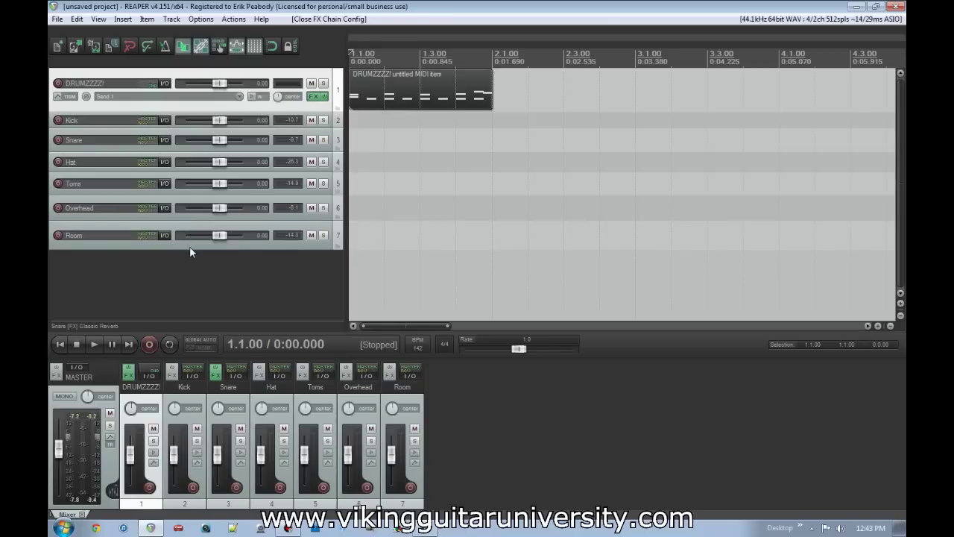
left_click(188, 250)
left_click_drag(189, 250, 189, 247)
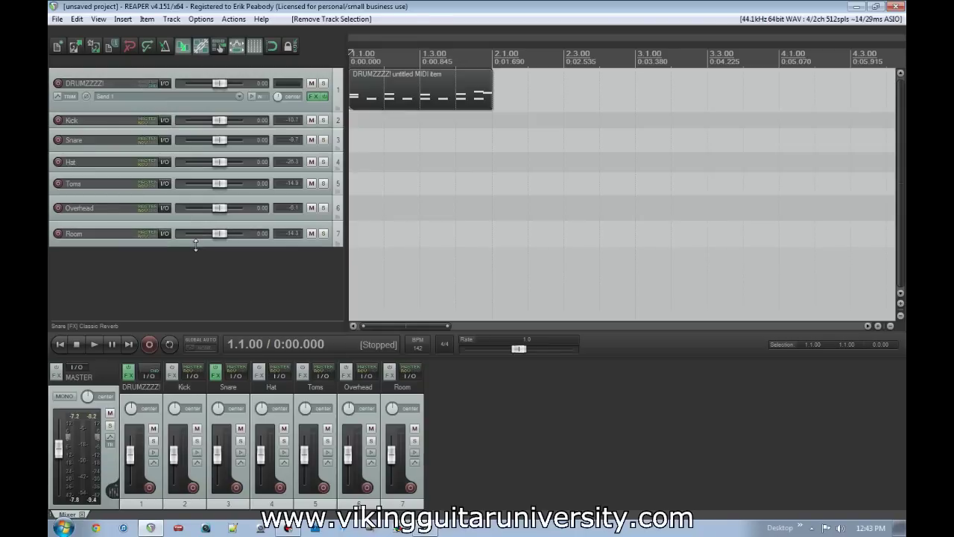
Step: Delete all tracks from DRUMZZZZ! through Room
left_click(111, 79)
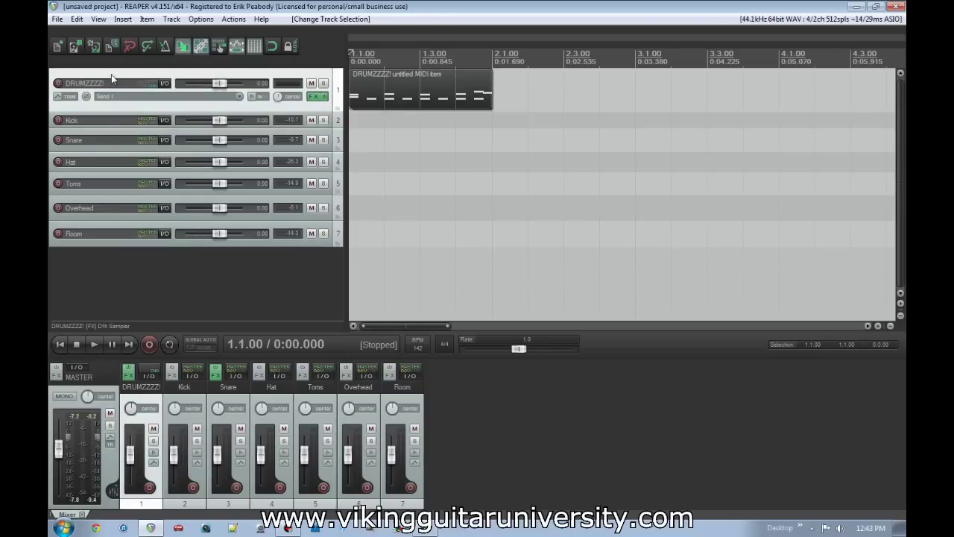
left_click(139, 233)
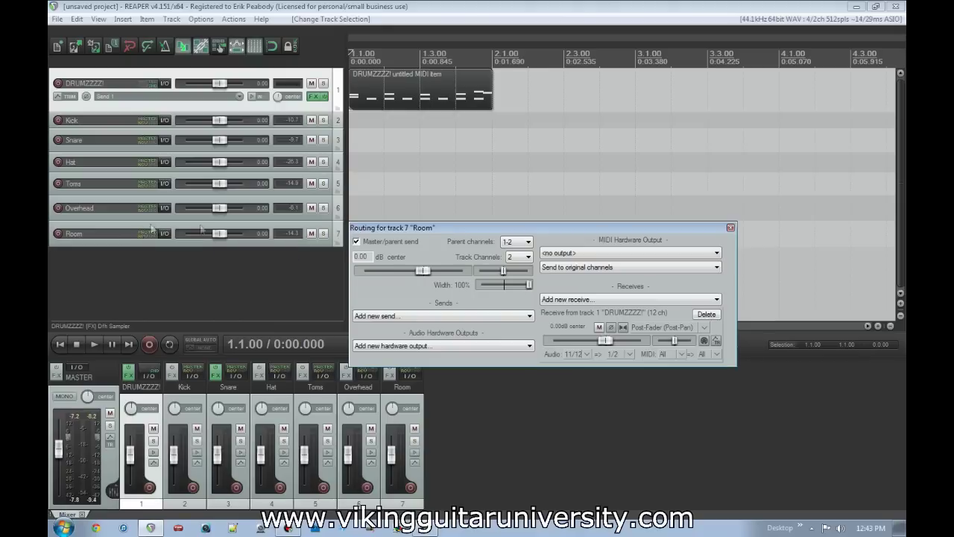
left_click(139, 233)
key("Delete")
key("Return")
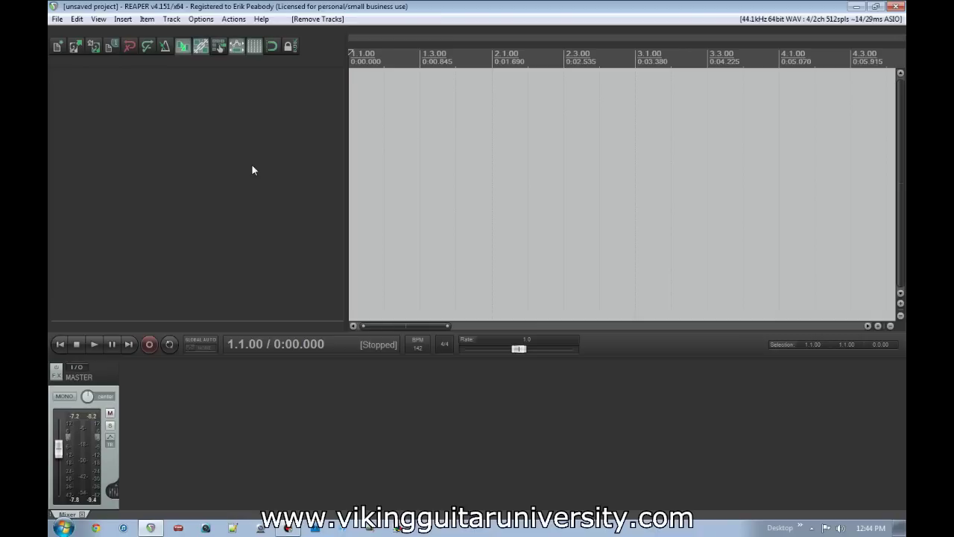
Step: Insert the Dfh Sampler virtual instrument on a new track with routed EZ1 to EZ8 output tracks, and close its interface
right_click(150, 107)
left_click(214, 142)
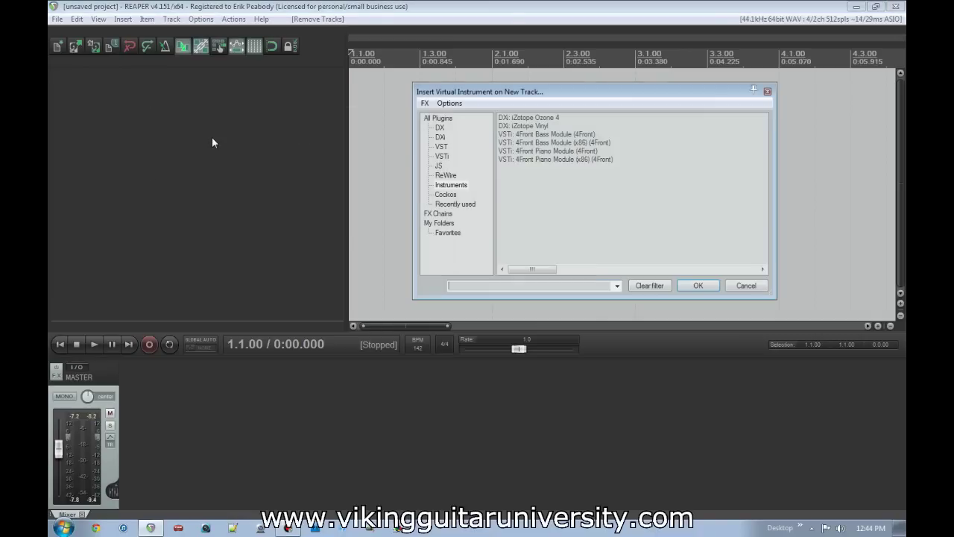
left_click(731, 141)
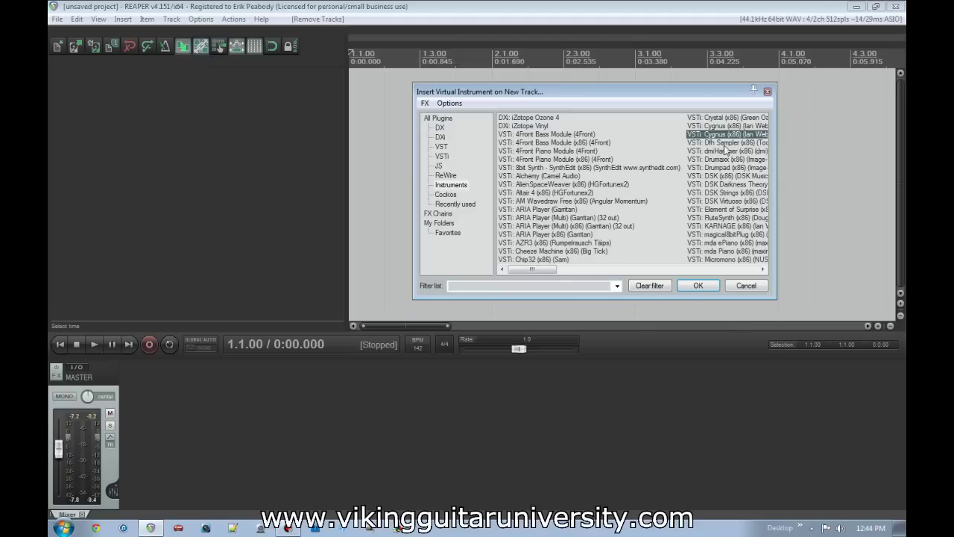
left_click(695, 286)
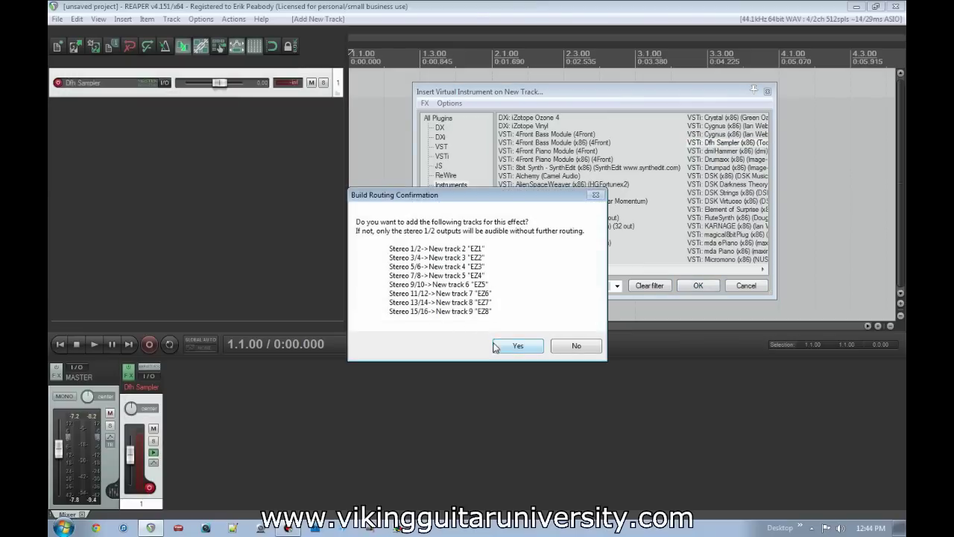
left_click(507, 348)
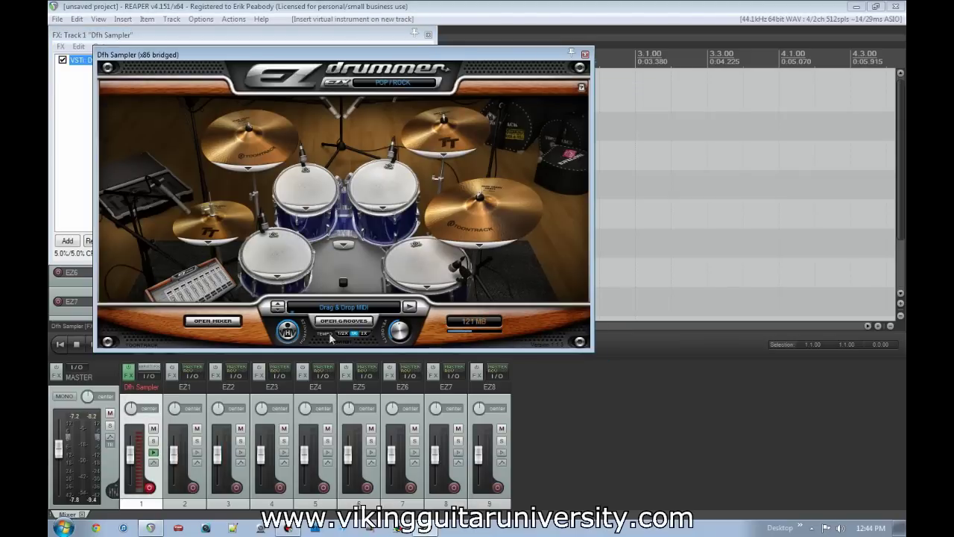
left_click(585, 54)
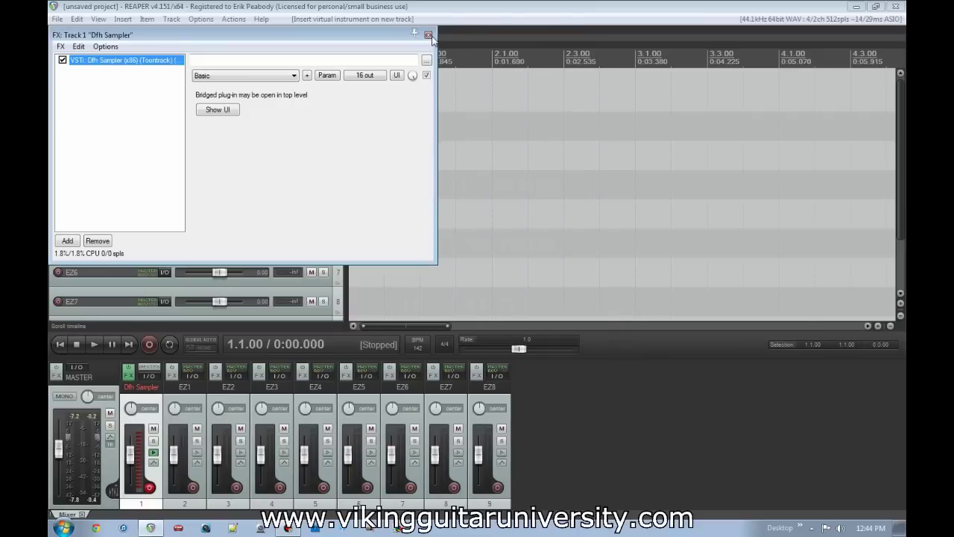
Step: Close the effects window and review the Dfh Sampler track's routing, including its sends to the EZ output tracks
left_click(429, 34)
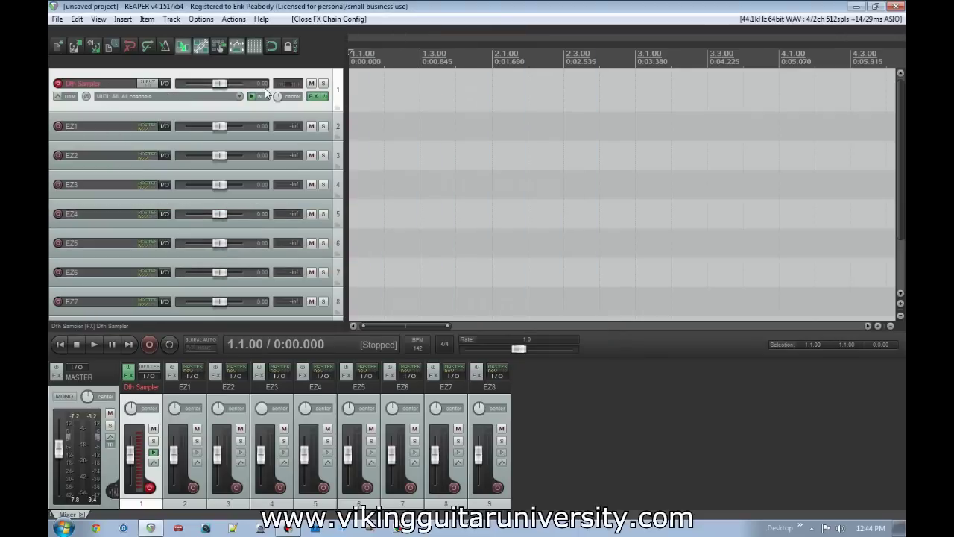
left_click(164, 83)
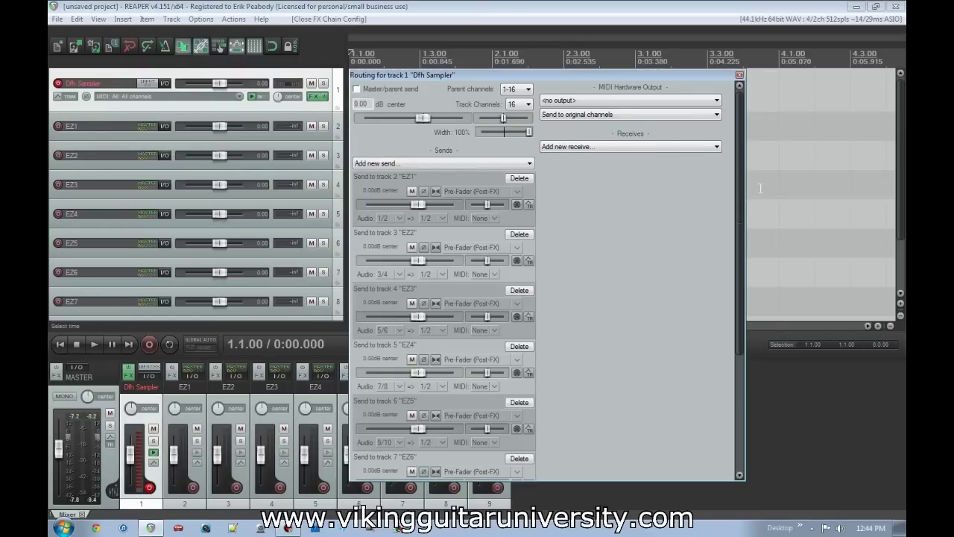
left_click_drag(740, 211, 740, 215)
left_click(740, 74)
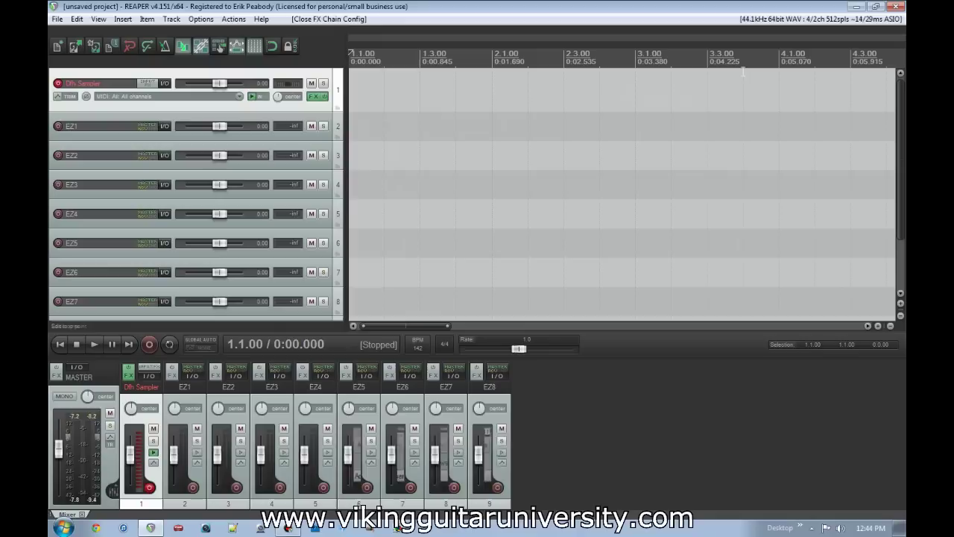
Step: Check the microphone output assignments in the Dfh Sampler's EZ Mixer and close the plug-in windows
left_click(317, 96)
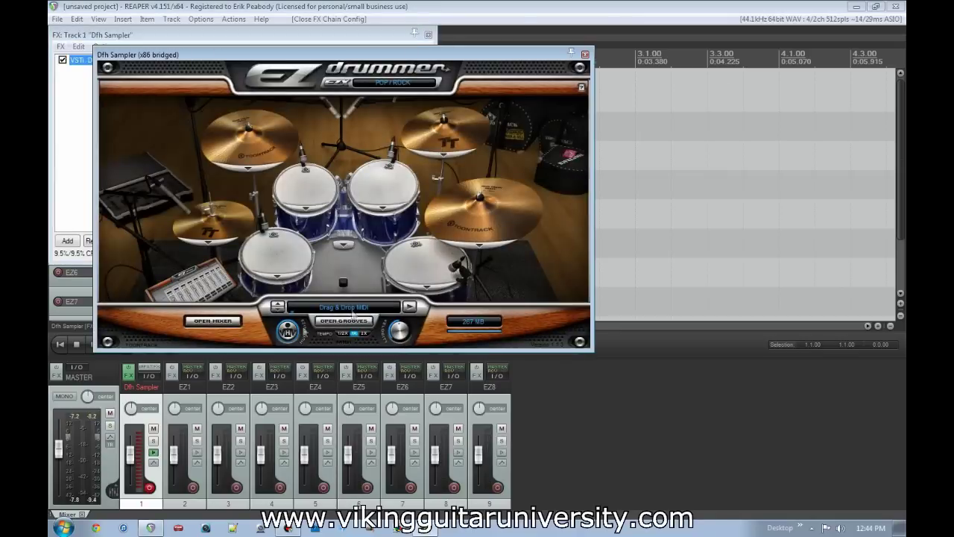
left_click(213, 321)
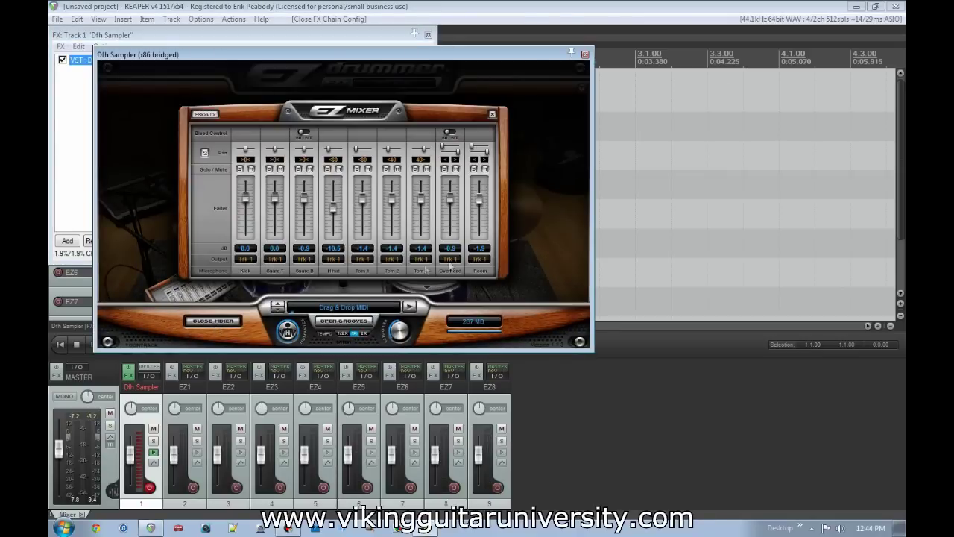
left_click(492, 114)
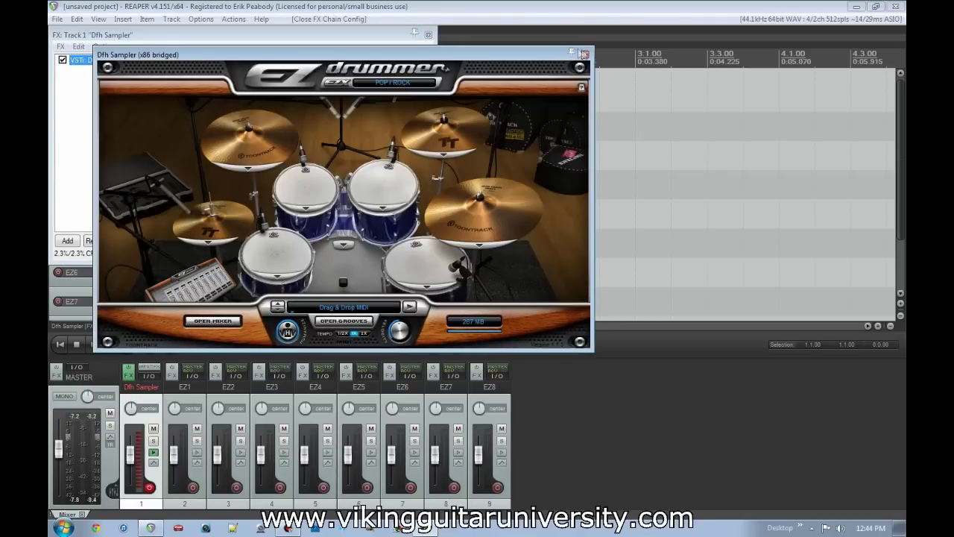
left_click(585, 53)
left_click(428, 34)
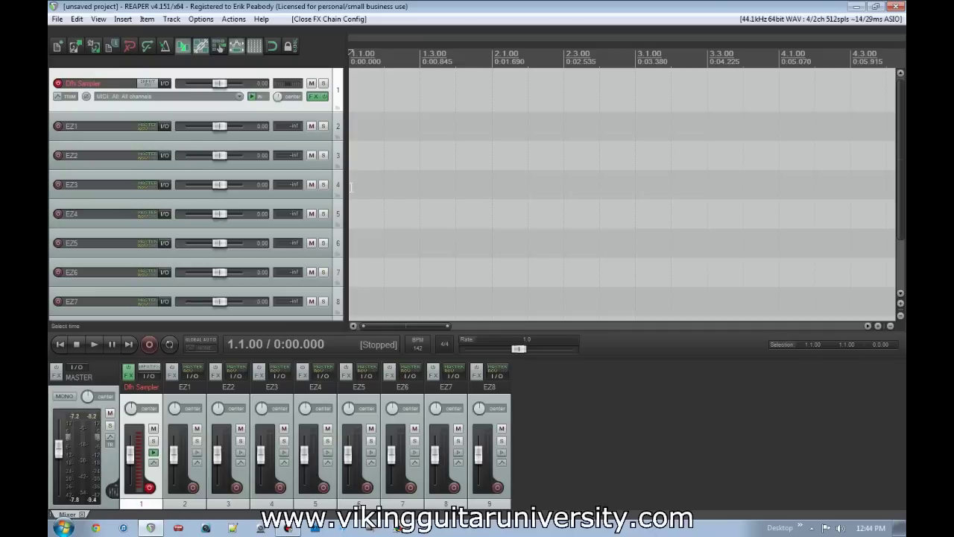
Step: Quit REAPER without saving the current project
left_click(899, 7)
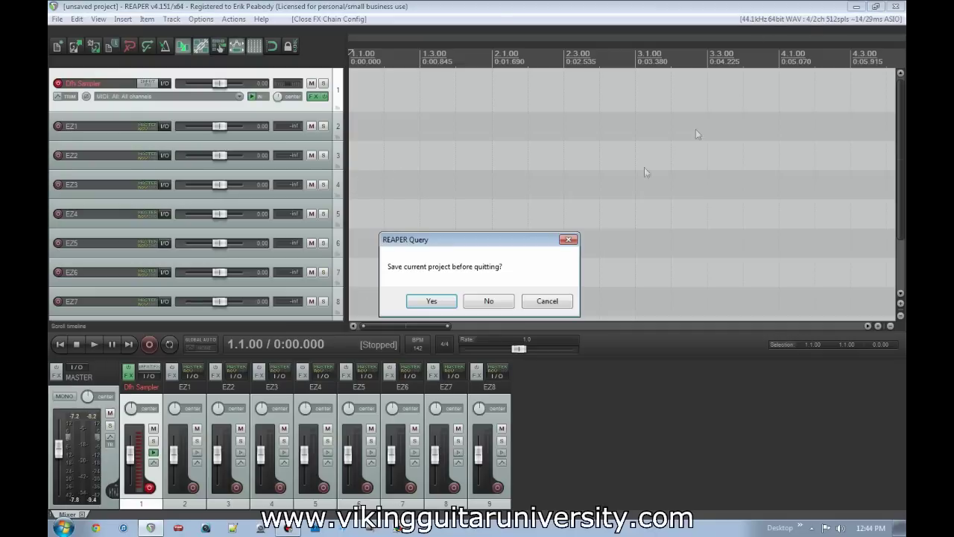
left_click(489, 298)
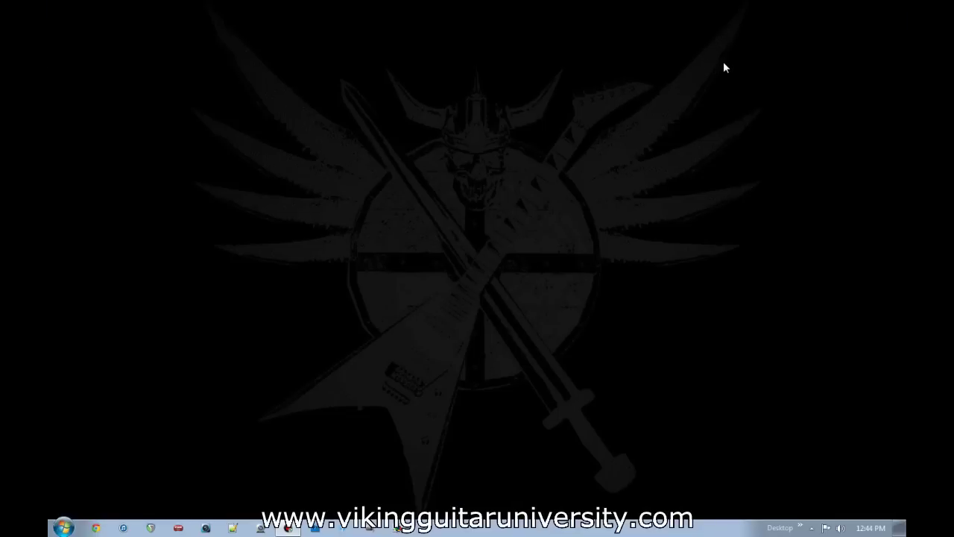